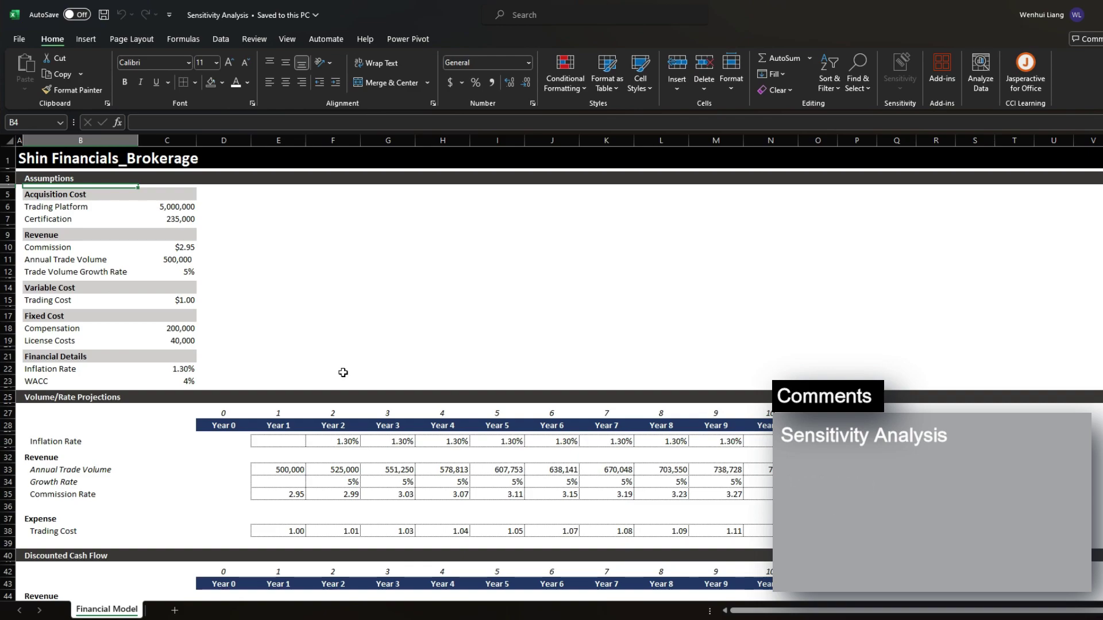
Look through the brokerage model from its assumptions to the discounted cash flow and the sensitivity question about IRR
scroll(233, 393, down, 1)
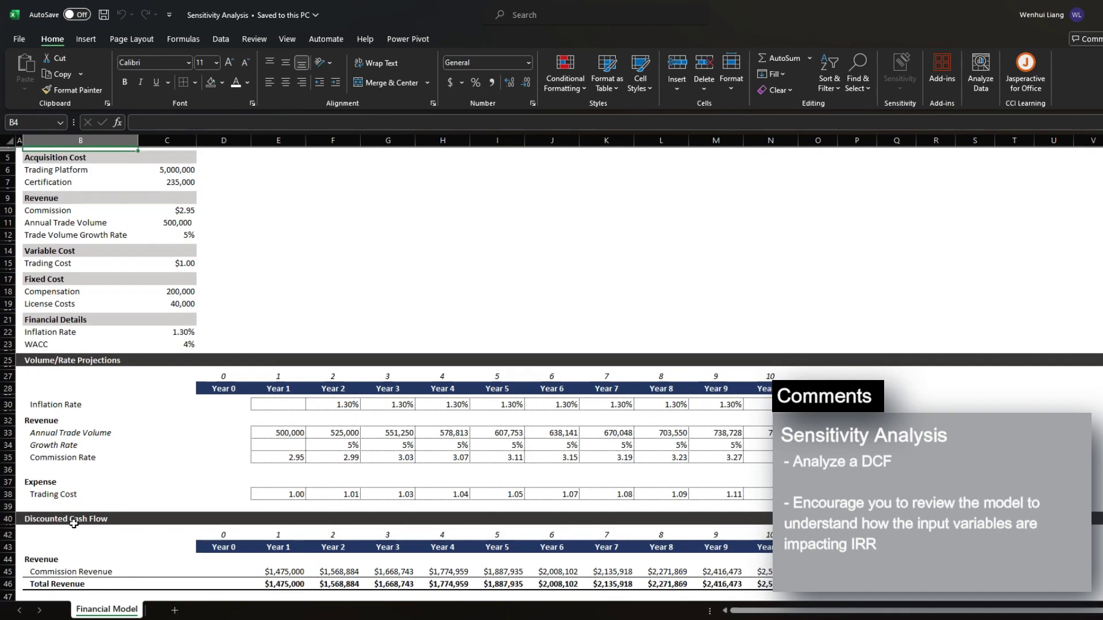
click(72, 526)
scroll(69, 529, up, 1)
click(20, 157)
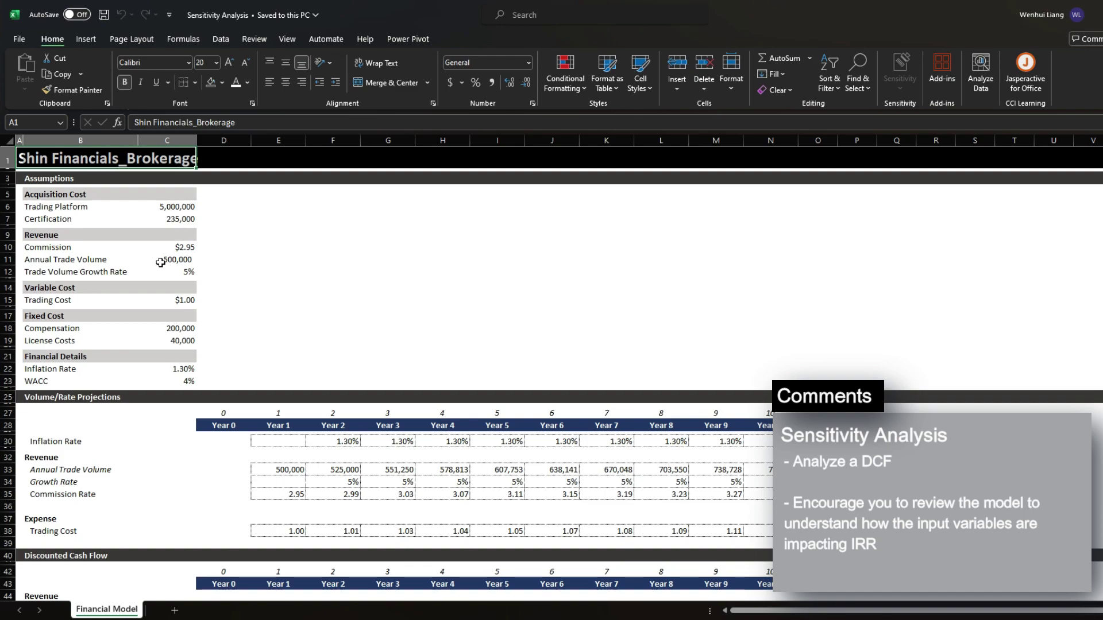
scroll(166, 292, down, 14)
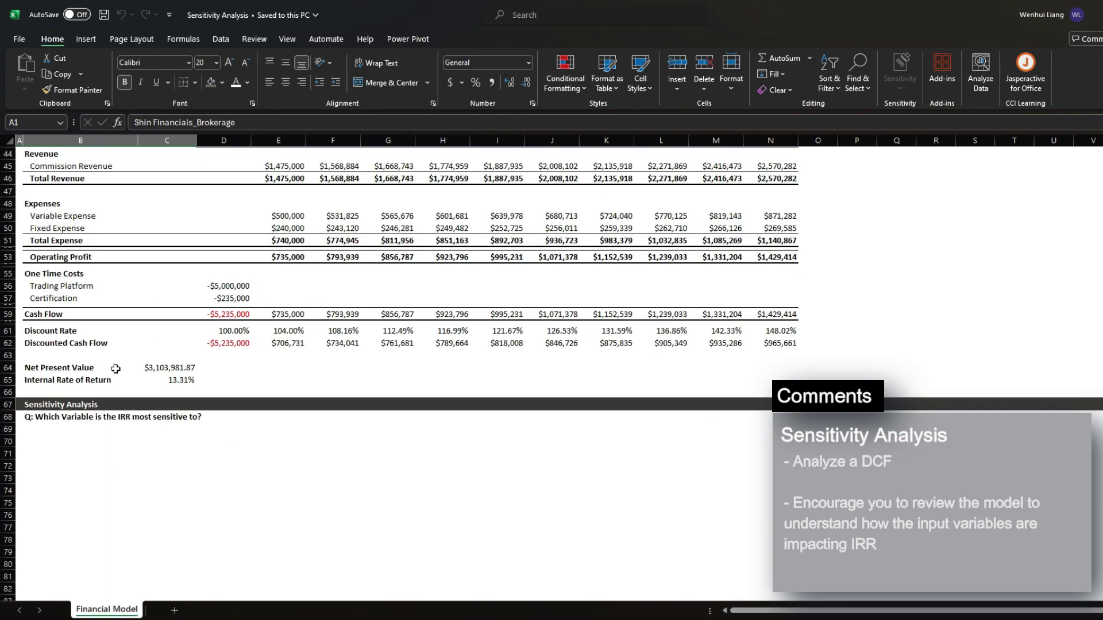
click(45, 418)
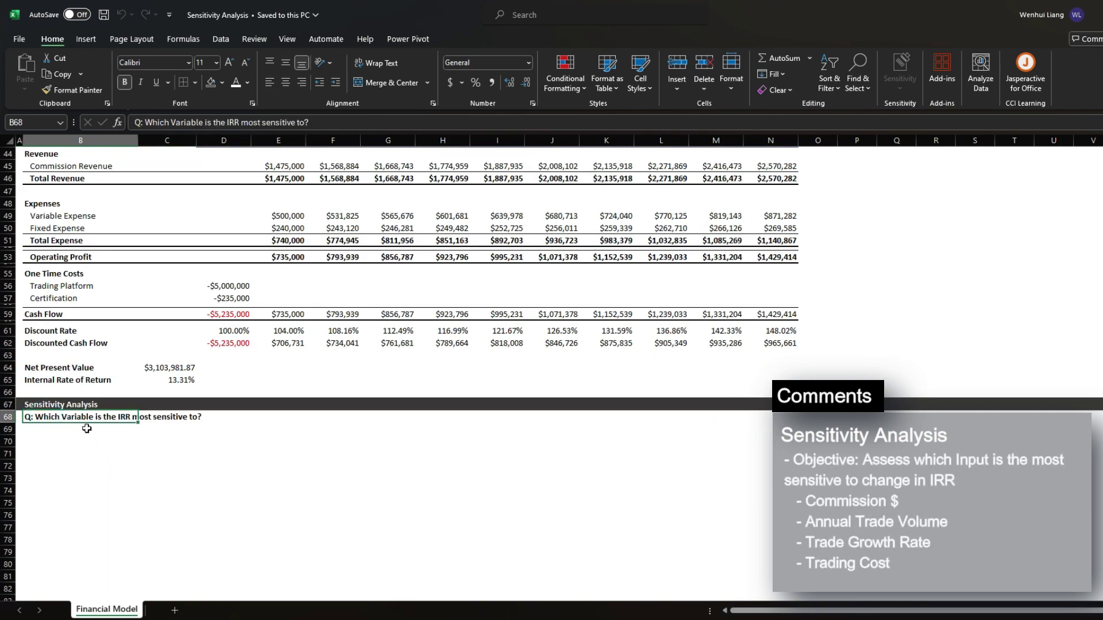
scroll(96, 440, up, 1)
click(72, 426)
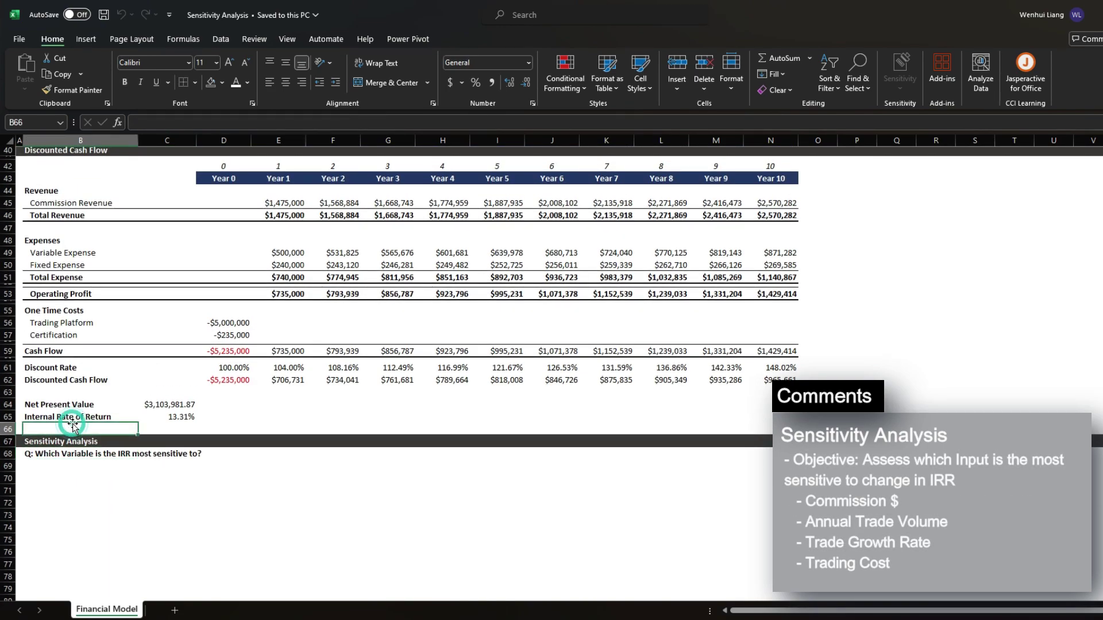
Examine the Commission, Annual Trade Volume, Trade Volume Growth Rate and Trading Cost assumptions
scroll(95, 453, up, 13)
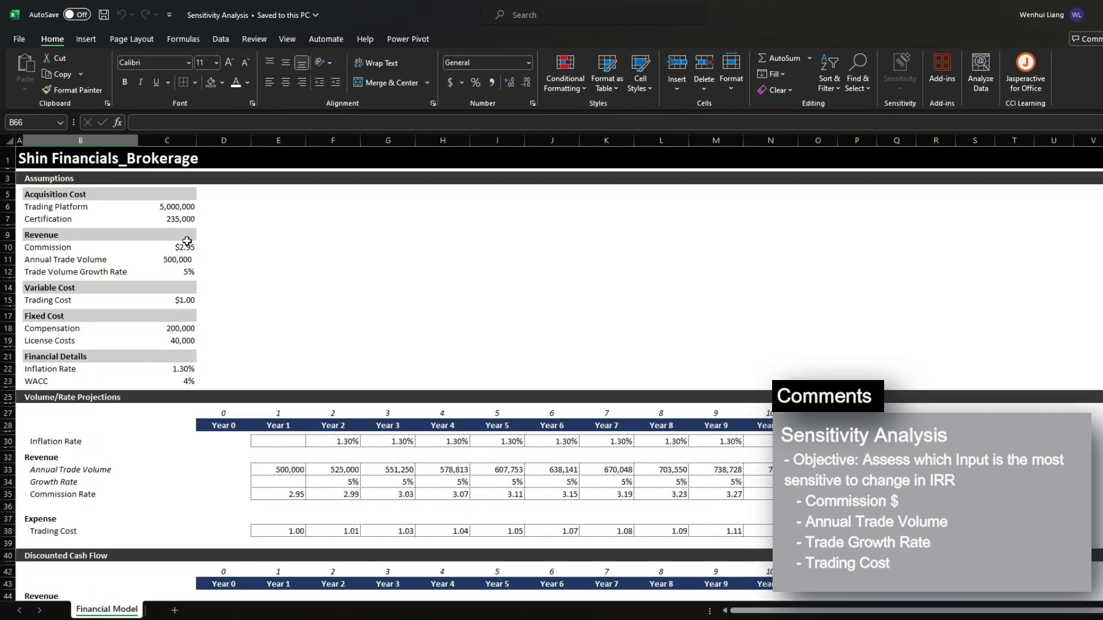
click(186, 247)
click(56, 252)
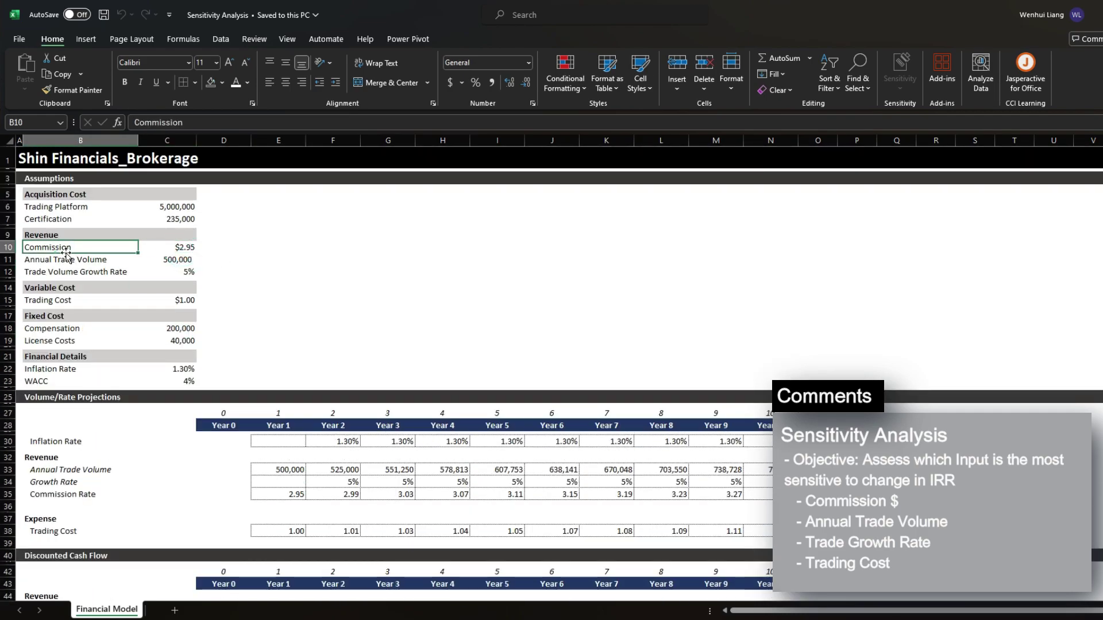
click(167, 260)
click(187, 271)
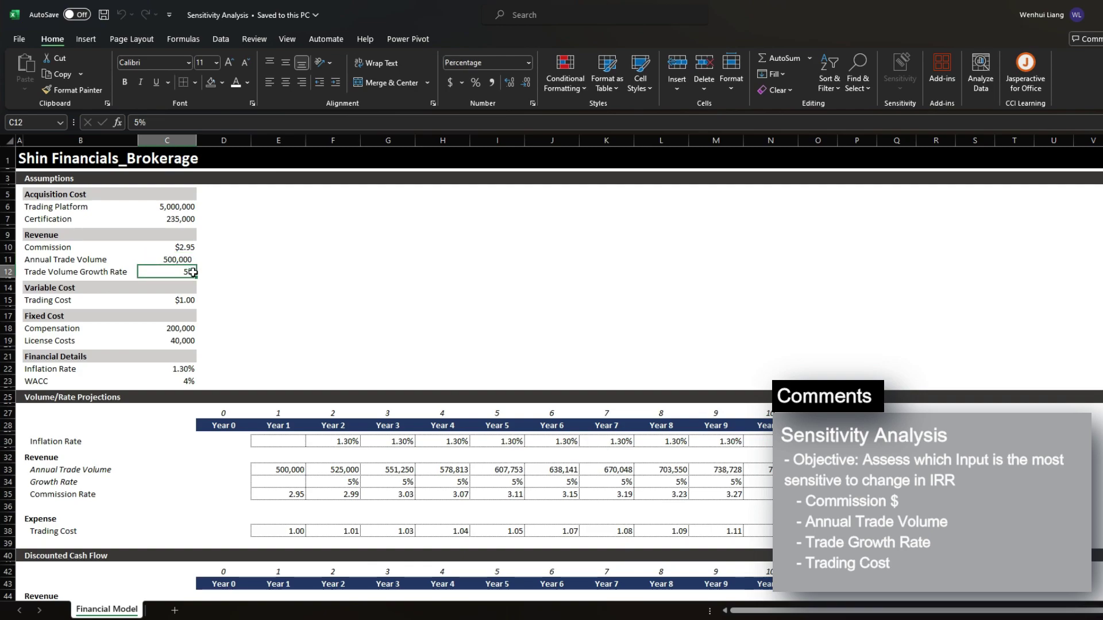
click(187, 299)
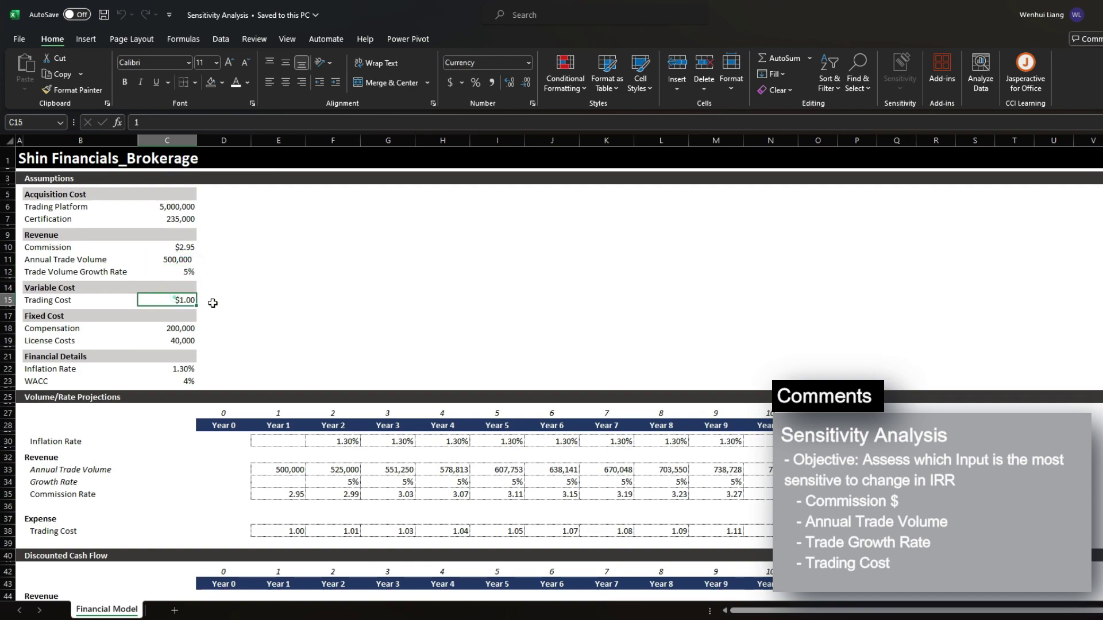
Review how the revenue assumptions feed the discounted cash flow and its Net Present Value and Internal Rate of Return outputs
scroll(174, 307, down, 15)
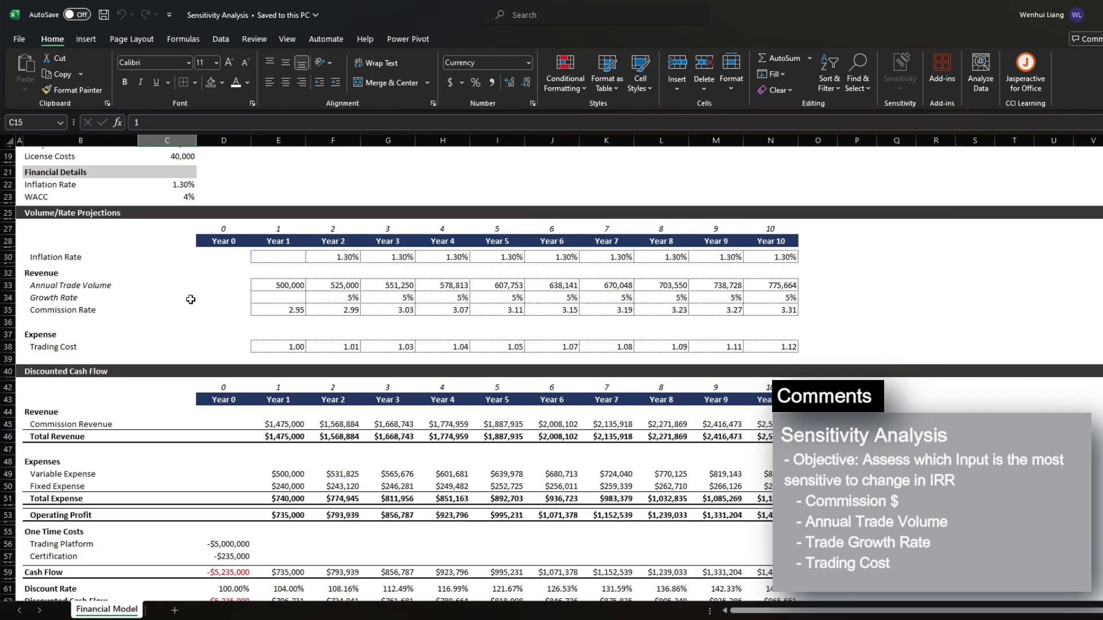
scroll(197, 322, up, 14)
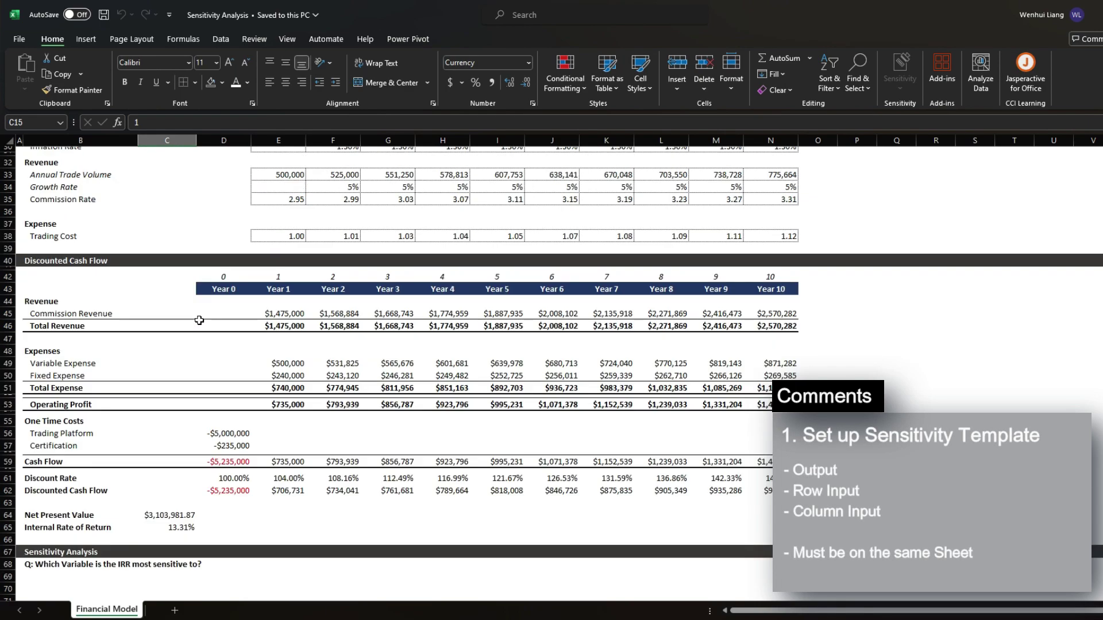
drag(181, 211, 182, 231)
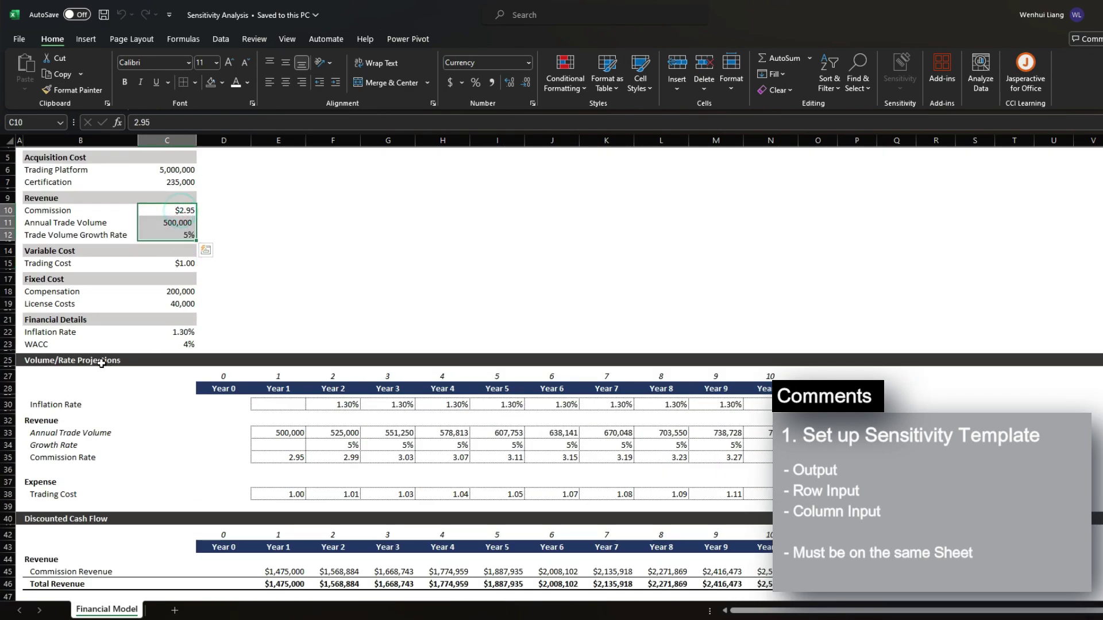
scroll(41, 517, down, 7)
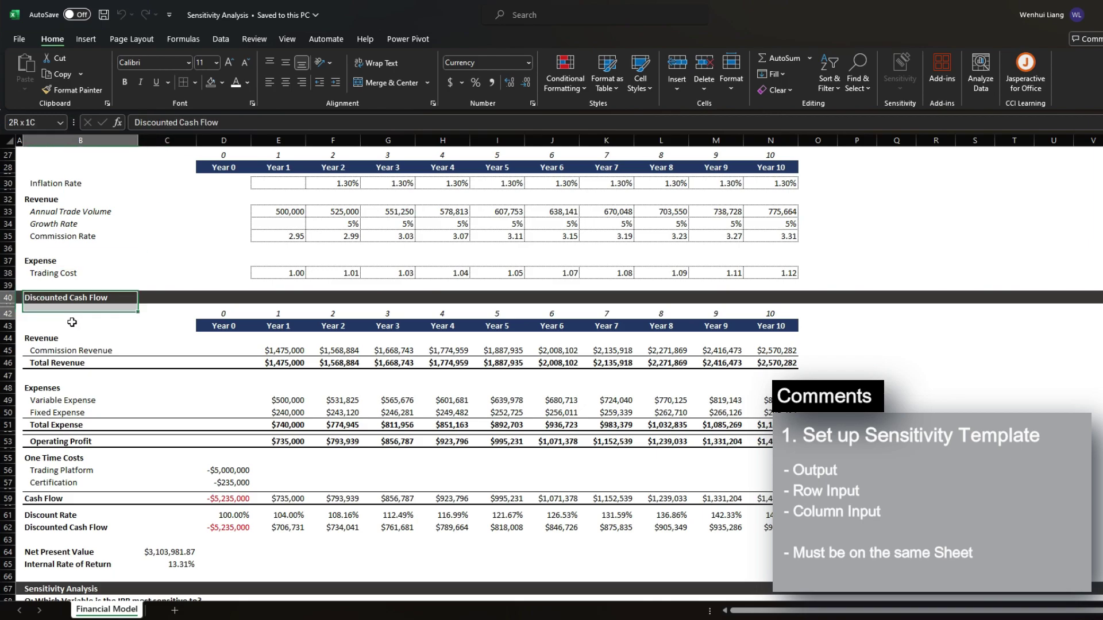
drag(45, 300, 172, 562)
click(173, 562)
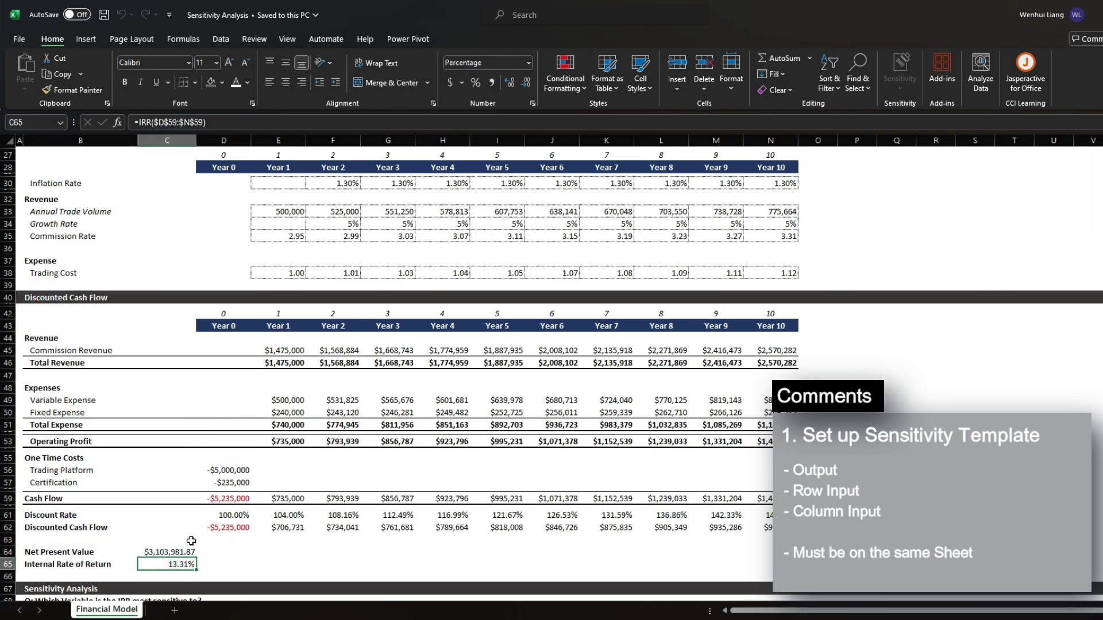
scroll(218, 454, up, 7)
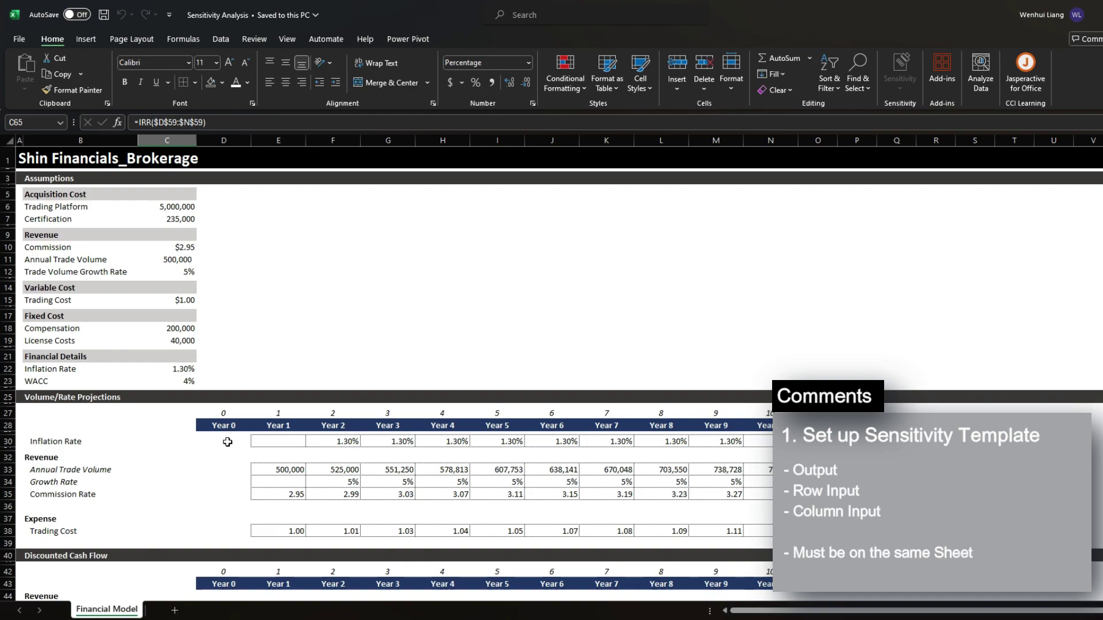
click(164, 259)
scroll(166, 253, down, 12)
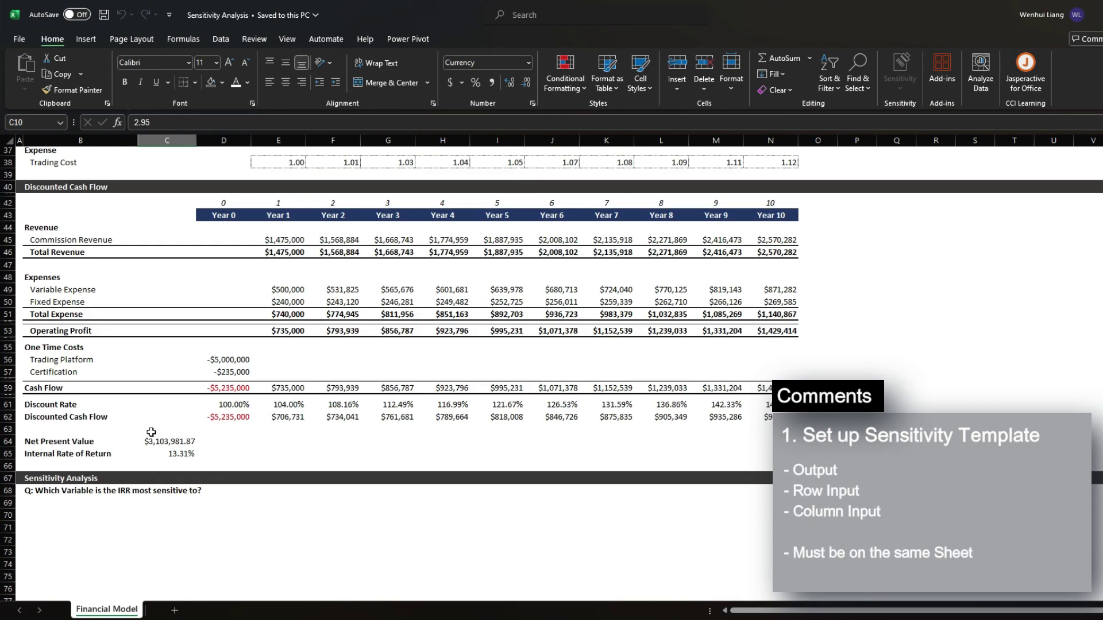
click(165, 438)
drag(164, 438, 166, 451)
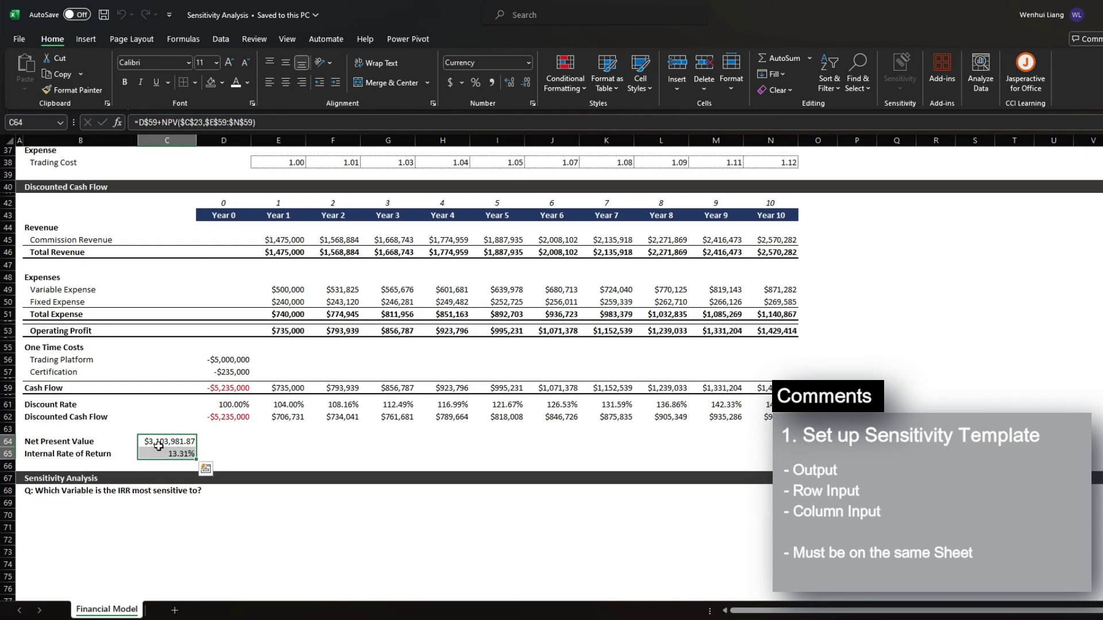
Link cell C70, under the sensitivity question, to the Internal Rate of Return in C65
click(179, 512)
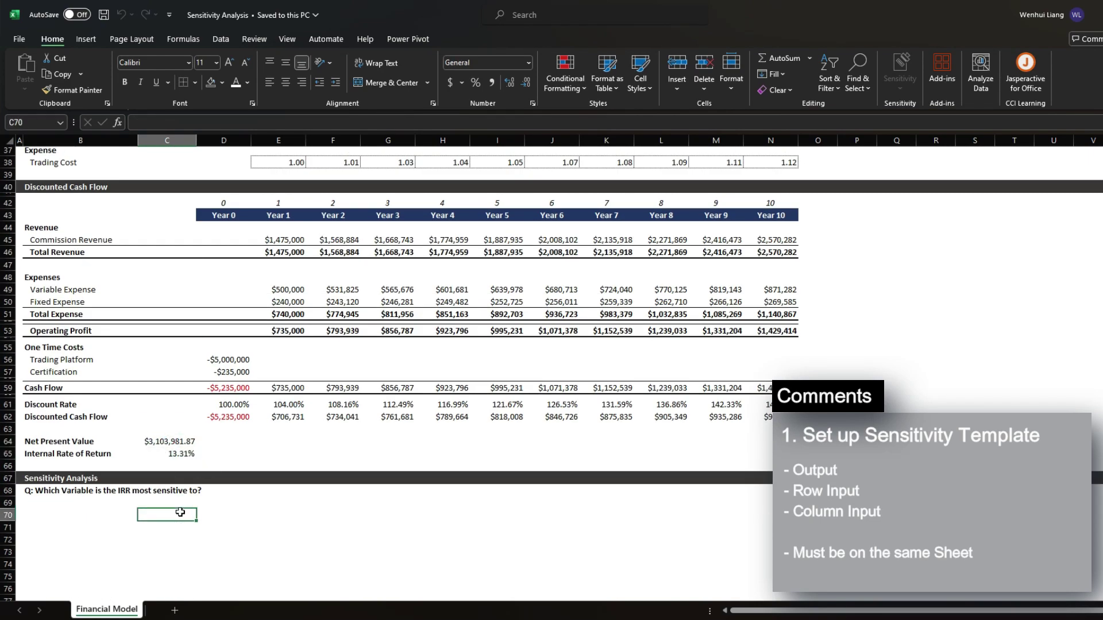
text(=)
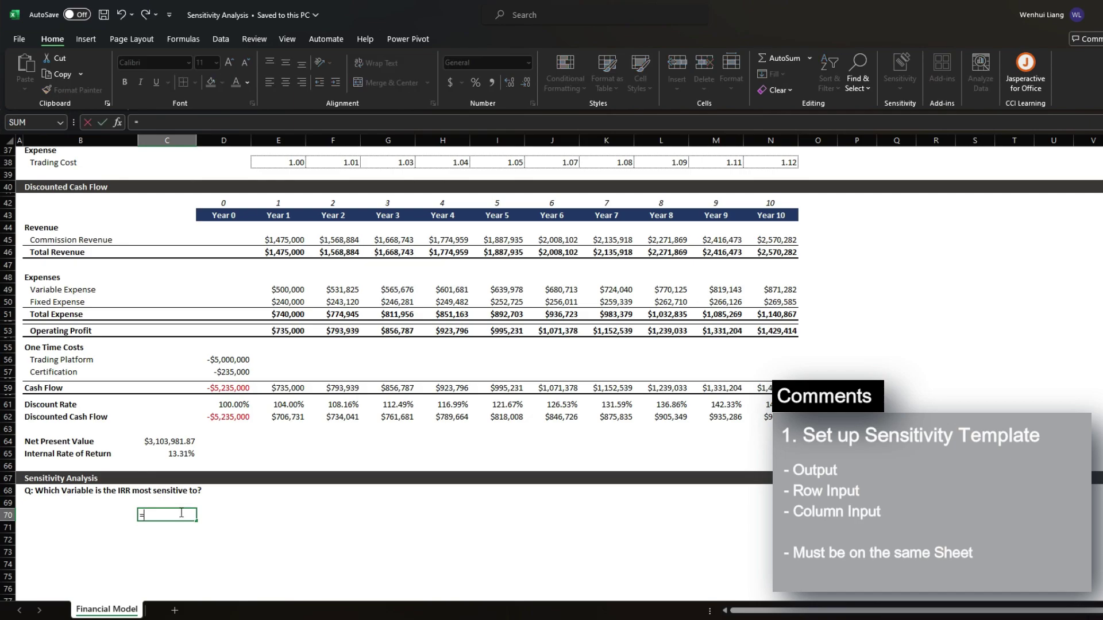
scroll(198, 353, up, 12)
scroll(198, 353, down, 13)
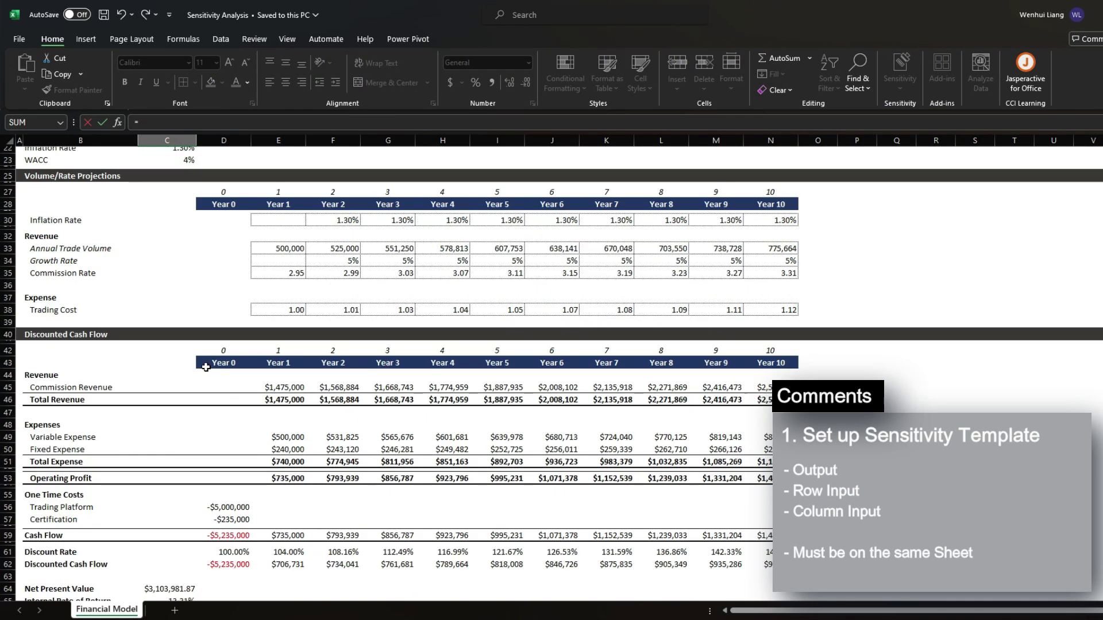
click(172, 417)
key(Tab)
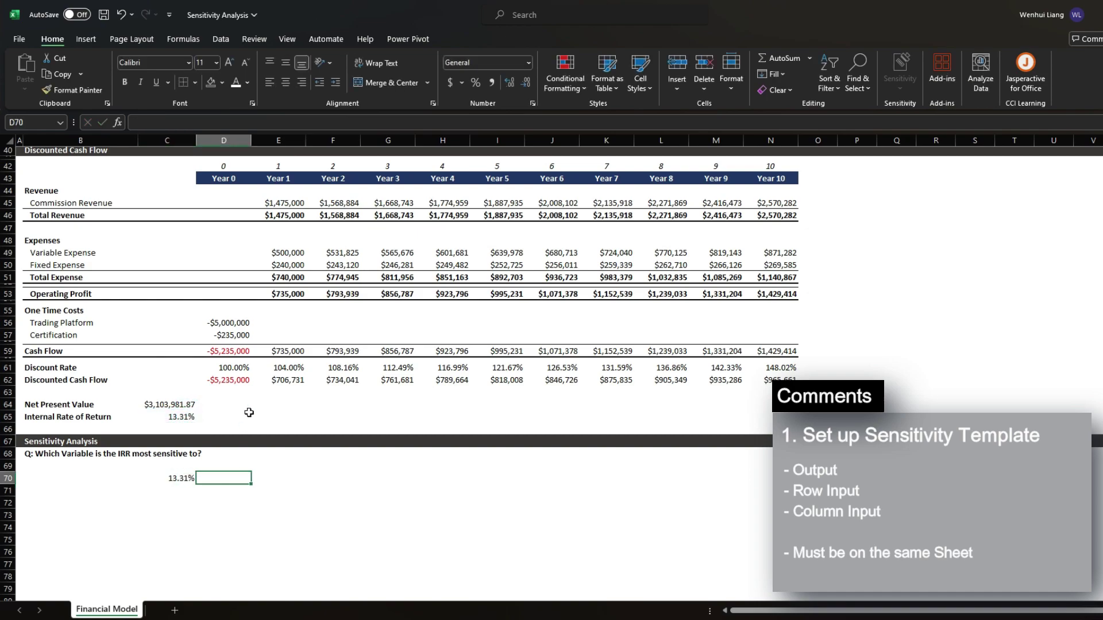
Link cell D70 to the Commission assumption with the absolute reference =$C$10
scroll(249, 412, up, 13)
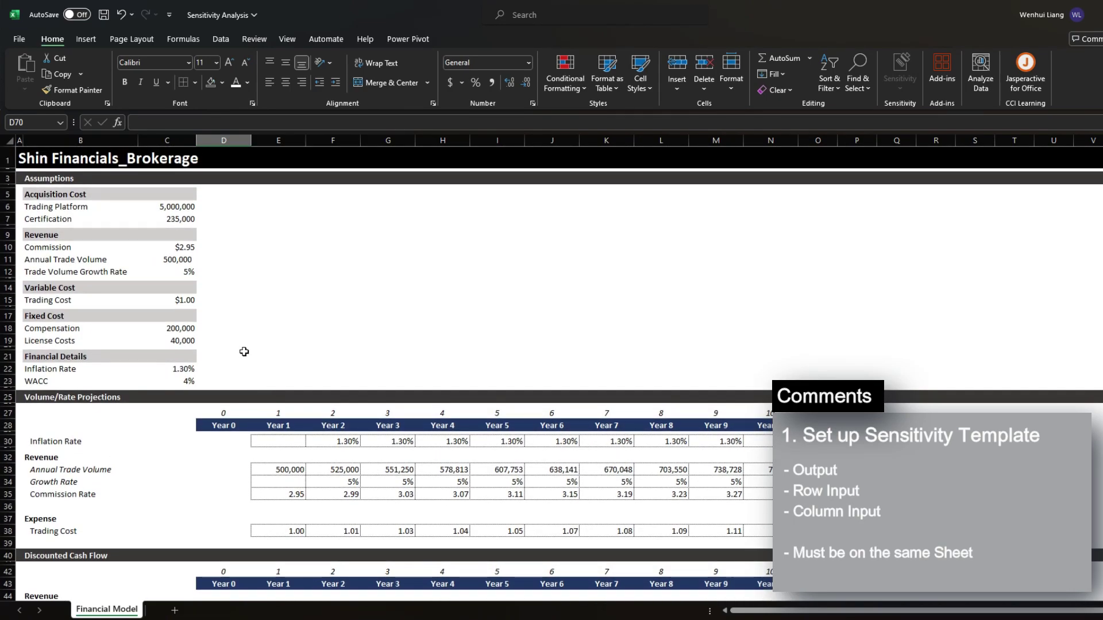
click(172, 249)
click(70, 249)
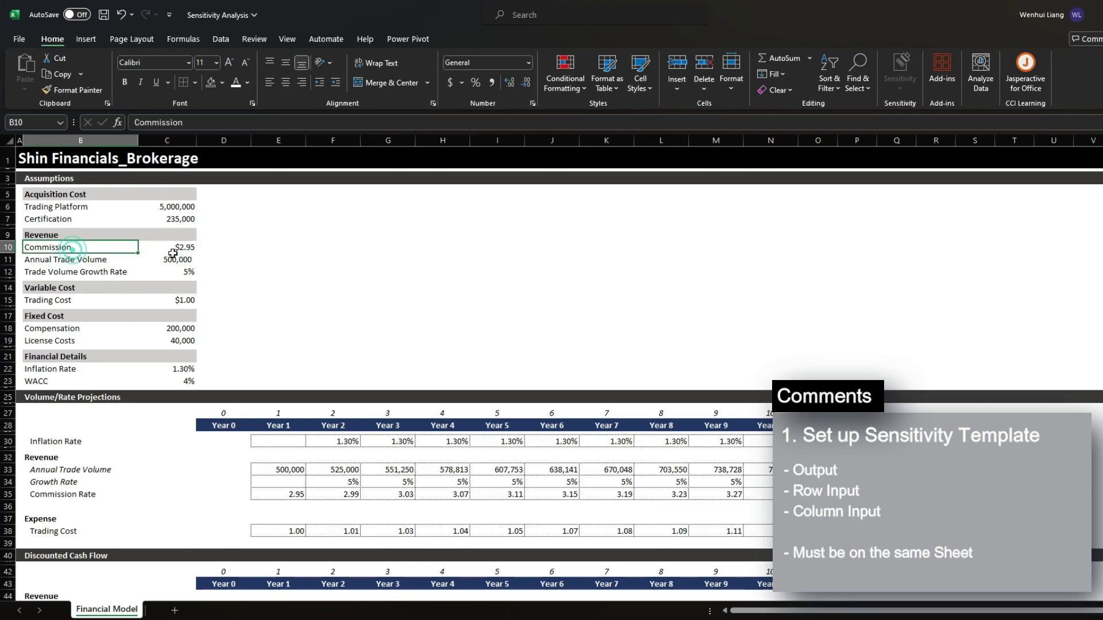
click(117, 262)
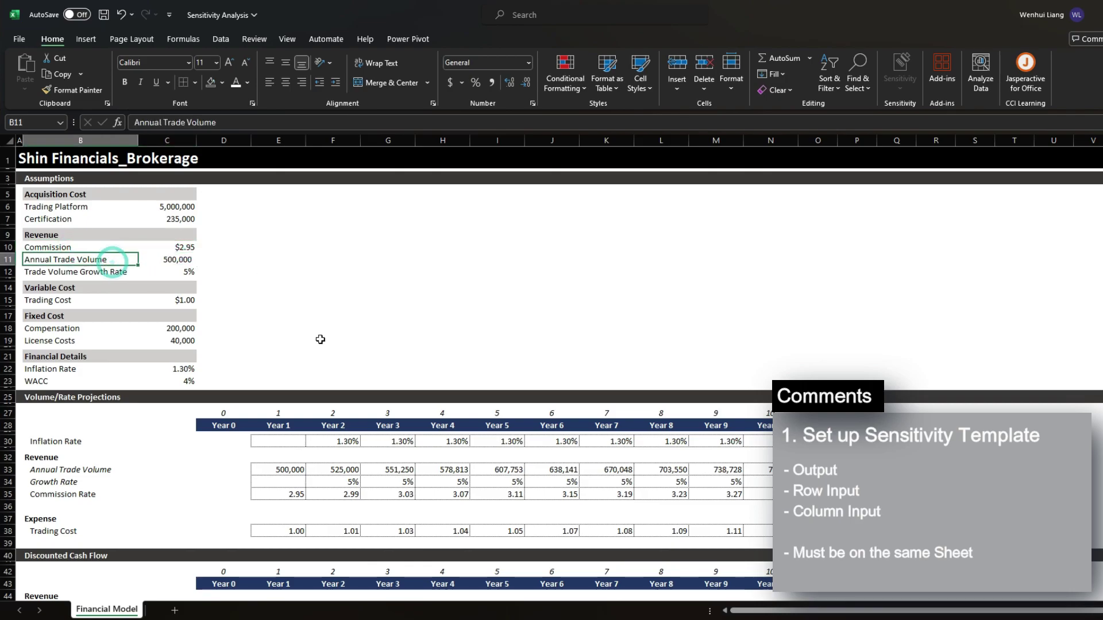
scroll(320, 340, down, 14)
click(222, 441)
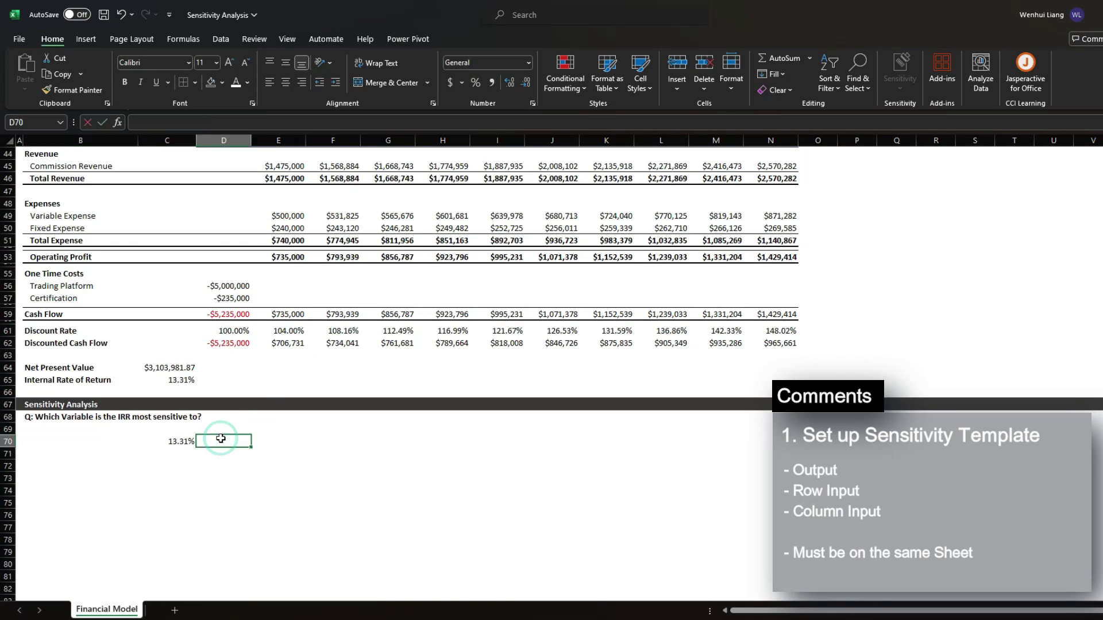
text(=)
scroll(221, 409, up, 10)
scroll(221, 409, up, 5)
click(185, 249)
scroll(184, 248, down, 16)
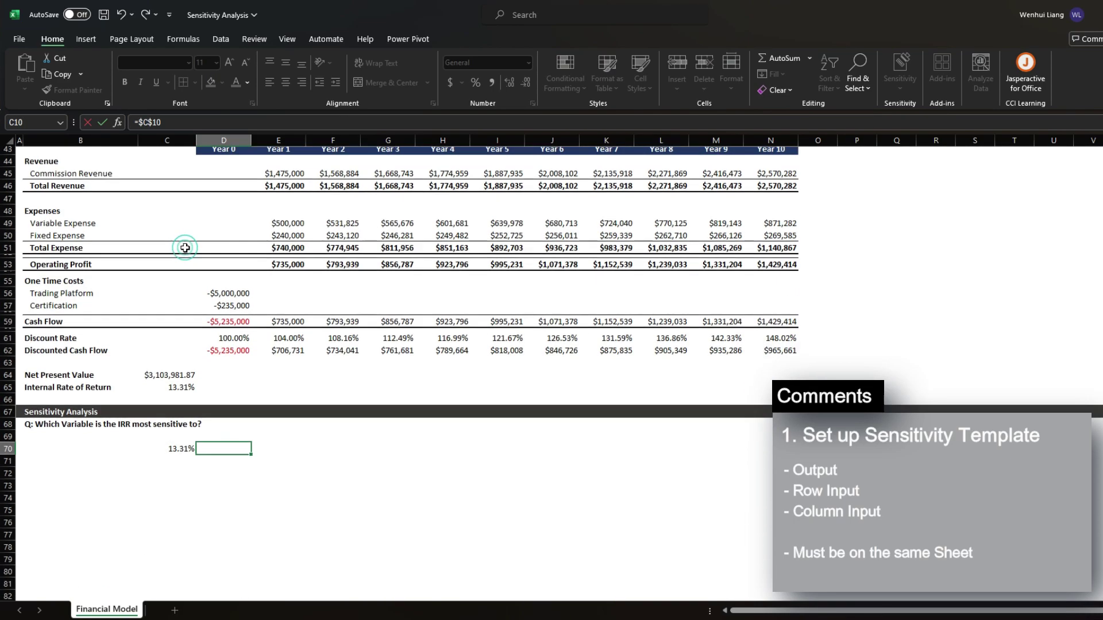
key(Return)
Link cell C71 to the Annual Trade Volume assumption with the absolute reference =$C$11
text(=)
scroll(185, 248, up, 15)
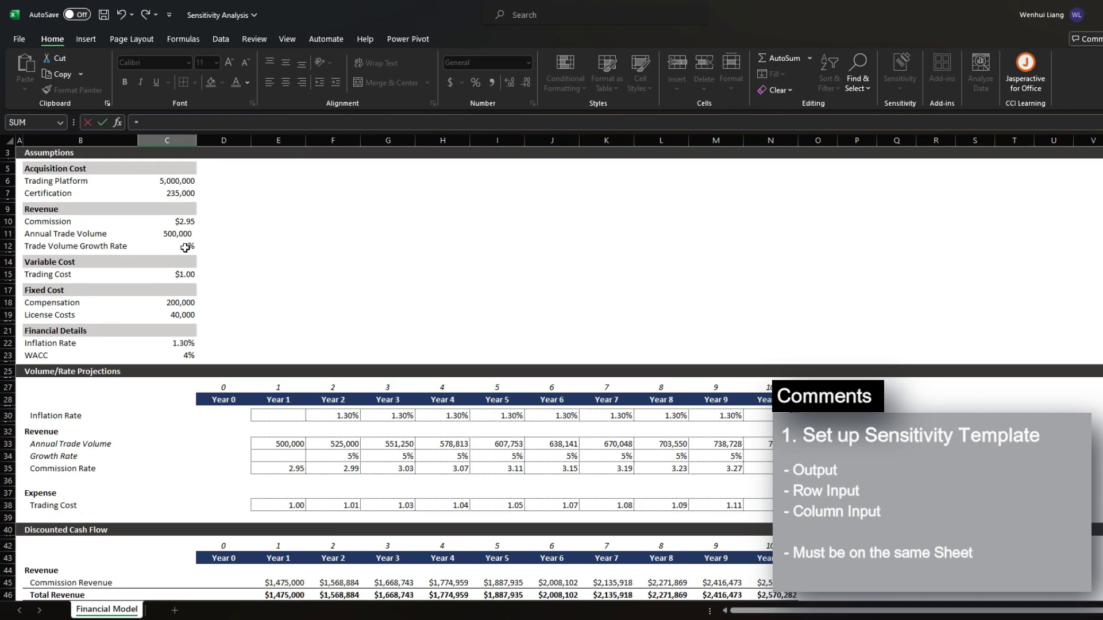
click(170, 234)
key(F4)
scroll(189, 221, down, 15)
key(Return)
Replace the trade volume link in C71 with its static value and save the workbook
key(Up)
key(ctrl+c)
key(ctrl+alt+v)
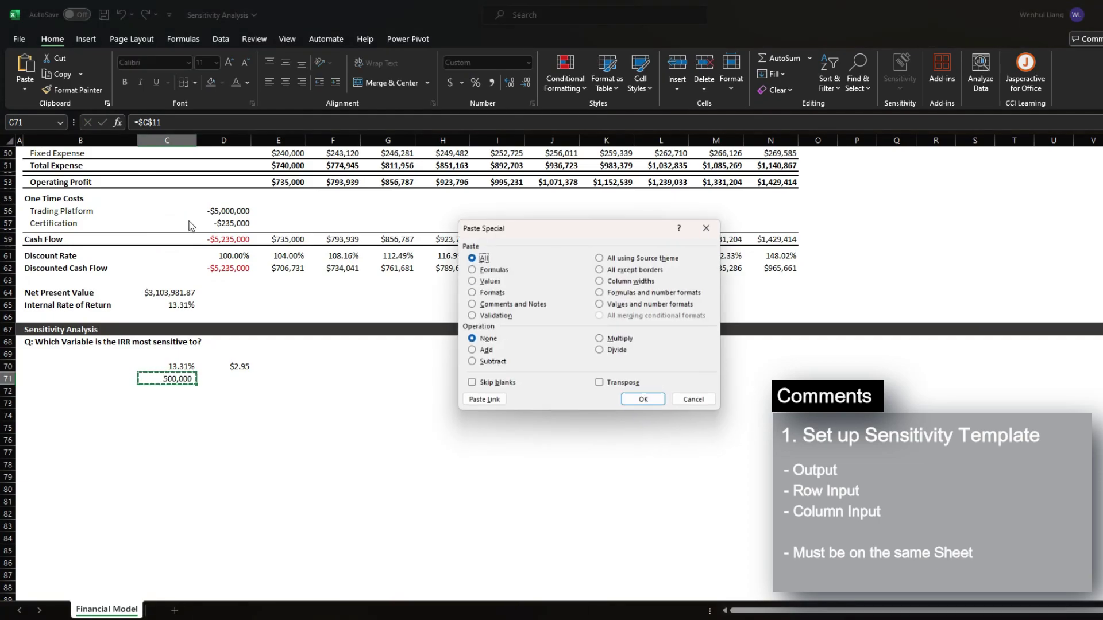
key(v)
key(Return)
key(Right)
key(Up)
key(Right)
key(ctrl+s)
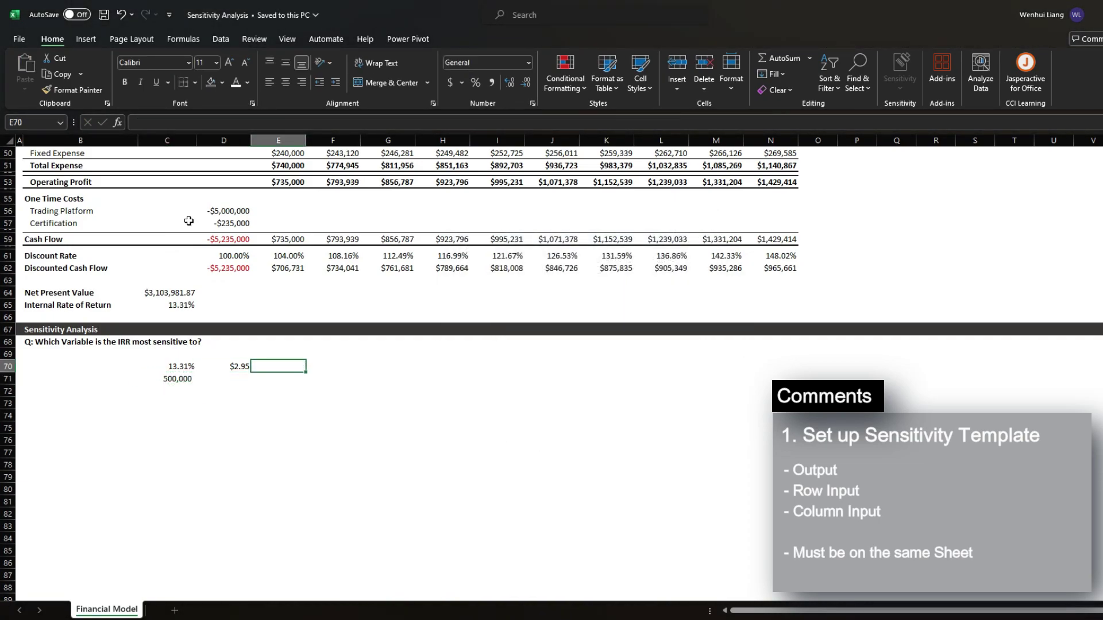
Enter a formula in E70 that raises the commission in D70 by 1%, using the factor (1+1%)
text(=)
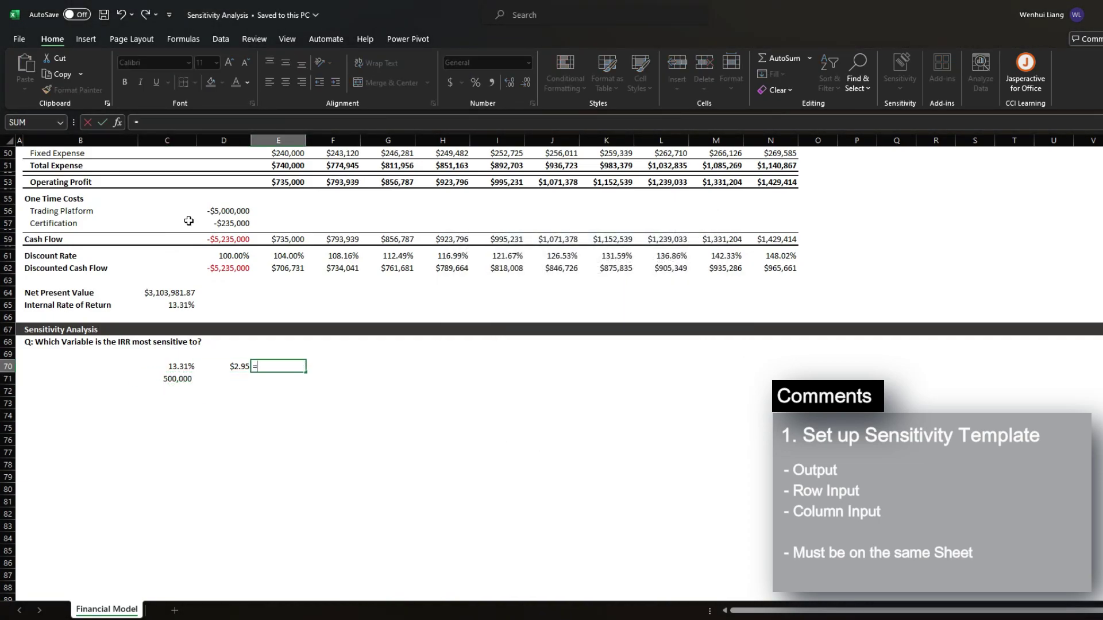
key(Left)
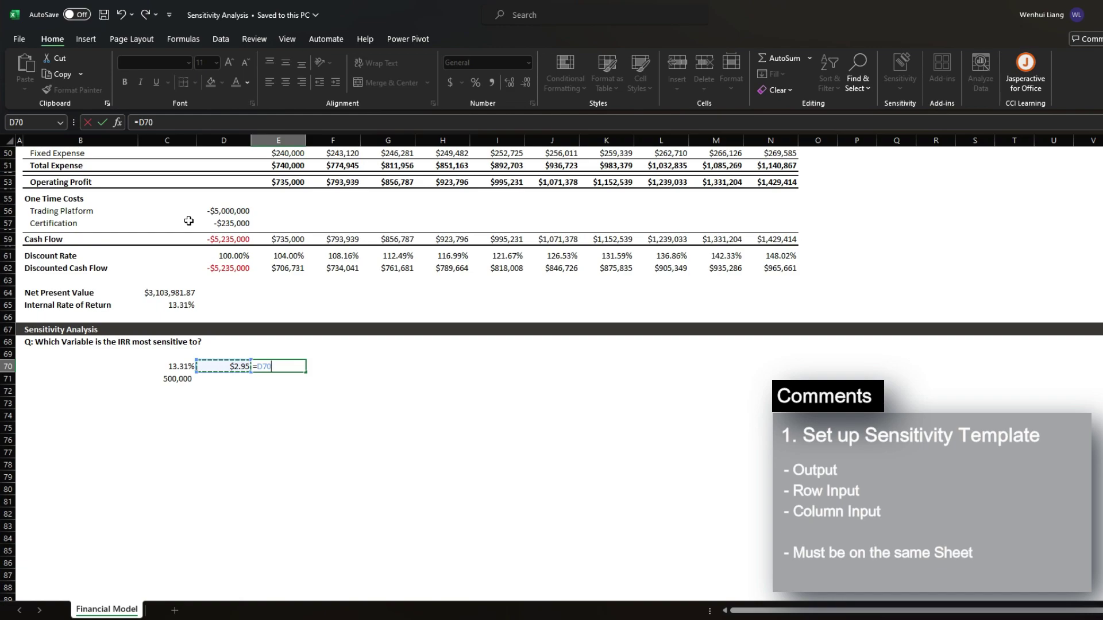
text(*)
key(Return)
key(Up)
Enter a formula in C72 that raises the trade volume in C71 by 1%, using the factor (1+1%)
key(ctrl+c)
key(Left)
key(Left)
key(Down)
key(Down)
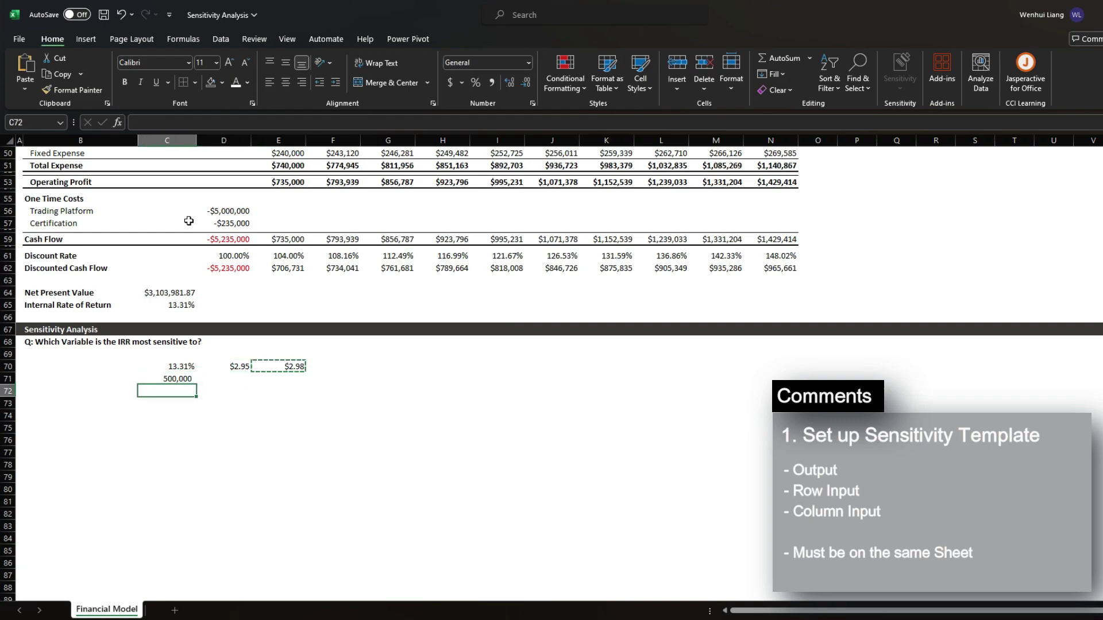
text(=)
key(Up)
text(*(1+1%))
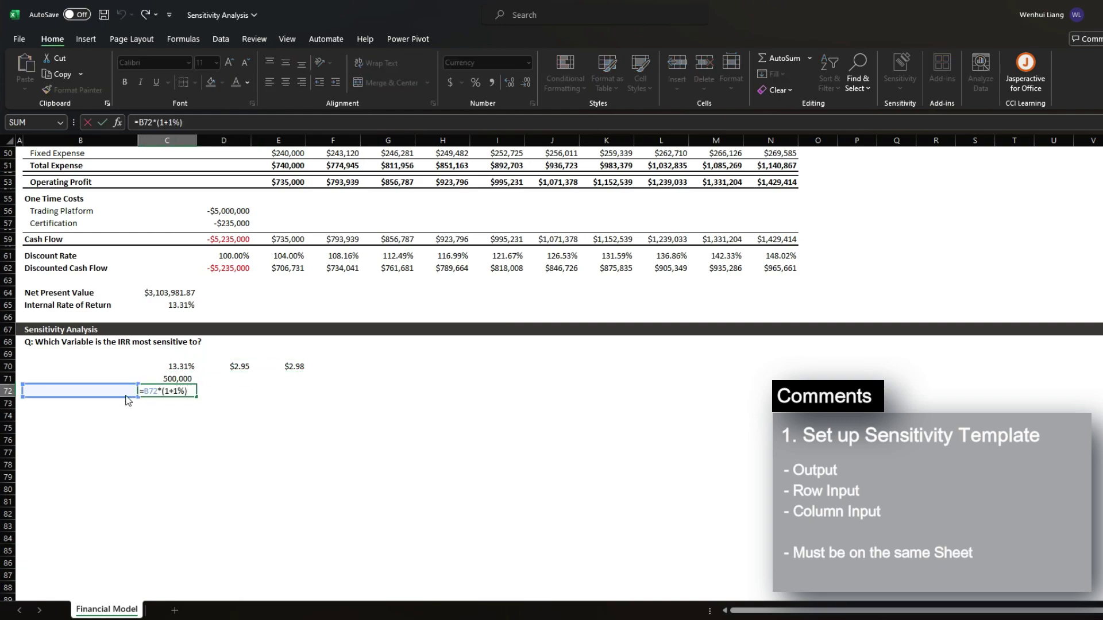
key(Return)
Fill the 1% trade volume increase formula from C72 down through C76
key(Up)
key(shift+Down)
key(shift+Down)
key(shift+Down)
key(shift+Down)
key(ctrl+d)
Extend the 1% commission increase formula from E70 across row 70 through I70, and save the workbook
key(Up)
key(Up)
key(Right)
key(Right)
key(shift+Right)
key(shift+Right)
key(ctrl+s)
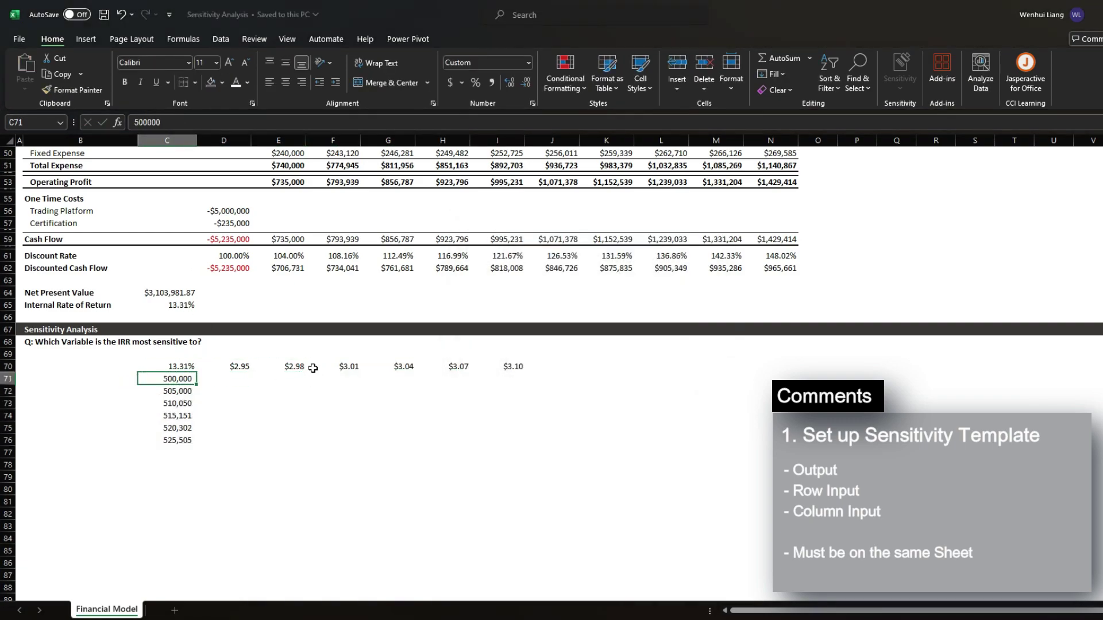
Add a bottom border under the commission values in row 70, through I70
key(Up)
key(ctrl+shift+Right)
key(alt+h)
key(b)
key(o)
Add a right border beside the trade volume values in C71:C76
key(ctrl+shift+Left)
key(ctrl+shift+Down)
key(ctrl+shift+Up)
key(Down)
key(ctrl+shift+Down)
key(alt+h)
key(b)
key(r)
key(Left)
click(241, 376)
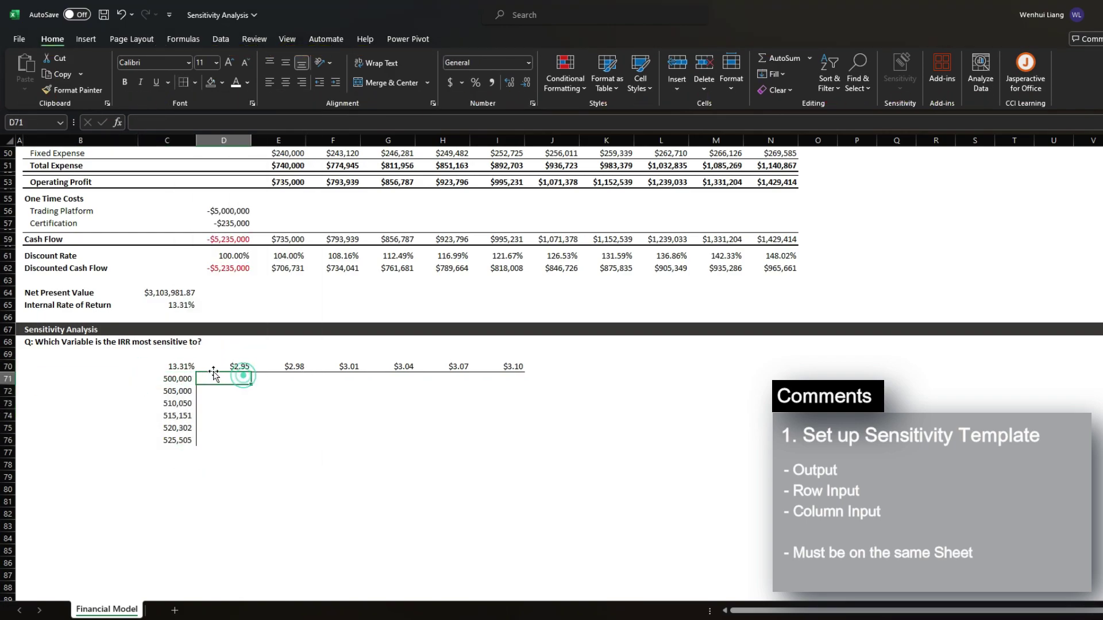
Start a what-if data table on C70:I76 with the commission assumption in C10 as the row input cell
click(188, 368)
drag(187, 368, 500, 433)
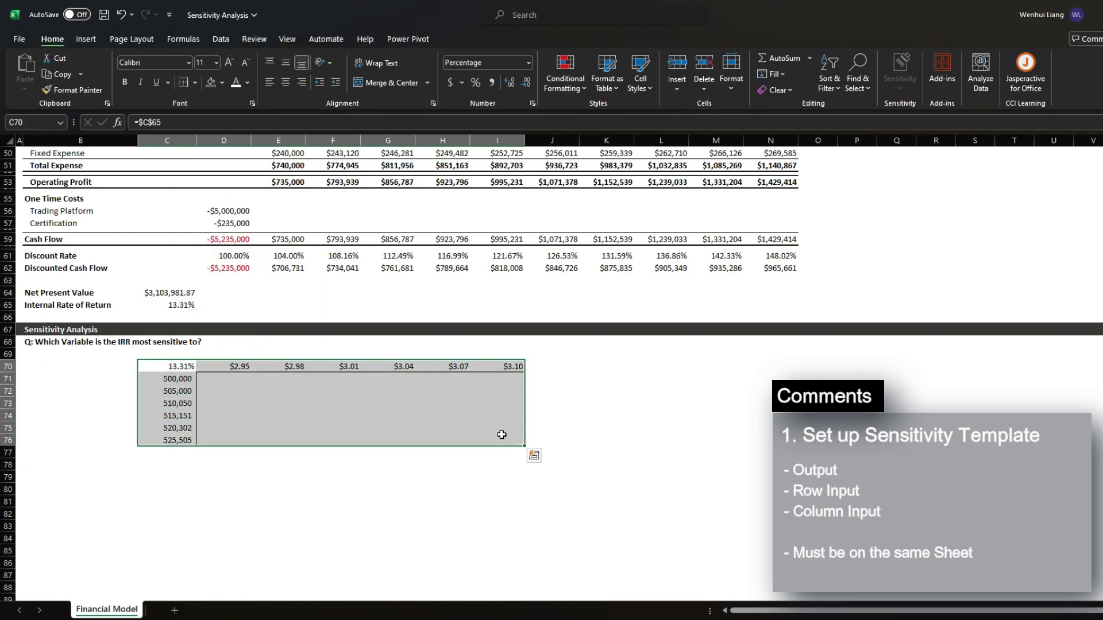
click(218, 40)
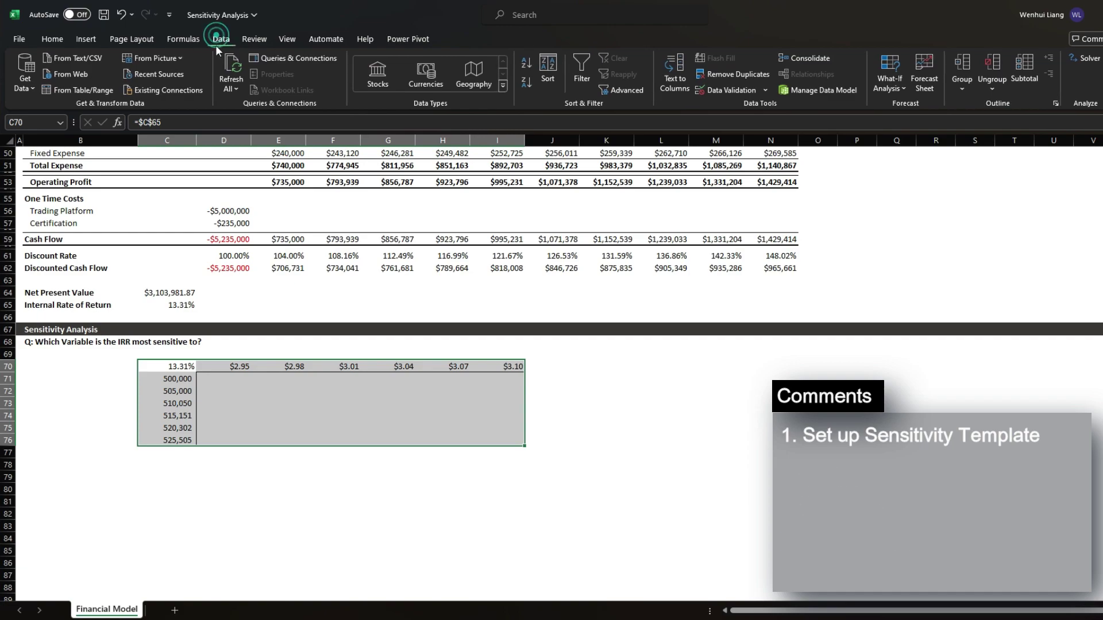
click(890, 83)
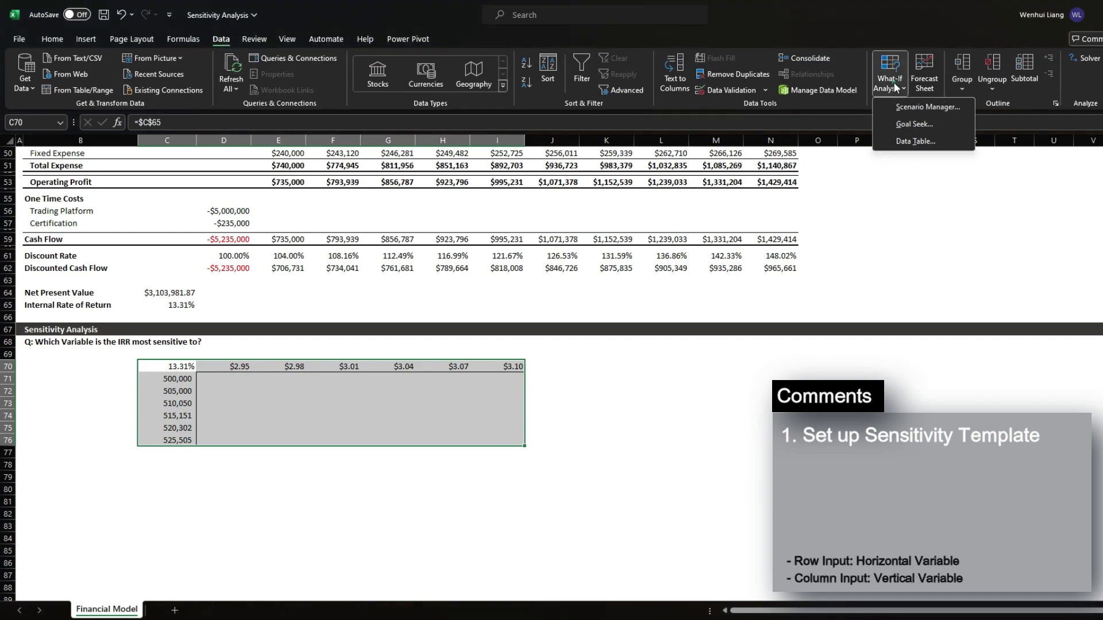
click(918, 141)
drag(557, 266, 191, 283)
click(261, 305)
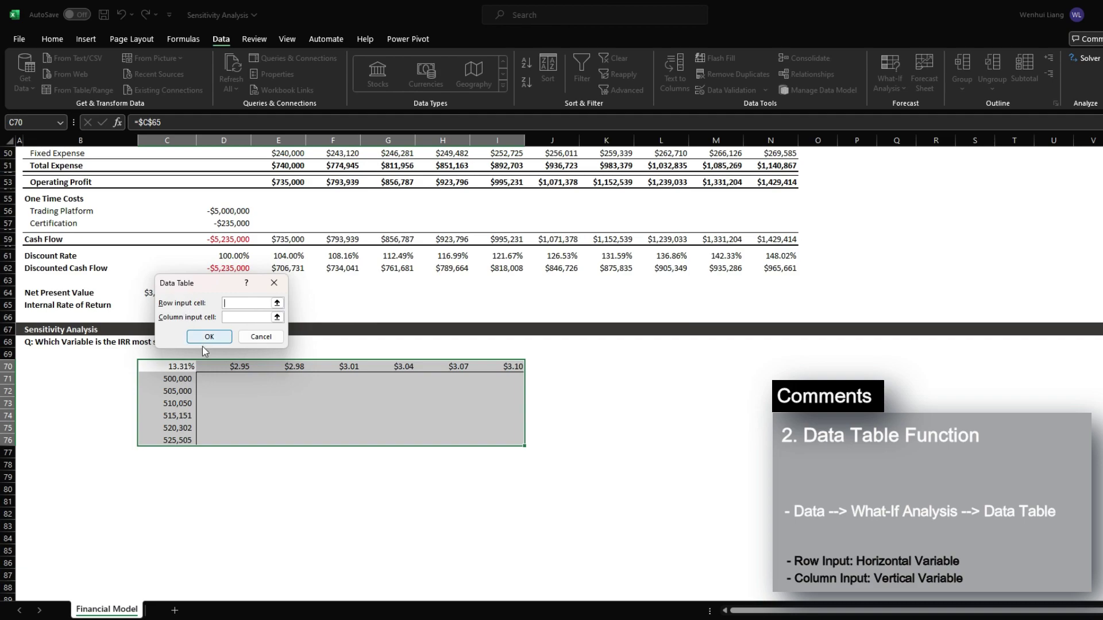
click(228, 316)
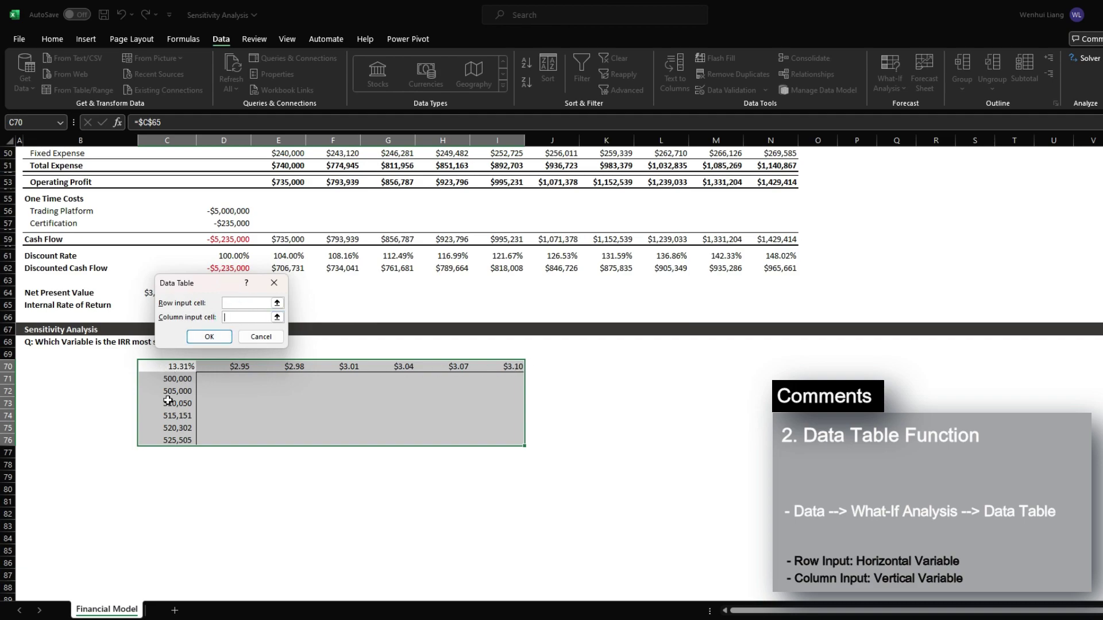
click(248, 301)
scroll(369, 328, up, 16)
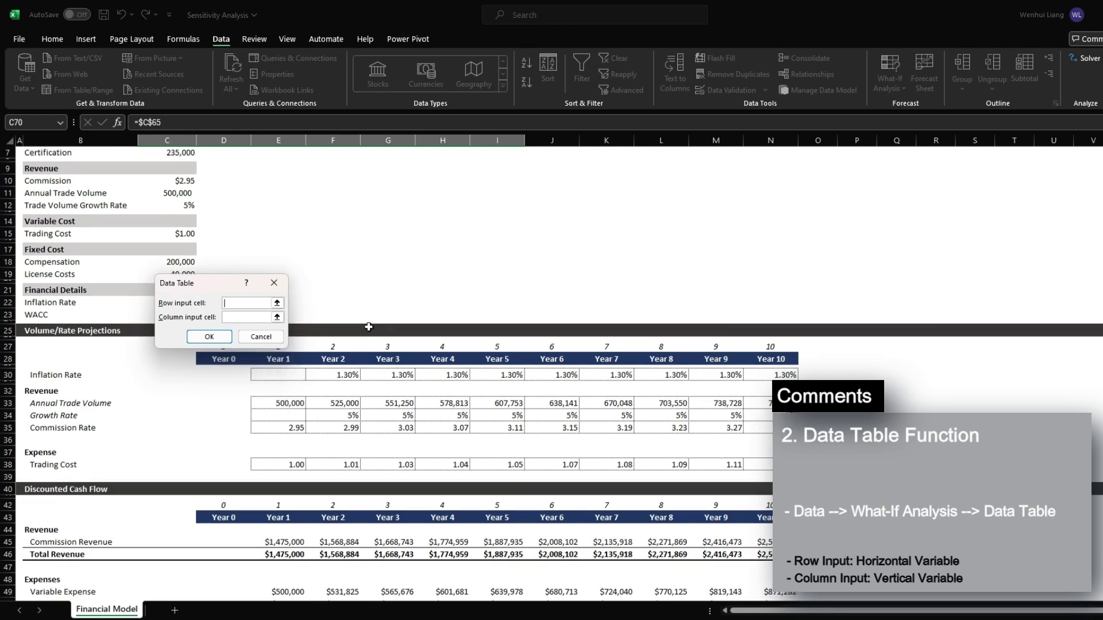
drag(208, 278, 206, 305)
click(183, 248)
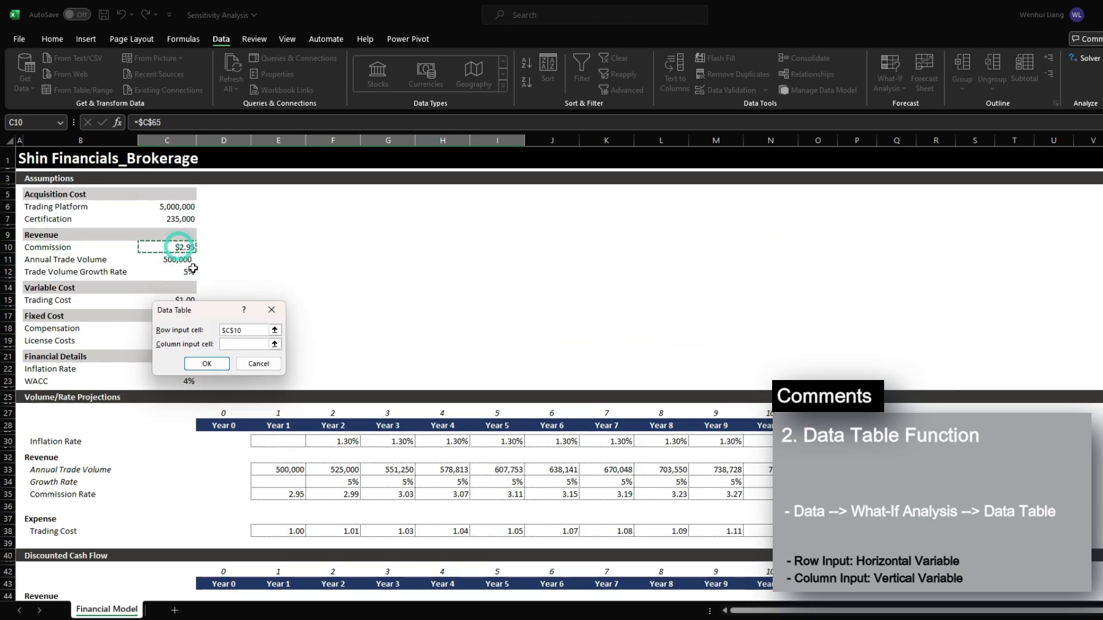
Set the annual trade volume in C11 as the column input cell and generate the data table
click(242, 344)
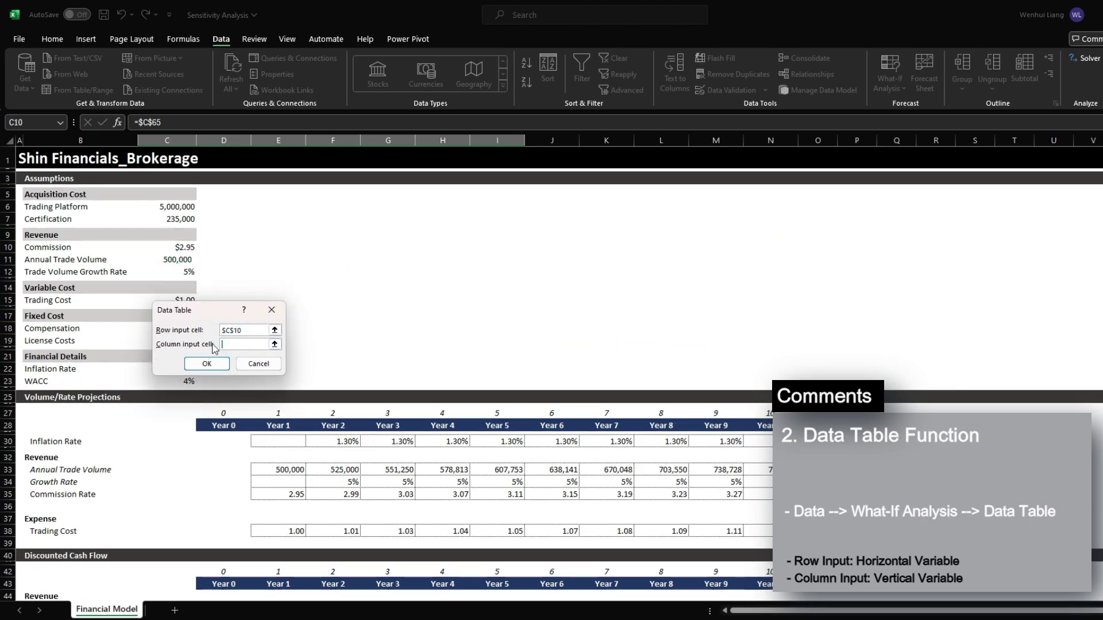
scroll(188, 487, down, 14)
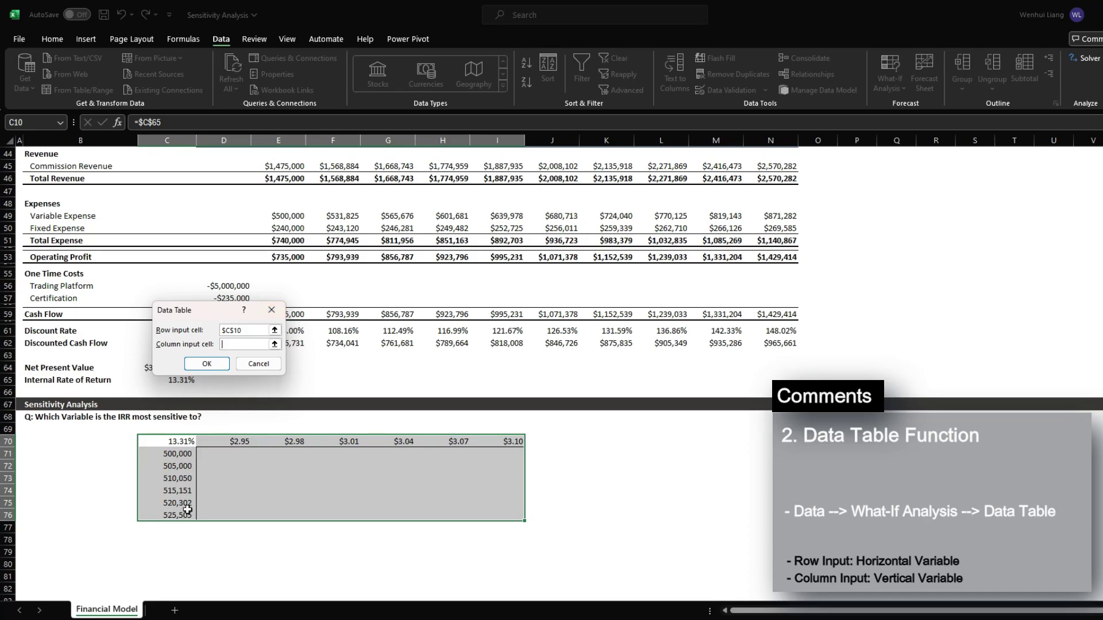
scroll(187, 510, up, 14)
click(175, 262)
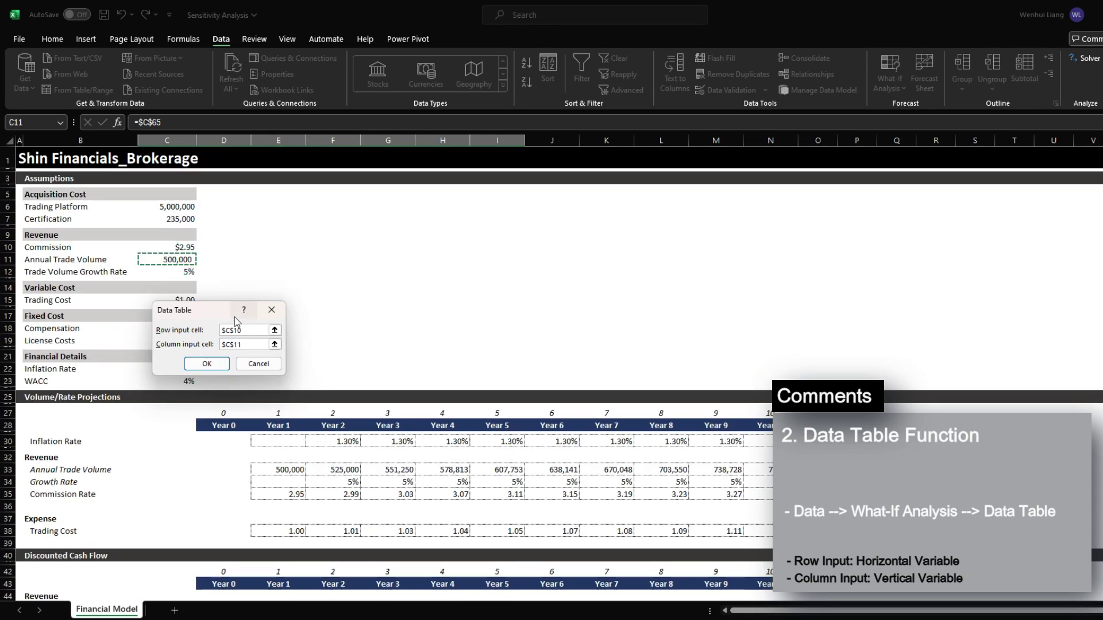
click(240, 331)
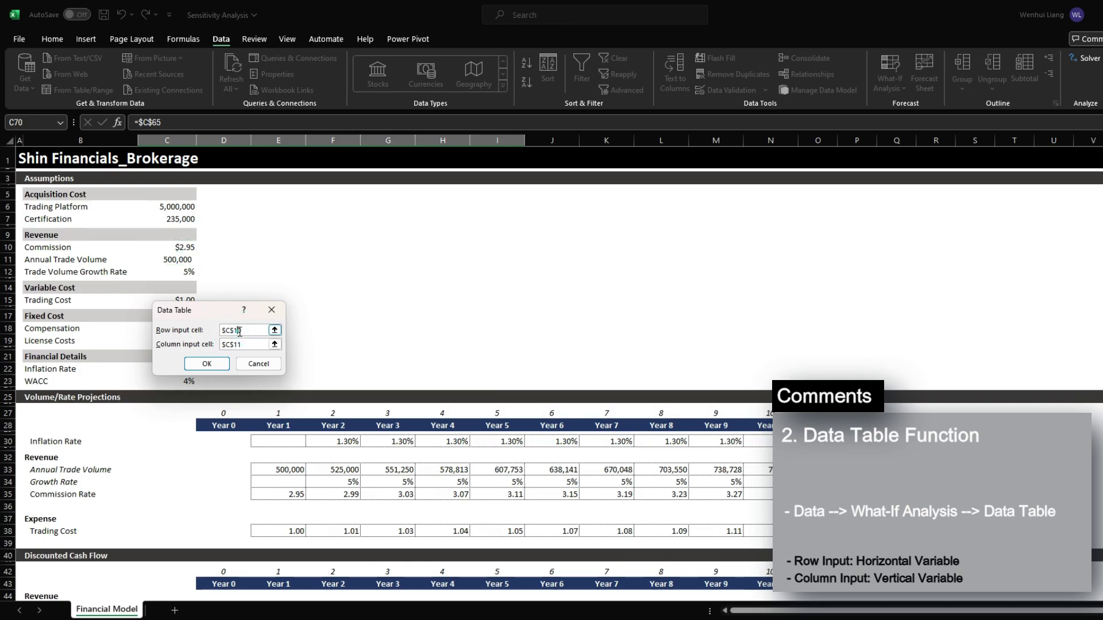
scroll(316, 311, down, 5)
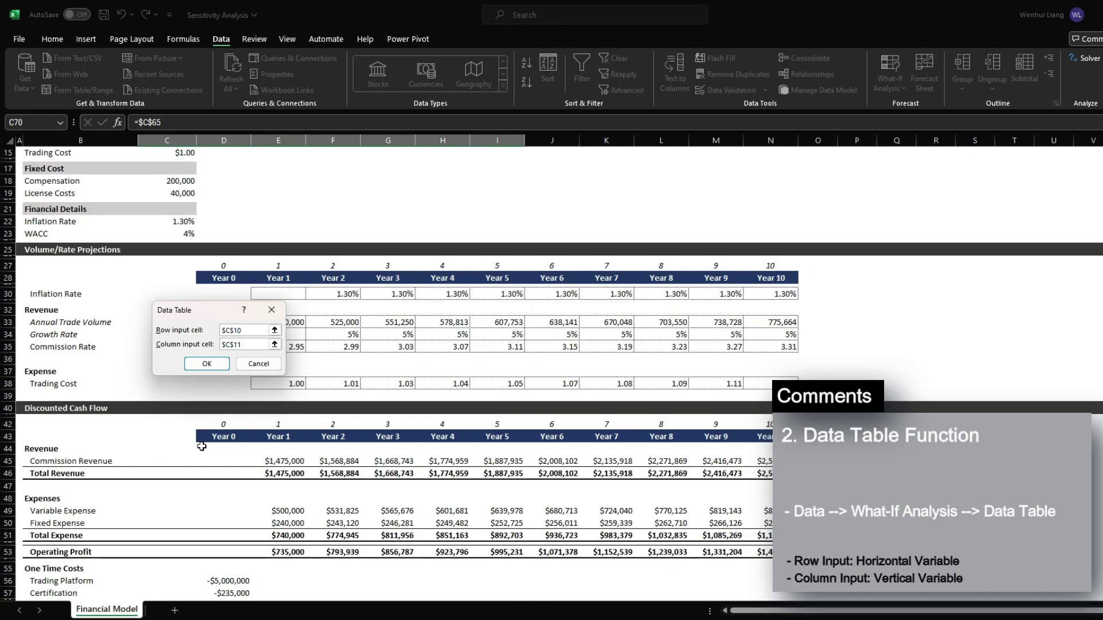
scroll(201, 446, down, 4)
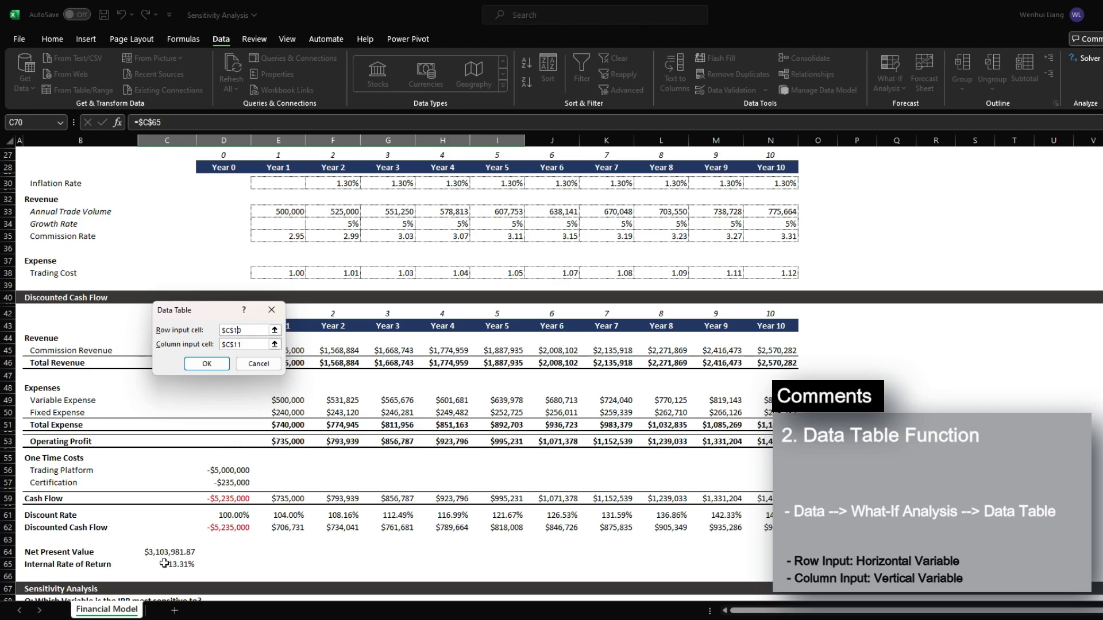
scroll(200, 563, up, 9)
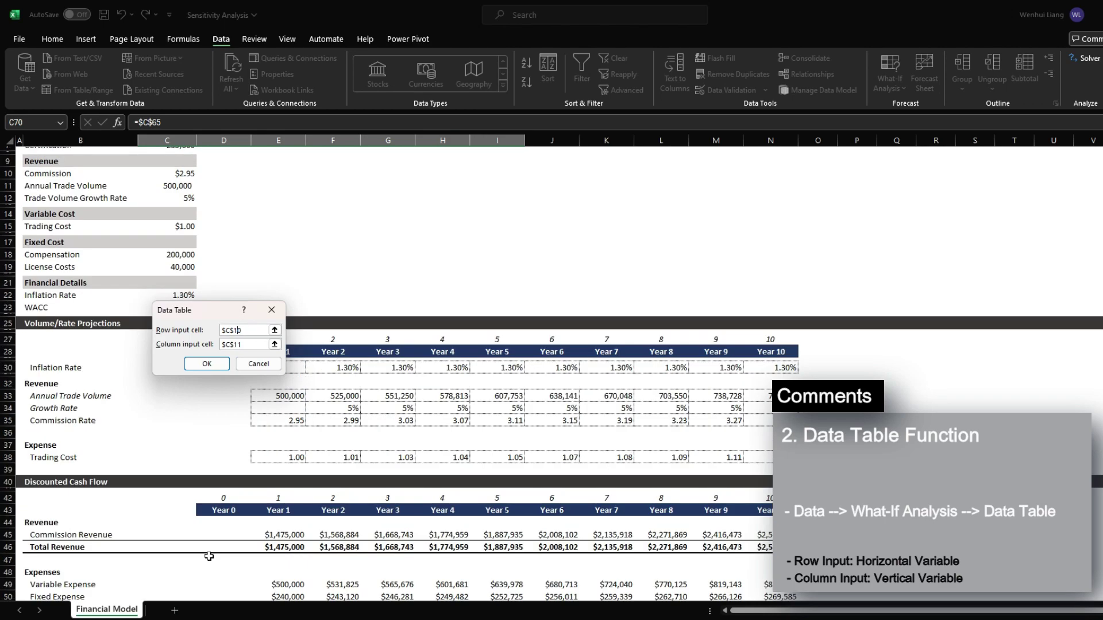
scroll(228, 441, down, 15)
click(207, 364)
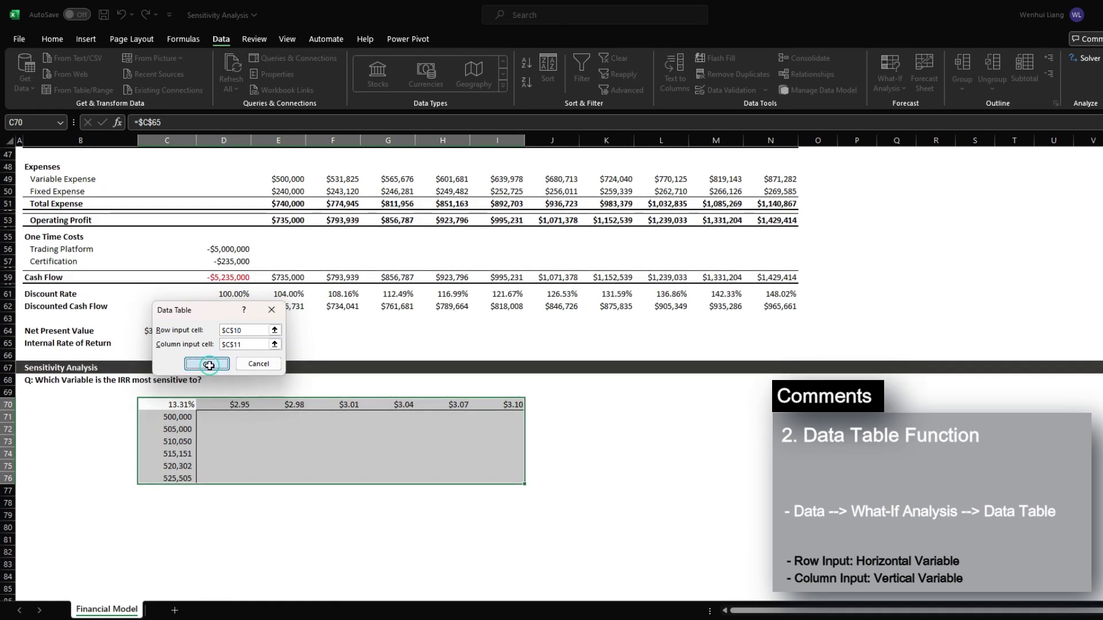
Format the IRR results in D71:I76 as percentages with two decimal places
click(228, 418)
drag(229, 419, 477, 476)
key(ctrl+shift+5)
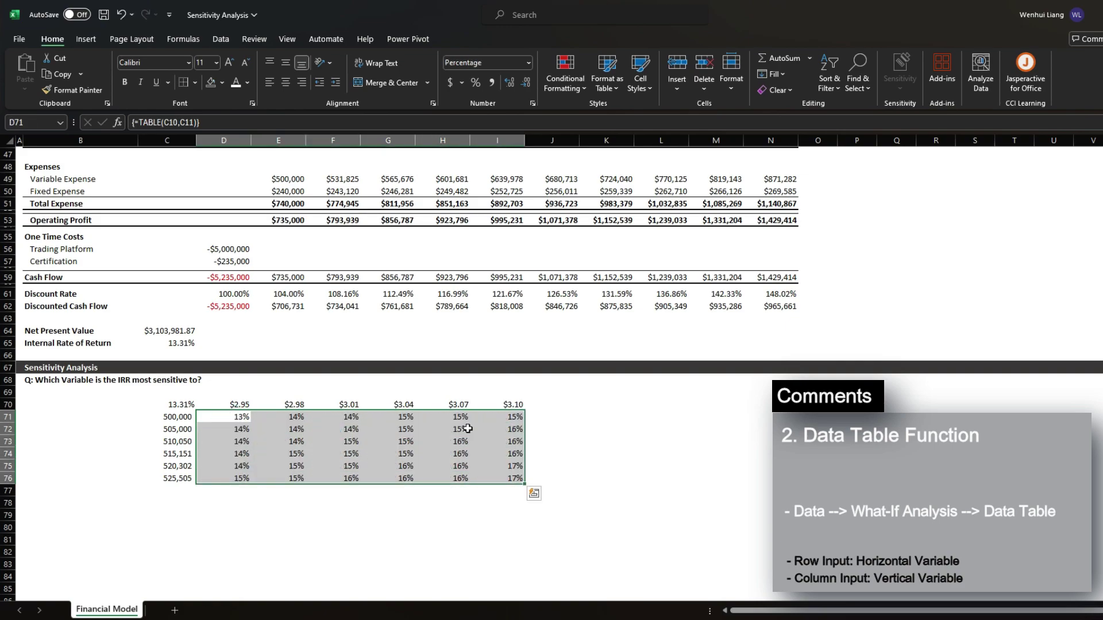
key(alt+h)
key(0)
key(0)
Examine the table's commission values and IRR results against the sensitivity question, and check the trade volume growth rate assumption in C12
drag(224, 404, 498, 408)
drag(242, 419, 509, 478)
click(67, 380)
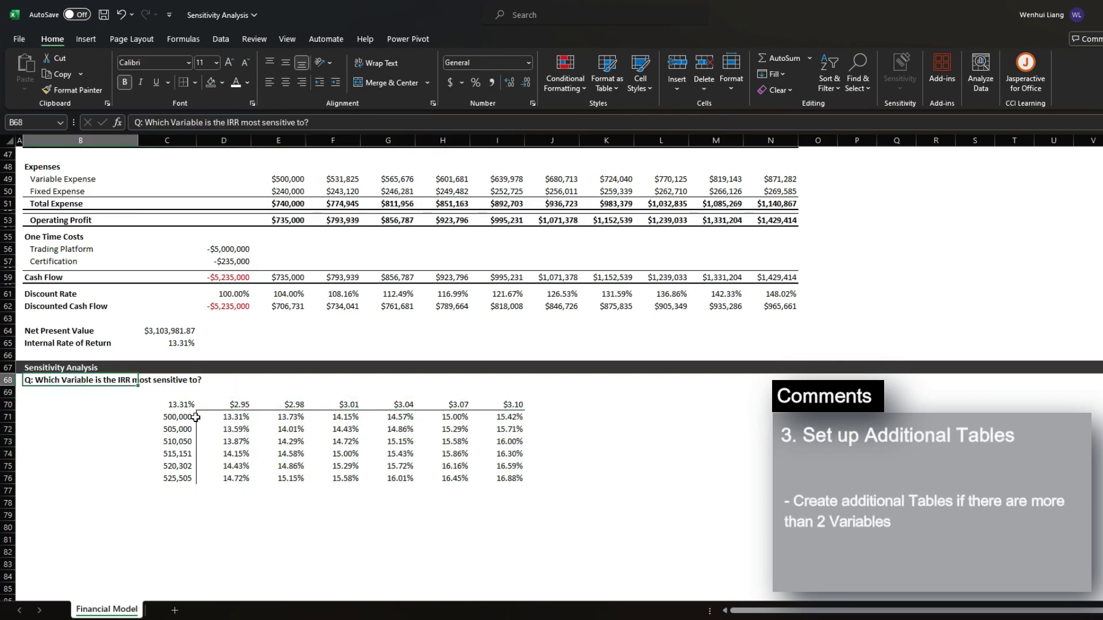
scroll(201, 414, up, 15)
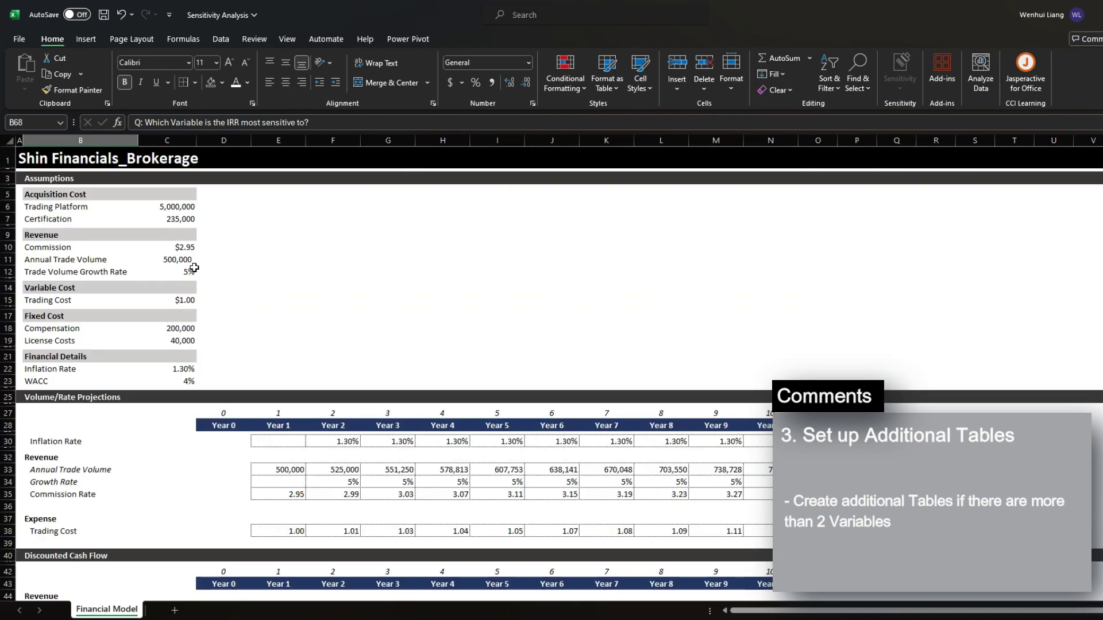
click(180, 270)
scroll(180, 270, down, 15)
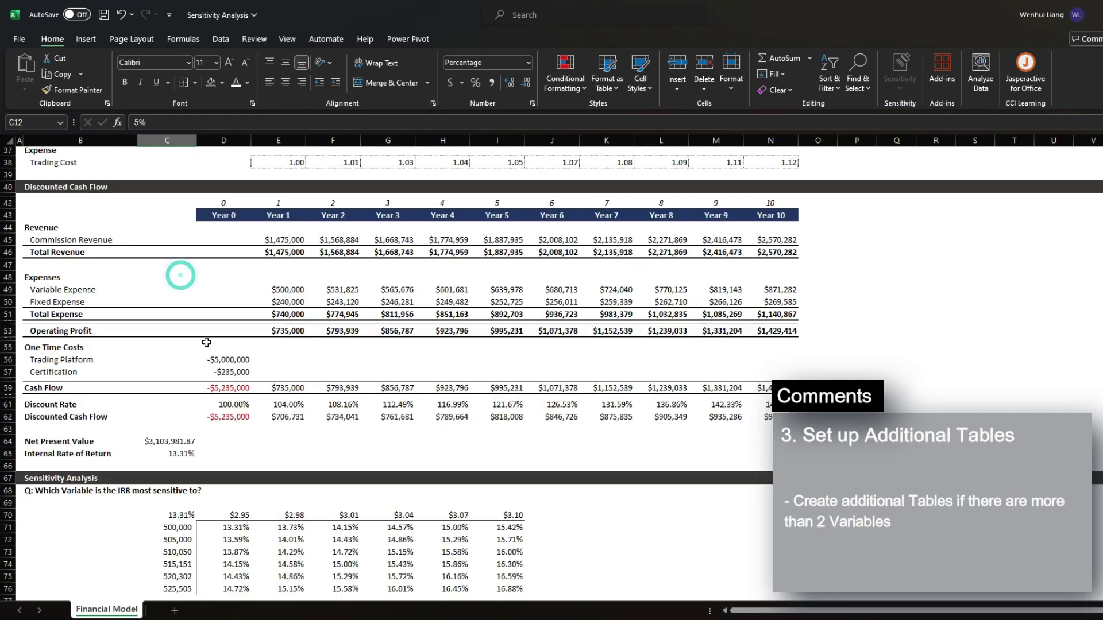
drag(176, 405, 500, 476)
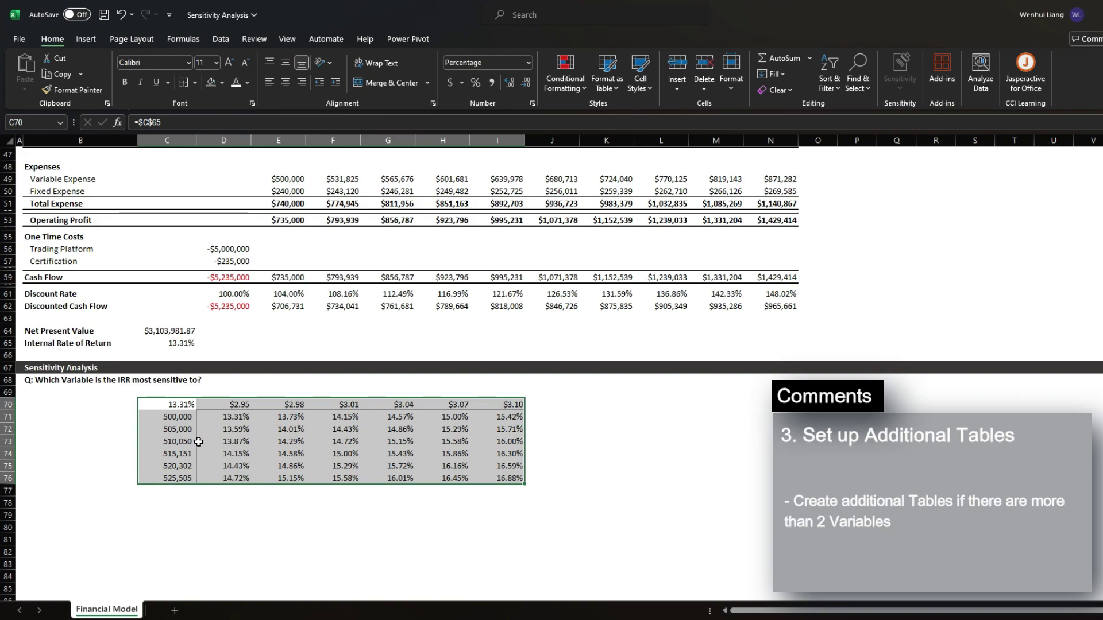
click(70, 379)
Copy the sensitivity table C70:I76 to C78 and clear the copied IRR results in D79:I84
drag(167, 405, 492, 475)
key(ctrl+c)
click(179, 503)
key(ctrl+v)
click(225, 517)
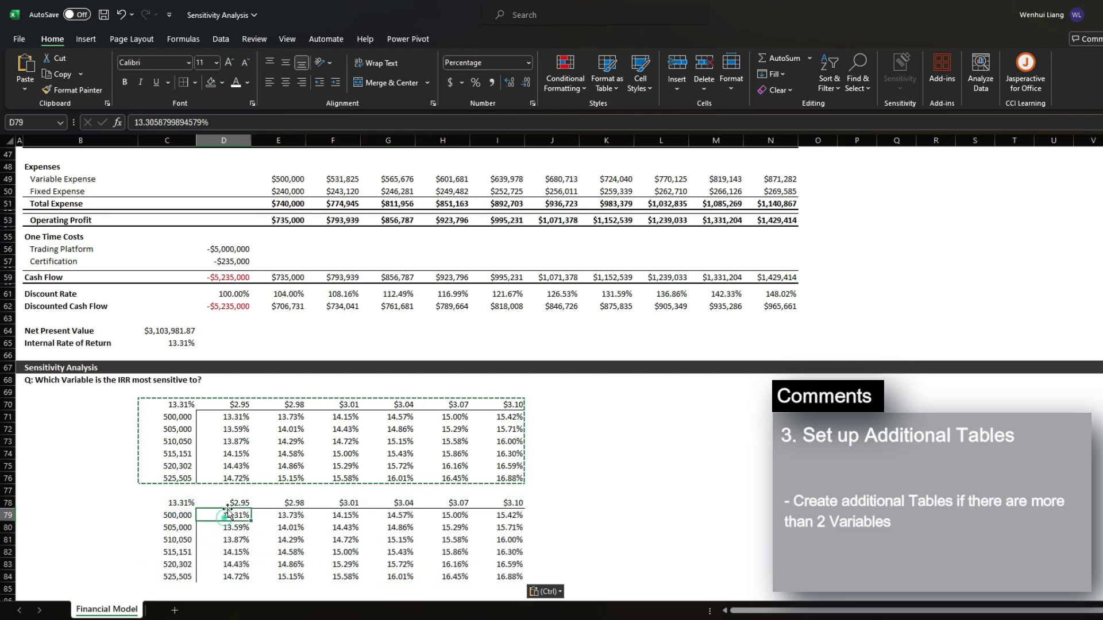
key(ctrl+shift+Right)
key(ctrl+shift+Down)
key(Delete)
Link D78 of the second table to the trade volume growth rate with the formula =$C$12
click(228, 508)
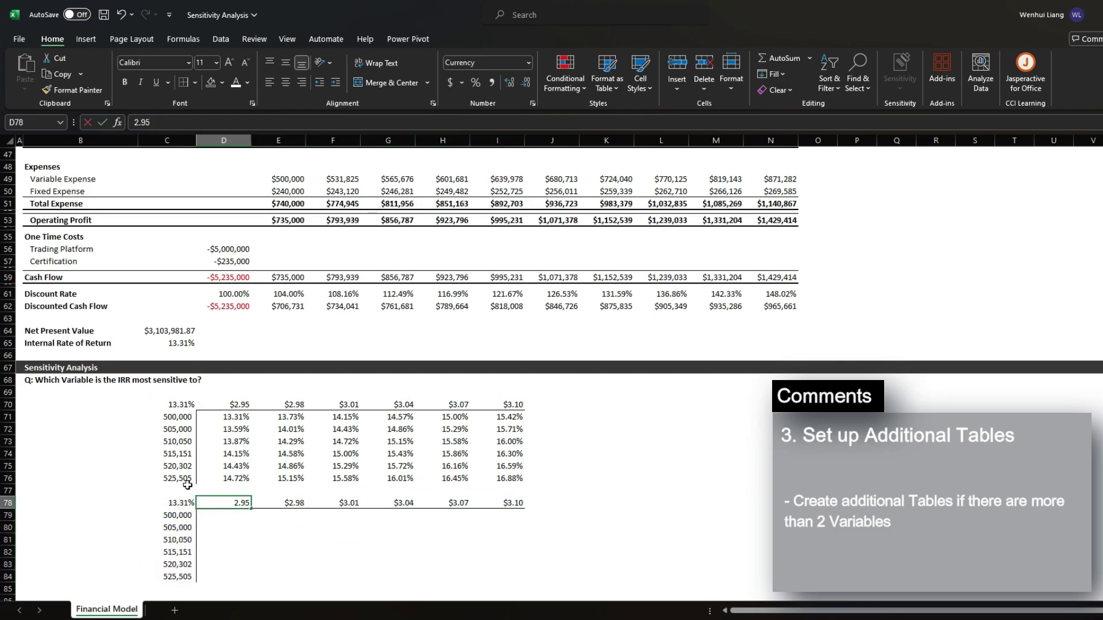
text(=)
scroll(187, 485, up, 15)
click(190, 270)
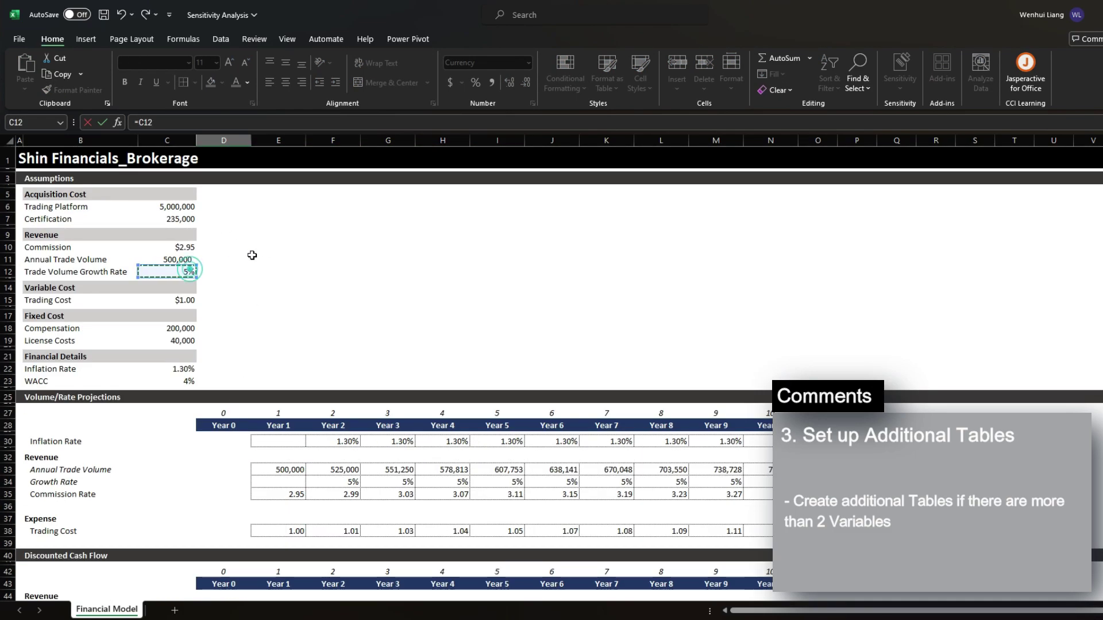
key(F4)
key(ctrl+Return)
Link C79 of the second table to the trading cost assumption with the formula =$C$15
click(176, 391)
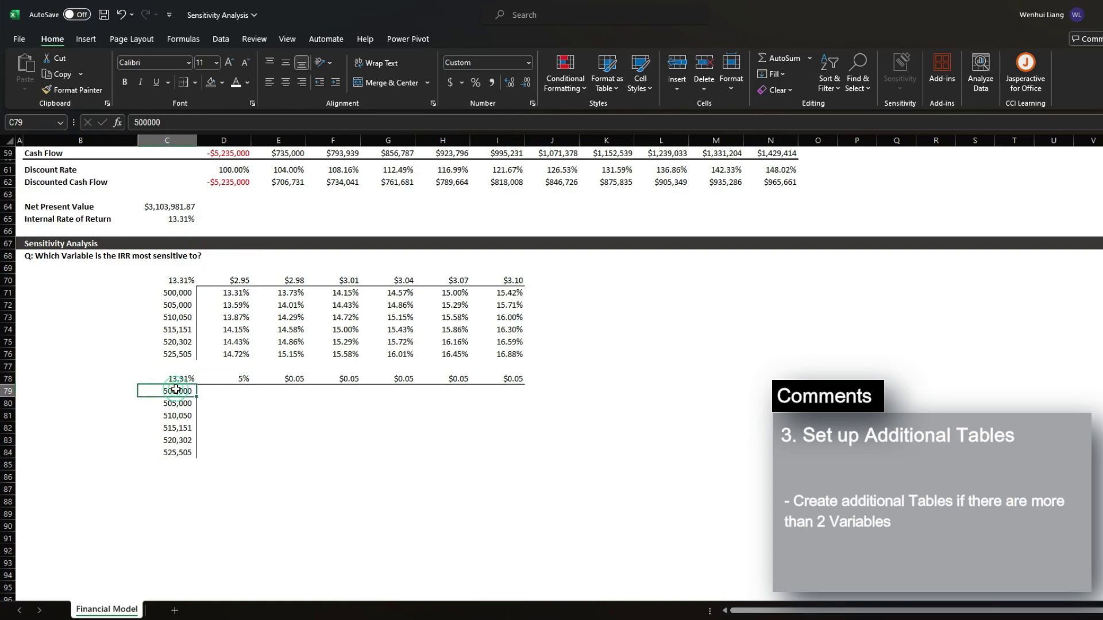
text(=)
scroll(184, 367, up, 15)
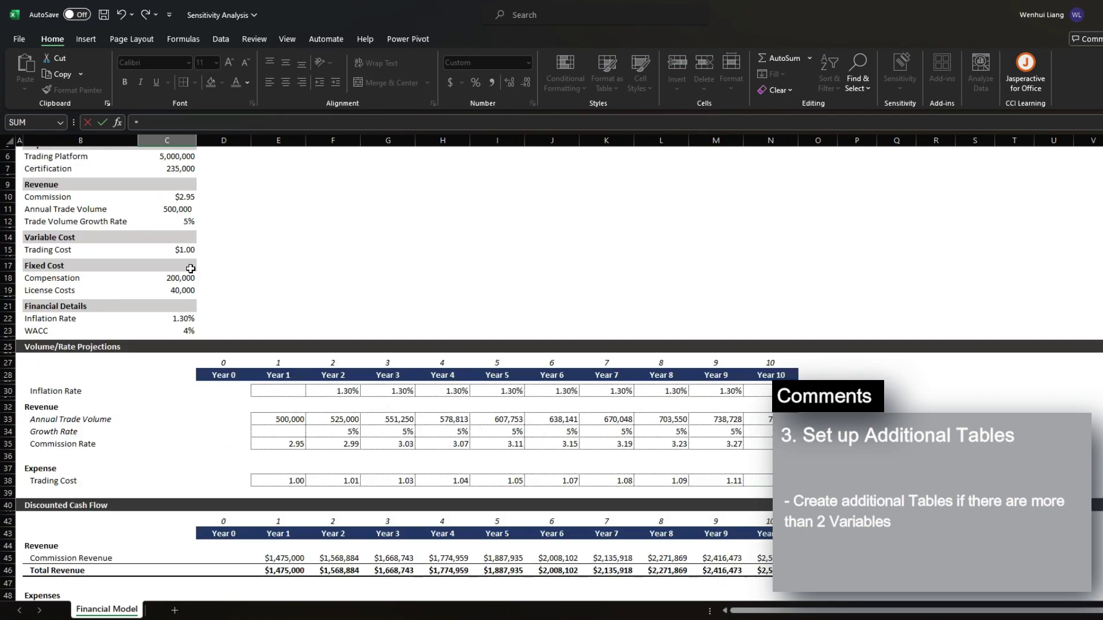
click(184, 255)
key(F4)
key(ctrl+Return)
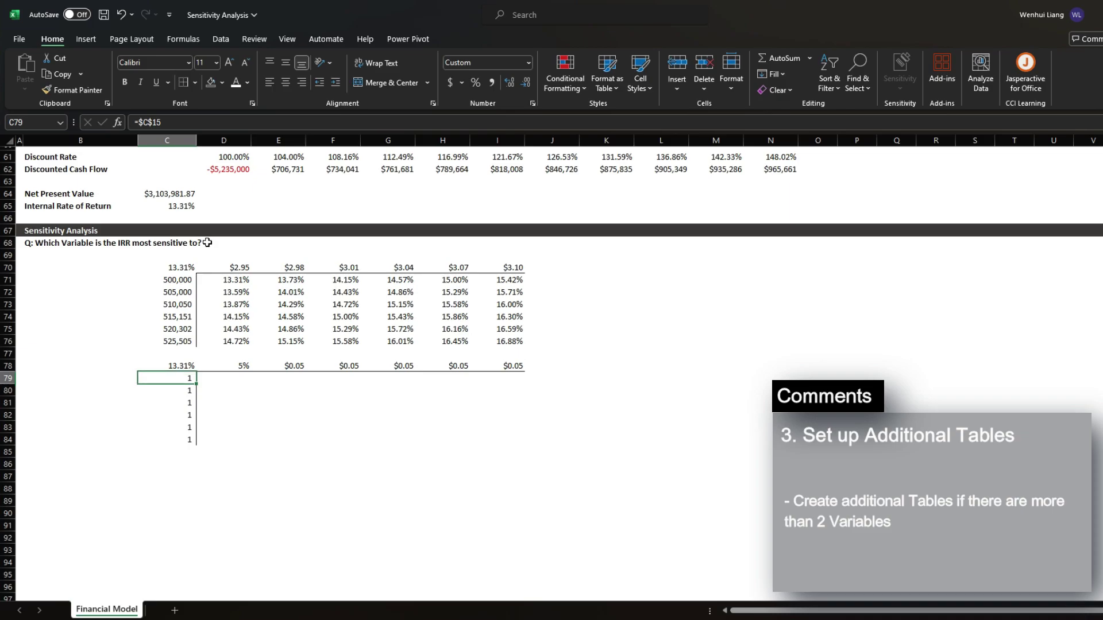
key(Left)
key(Right)
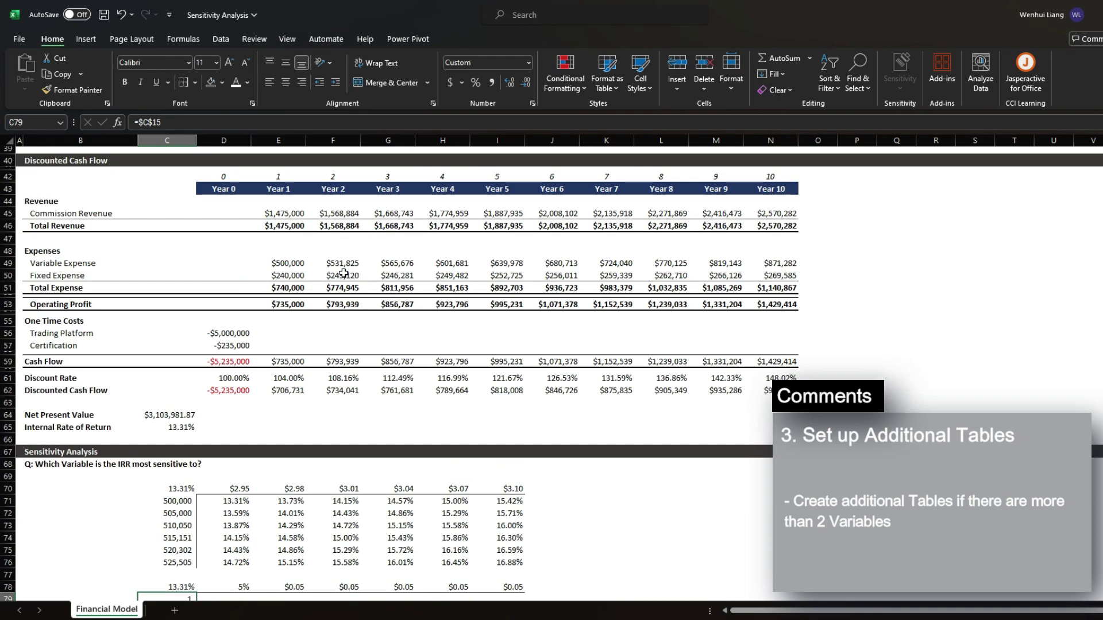
Copy only the percentage formatting of D78 across the growth rate values through I78
scroll(177, 217, up, 13)
click(178, 247)
scroll(177, 239, down, 17)
click(236, 440)
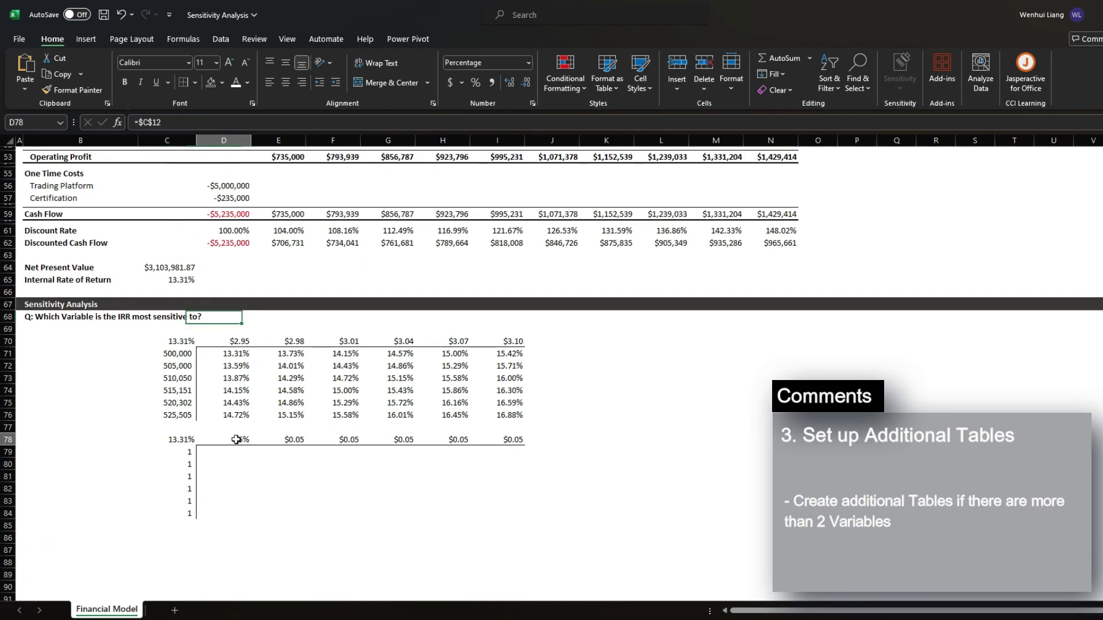
key(ctrl+c)
key(ctrl+shift+Right)
key(ctrl+alt+v)
key(t)
key(Return)
key(Down)
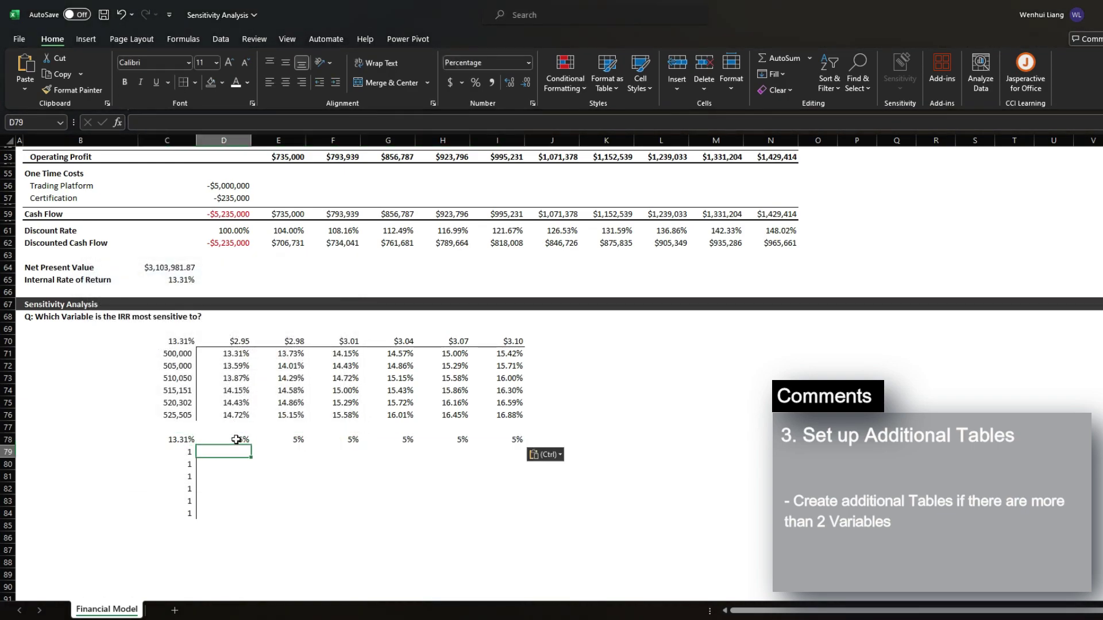
Create a data table over C79:I85 with growth rate C12 as the row input and trading cost C15 as the column input
key(Left)
key(Up)
key(shift+Right)
key(ctrl+shift+Right)
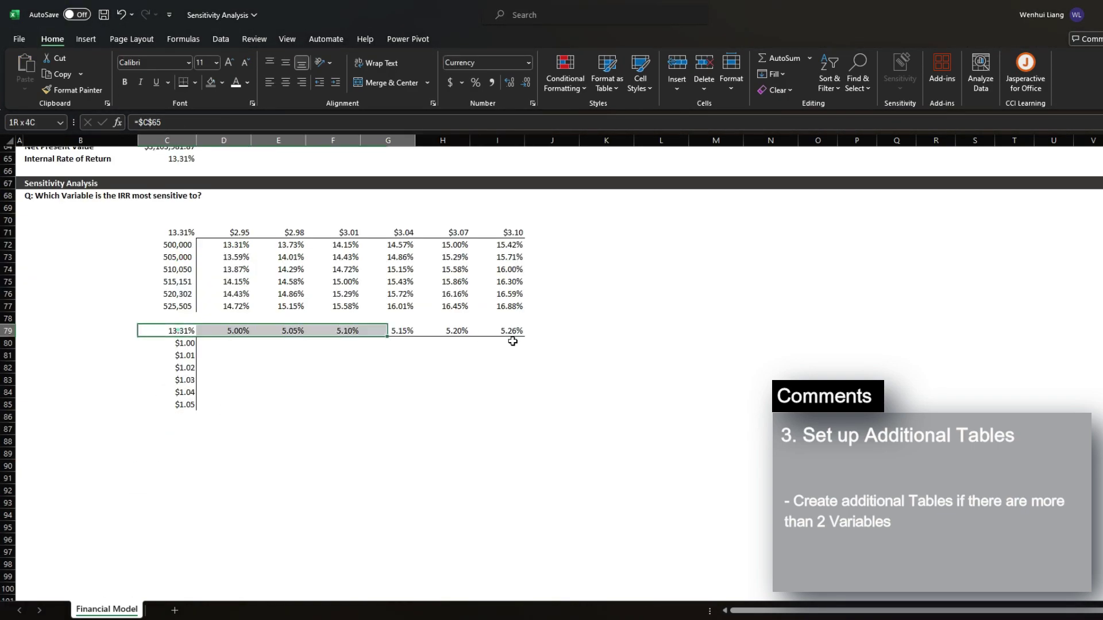
drag(512, 342, 505, 407)
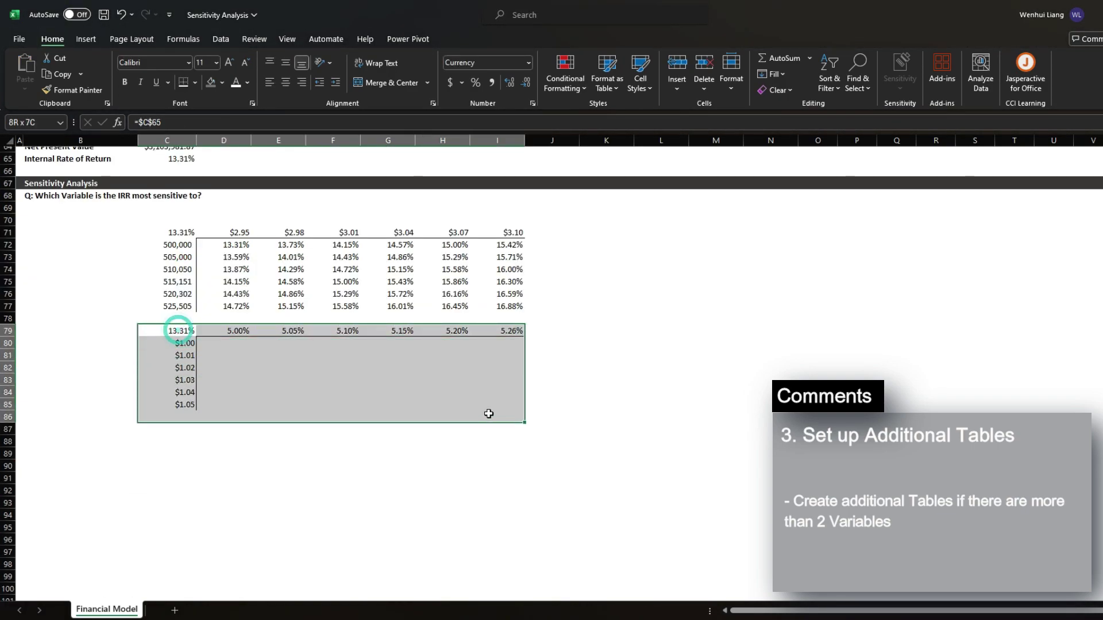
click(222, 39)
click(890, 80)
click(912, 142)
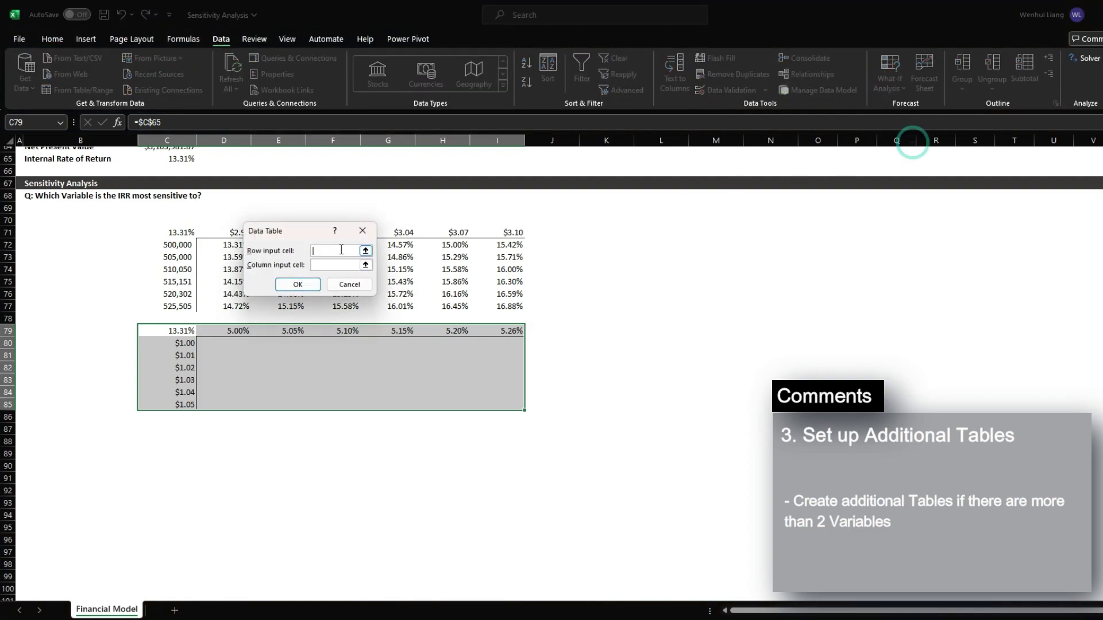
scroll(339, 204, up, 20)
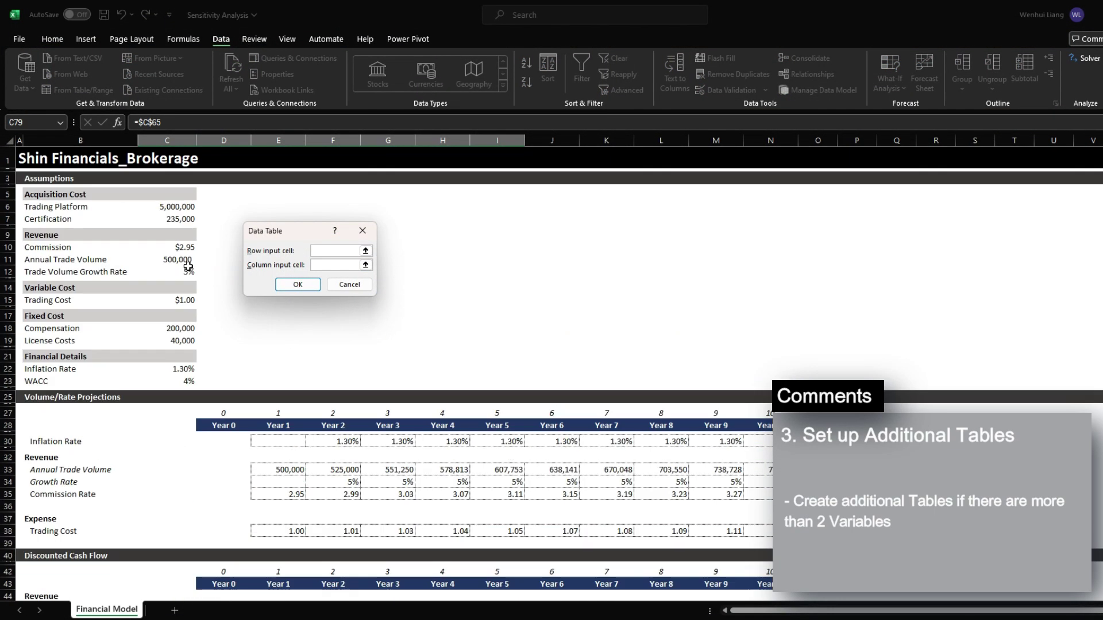
click(188, 268)
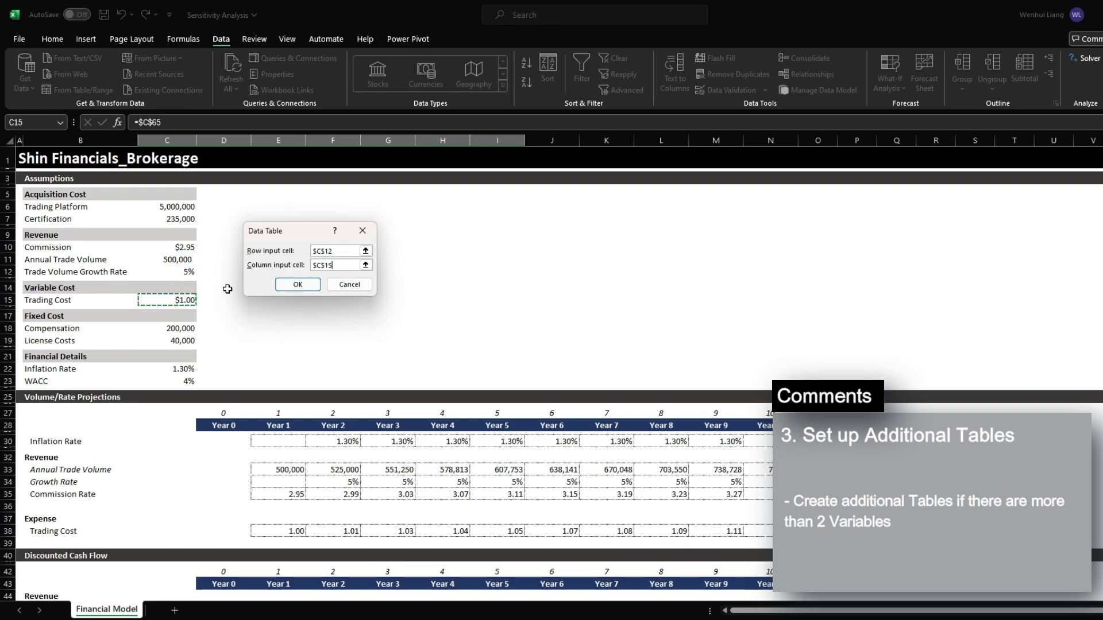
click(298, 284)
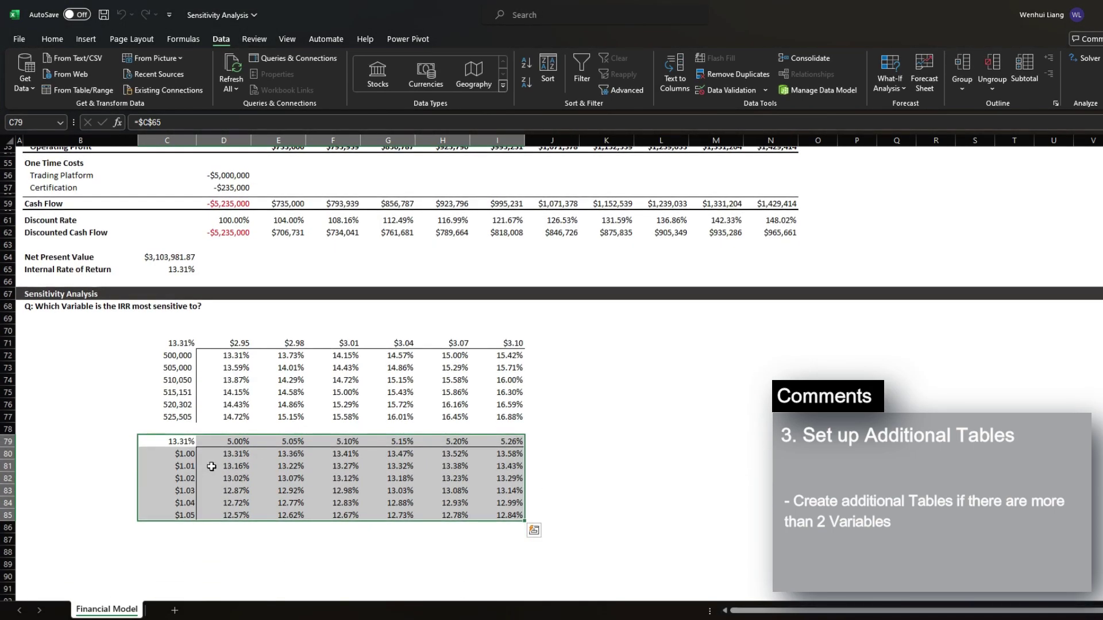
drag(227, 454, 508, 529)
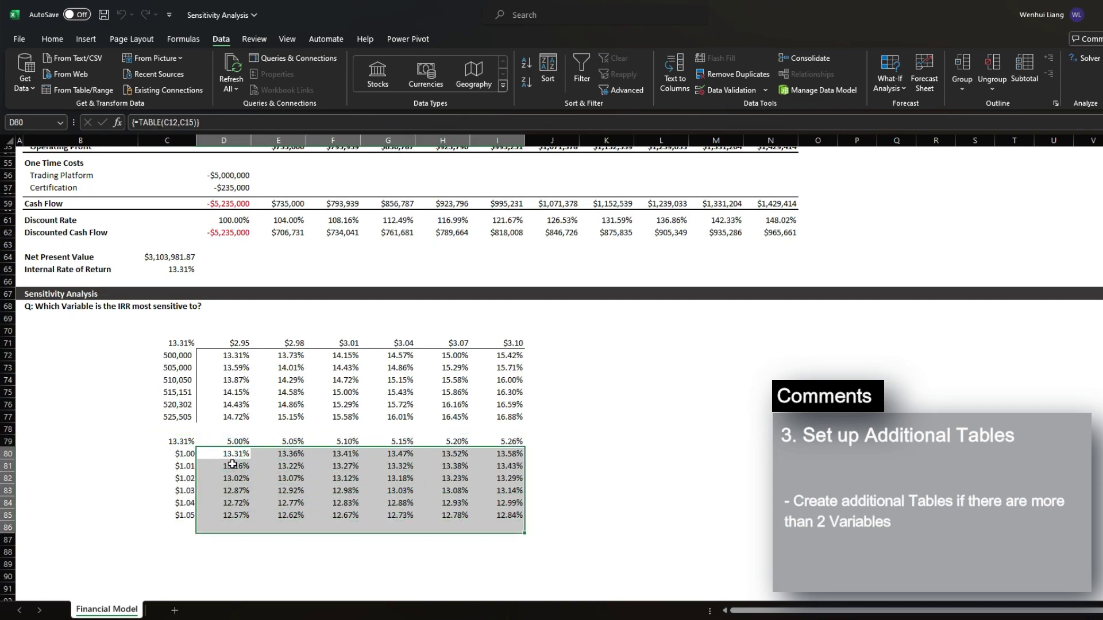
click(180, 441)
drag(234, 456, 506, 514)
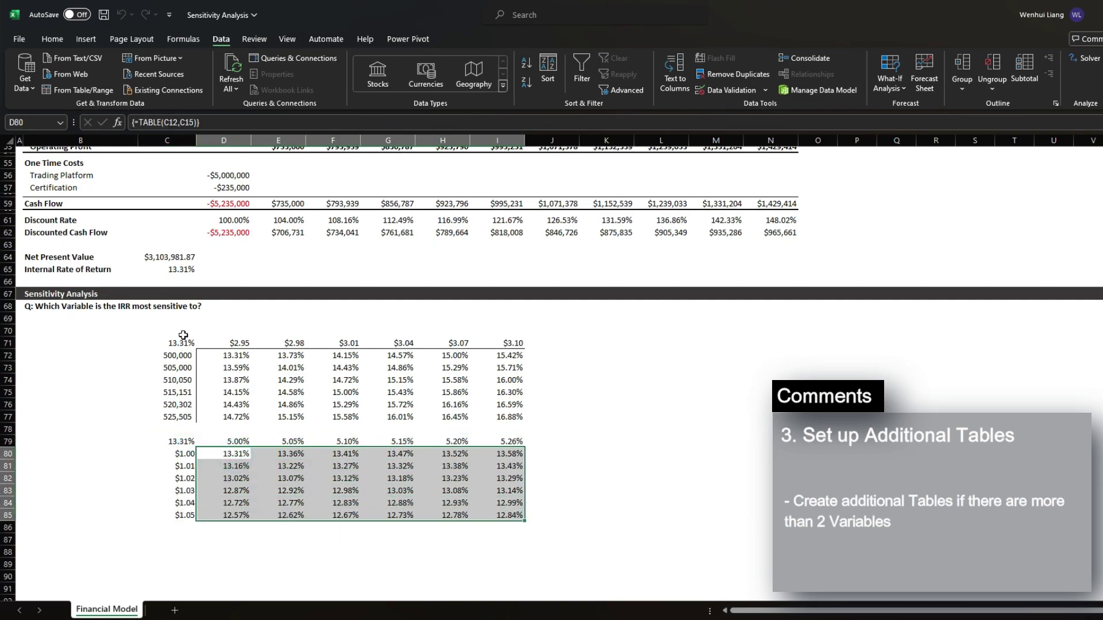
click(57, 309)
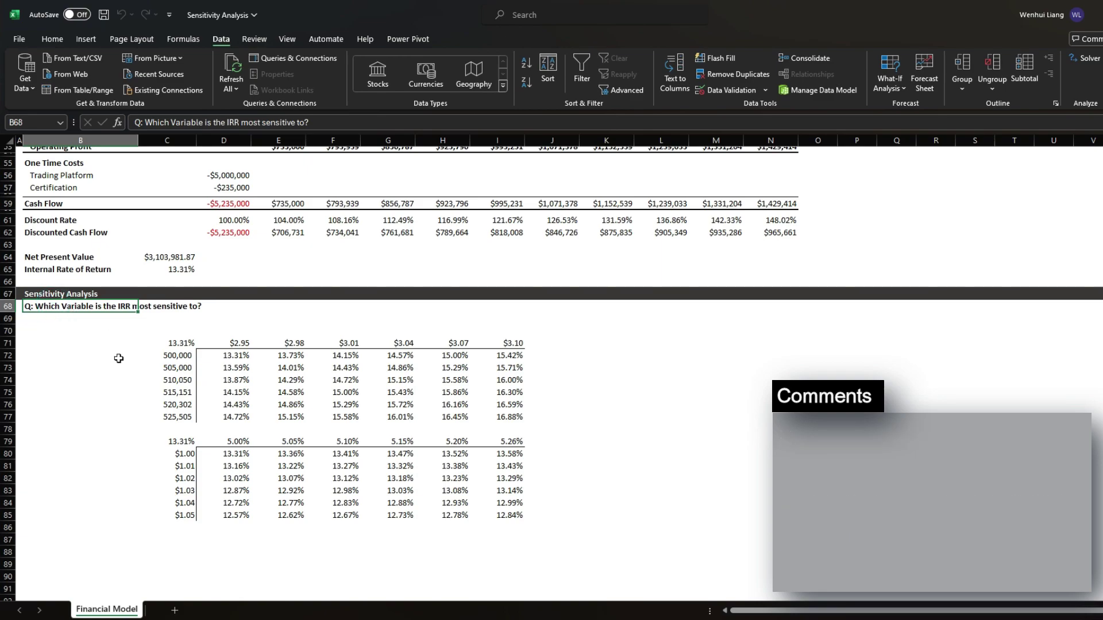
Insert 15 blank rows above the first sensitivity table, starting at row 71
click(180, 341)
key(shift+Down)
key(shift+Down)
key(shift+Down)
key(shift+Down)
key(shift+Down)
key(shift+Down)
key(shift+Down)
key(shift+Down)
key(shift+Down)
key(shift+Down)
key(shift+Down)
key(shift+Down)
key(shift+Down)
key(shift+Down)
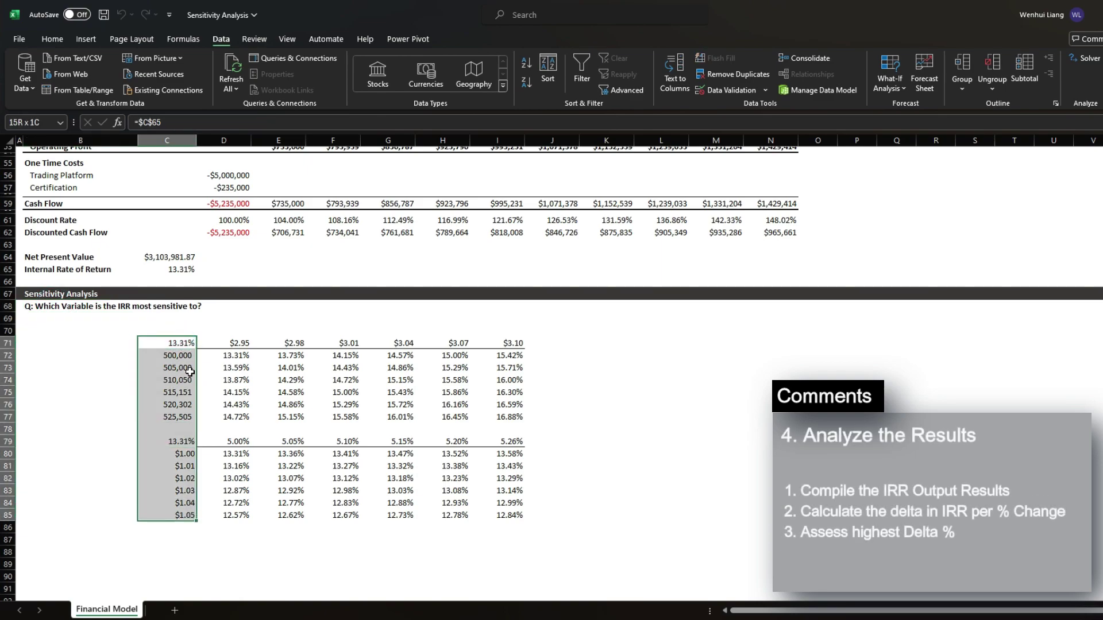
key(alt+h)
key(i)
key(r)
Enter the heading Variable in B70 under the sensitivity question
key(Left)
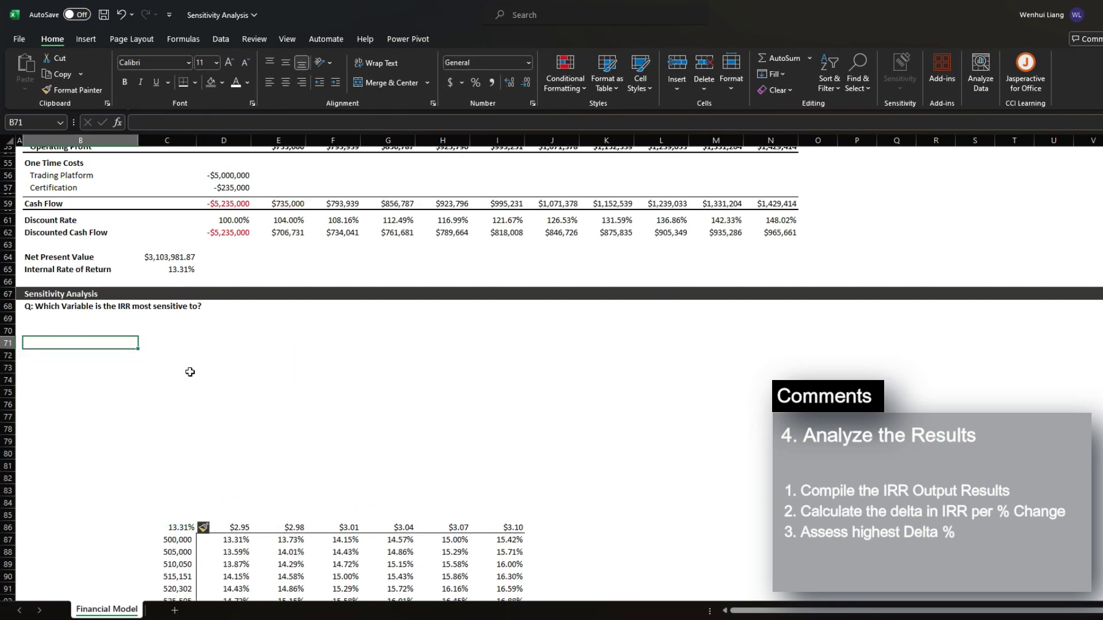
key(Up)
text(Variab)
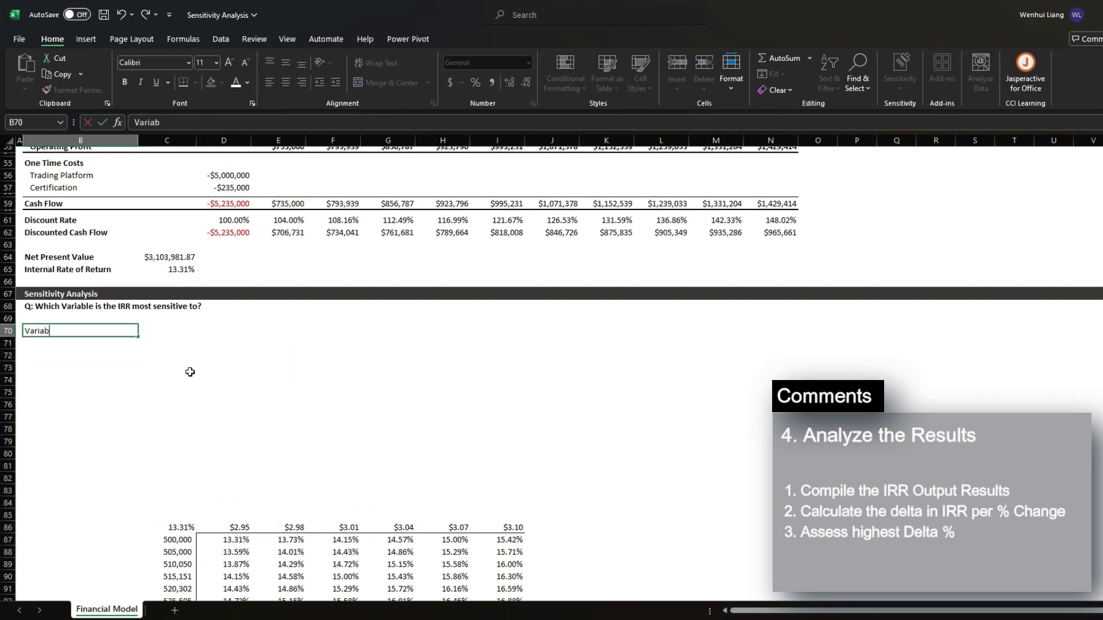
text(le)
key(Return)
Copy the Commission, Annual Trade Volume, Trade Volume Growth Rate and Trading Cost labels from the assumptions into B71:B74 as values only
scroll(190, 372, up, 18)
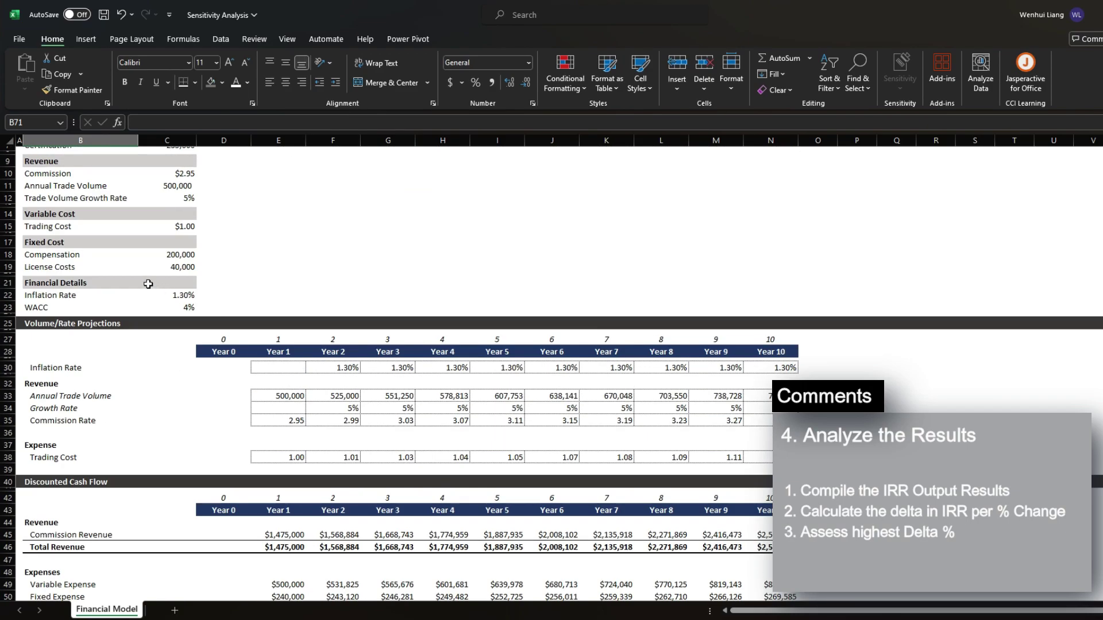
drag(47, 247, 68, 271)
ctrl+click(62, 299)
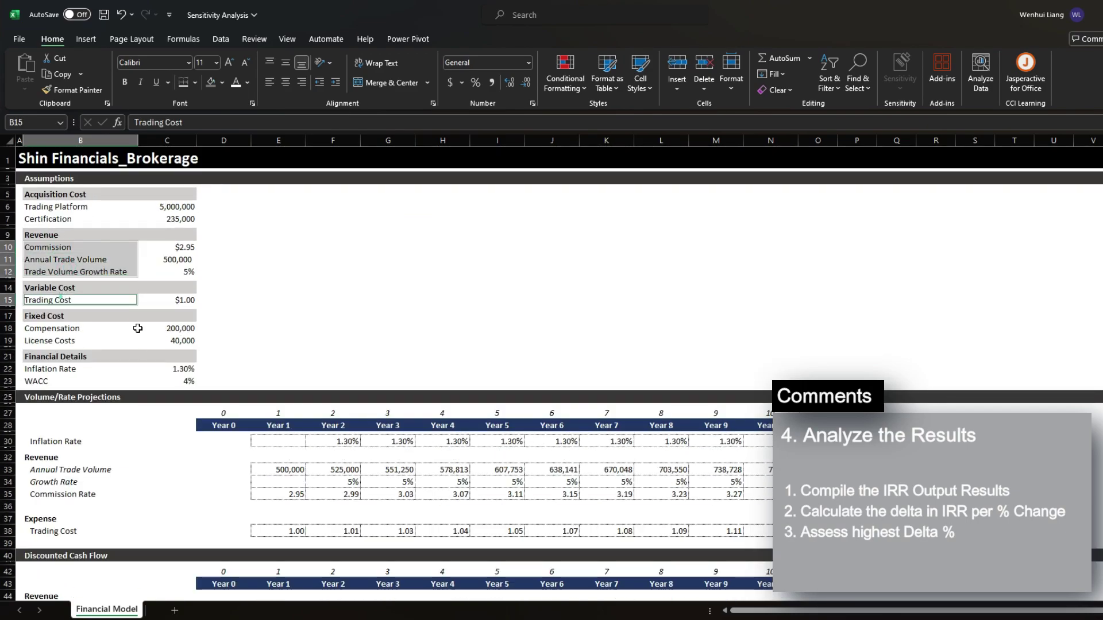
key(ctrl+c)
scroll(91, 345, down, 16)
click(59, 378)
key(ctrl+alt+v)
key(v)
key(Return)
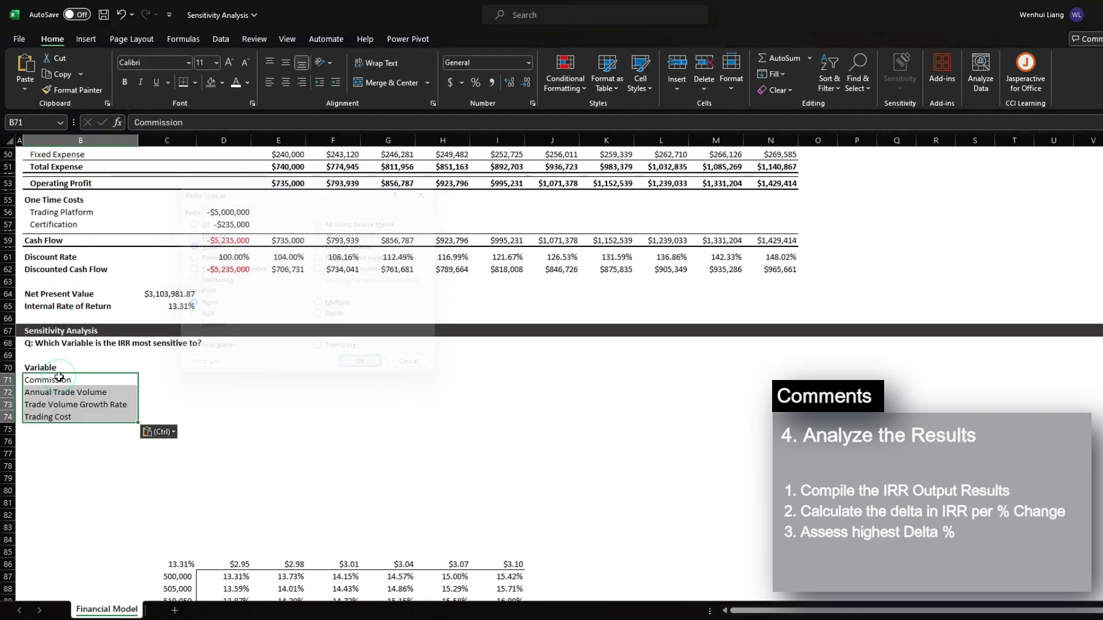
Enter 1% in D70 and fill the formula =D70+1% across E70:H70
key(Up)
key(Right)
key(Right)
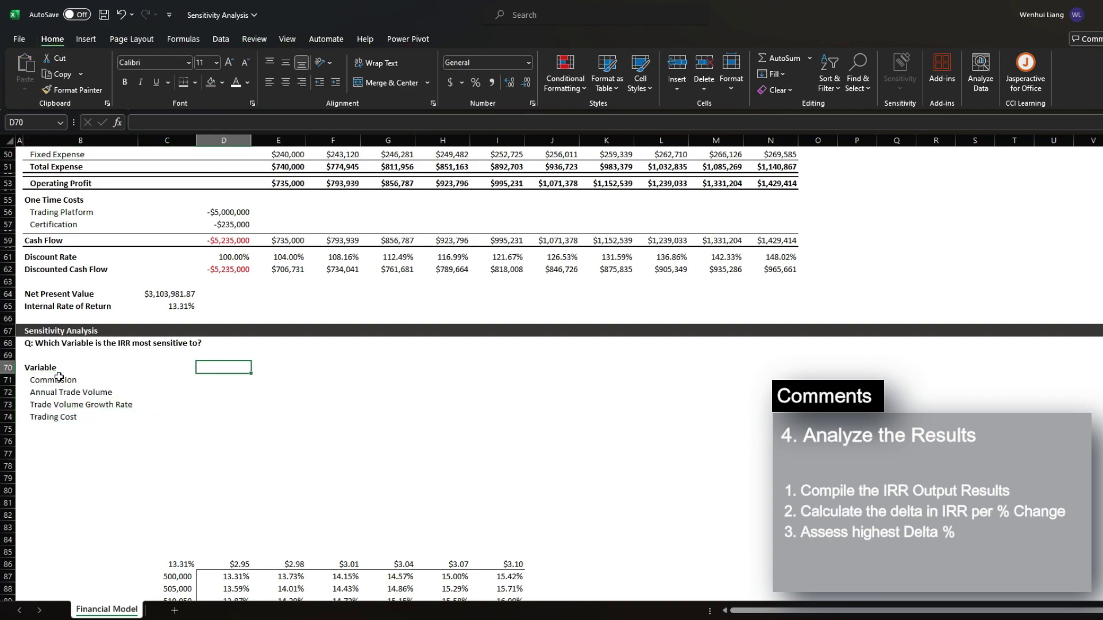
text(1%)
key(Tab)
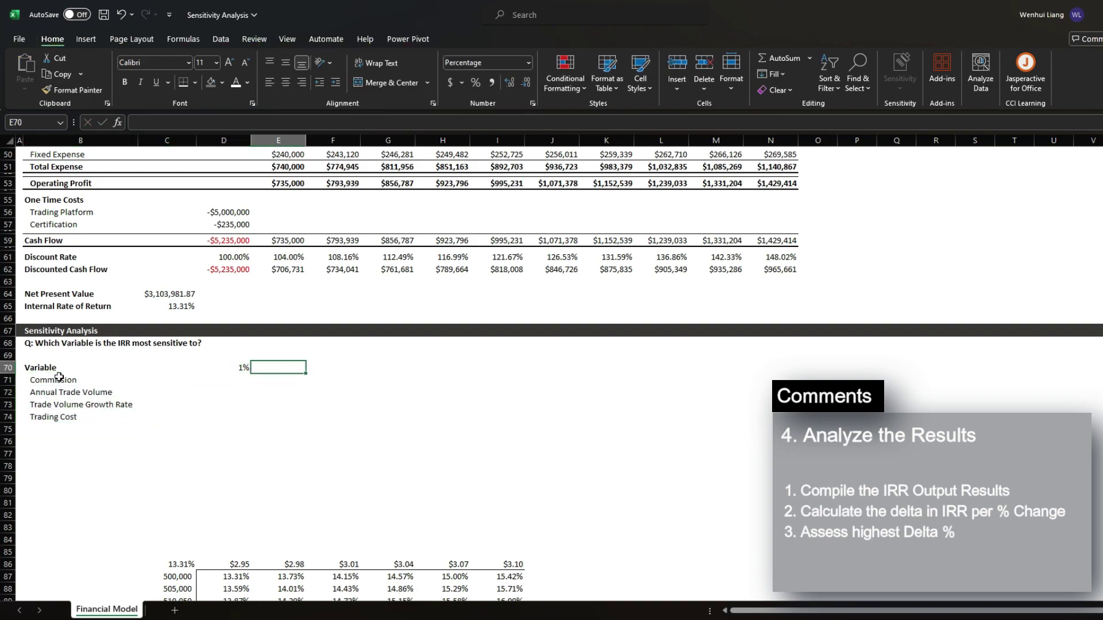
text(=)
key(Left)
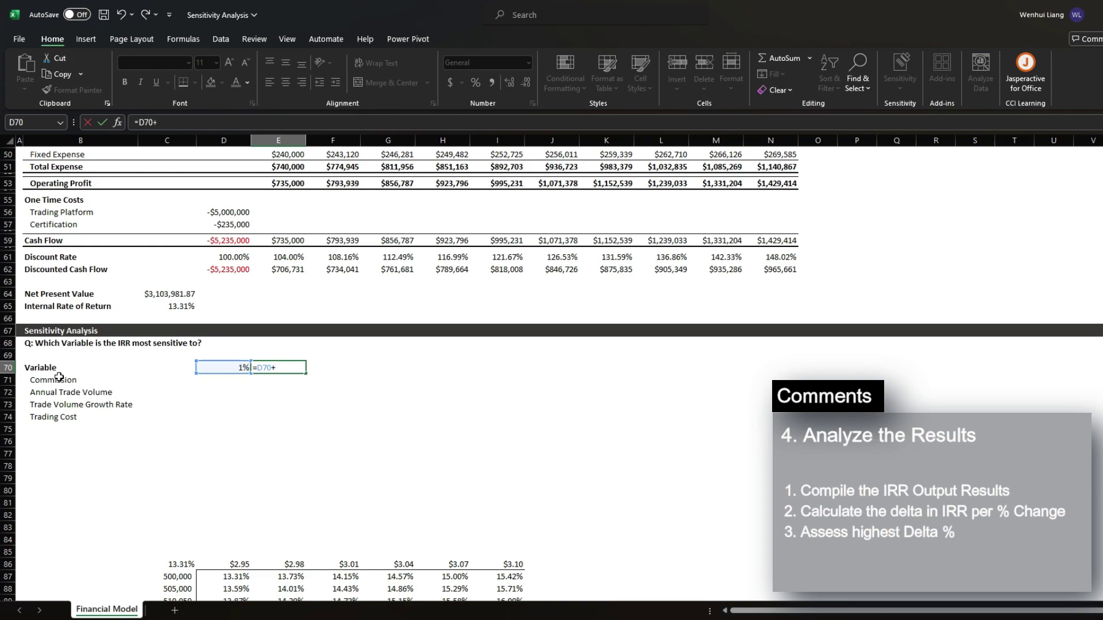
key(Return)
key(Up)
key(shift+Right)
key(shift+Right)
key(shift+Right)
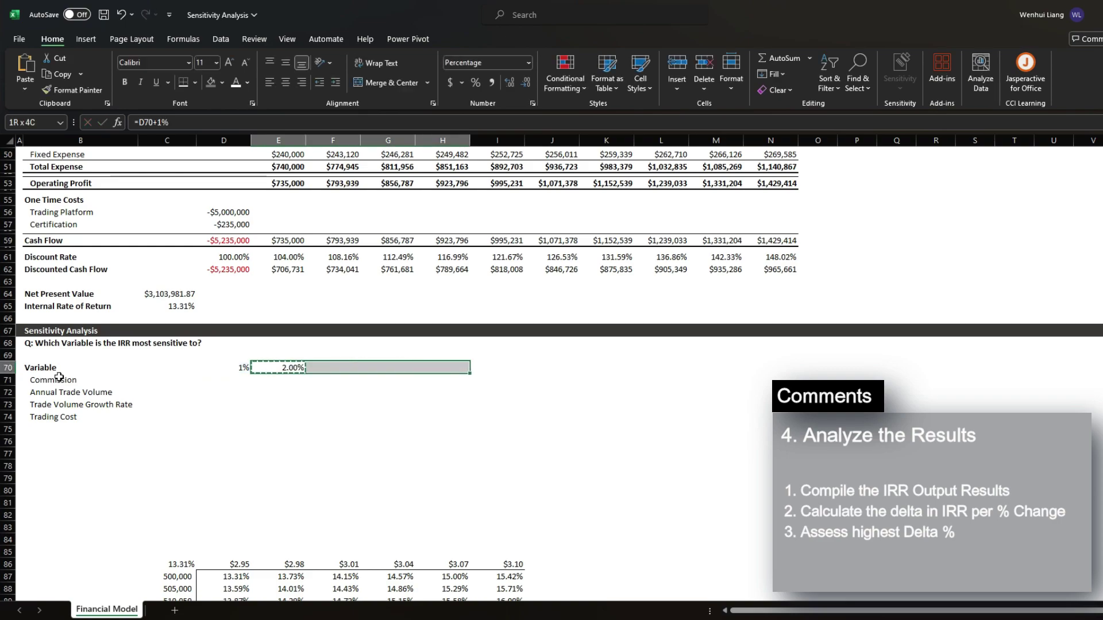
key(ctrl+r)
Copy only the formatting of D70 across the percentage headings through H70 and centre them
key(Left)
key(ctrl+shift+Right)
key(Left)
key(Right)
key(ctrl+c)
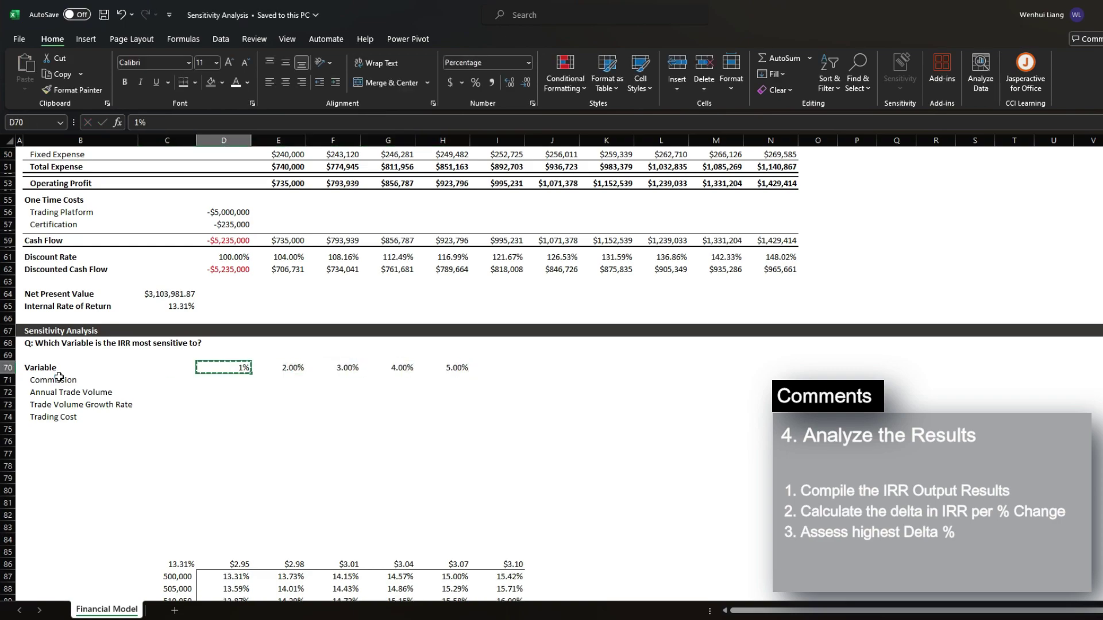
key(ctrl+shift+Right)
key(ctrl+alt+v)
key(t)
key(Return)
key(Escape)
key(alt+h)
key(a)
key(c)
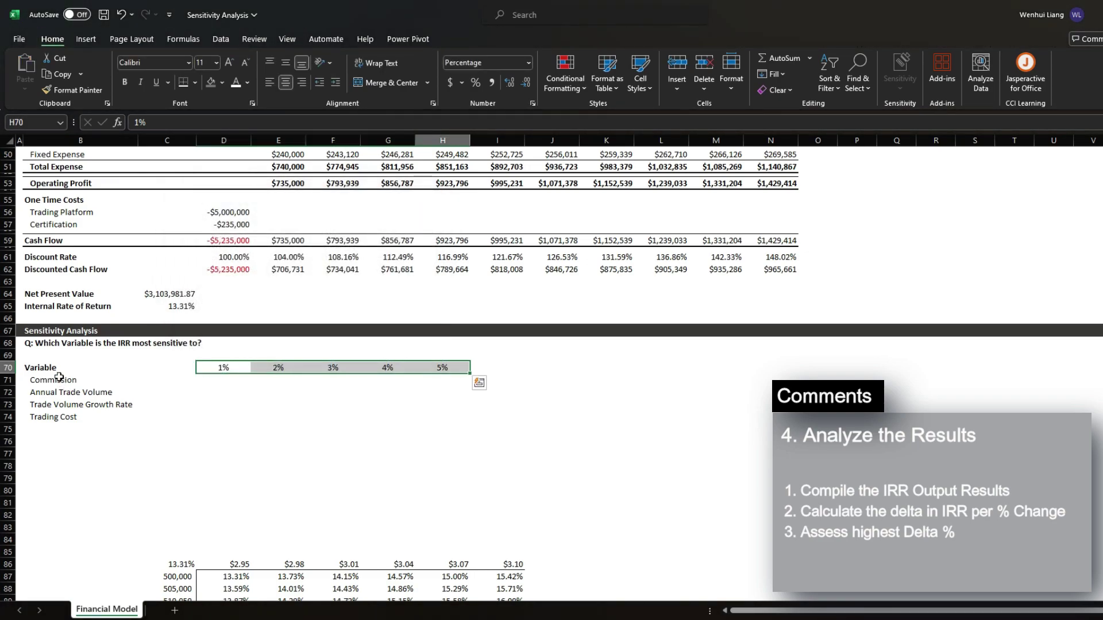
Add a centred, bold Average heading in I70 and make the percentage headings in D70:H70 bold
key(ctrl+Right)
key(Right)
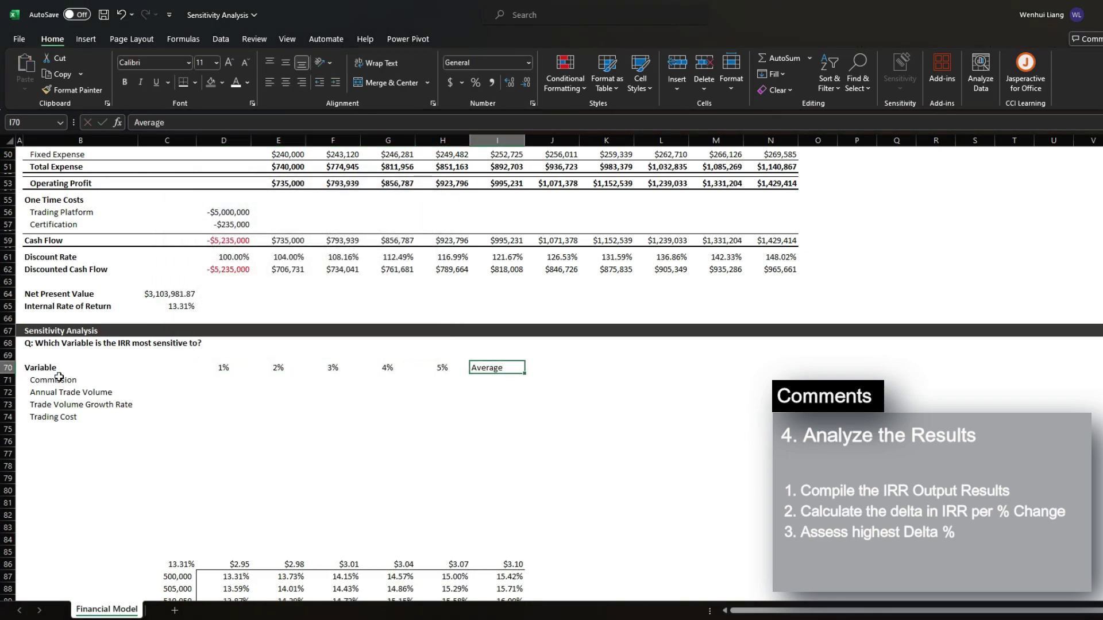
key(ctrl+b)
key(Left)
key(ctrl+Left)
key(Left)
key(Right)
key(ctrl+s)
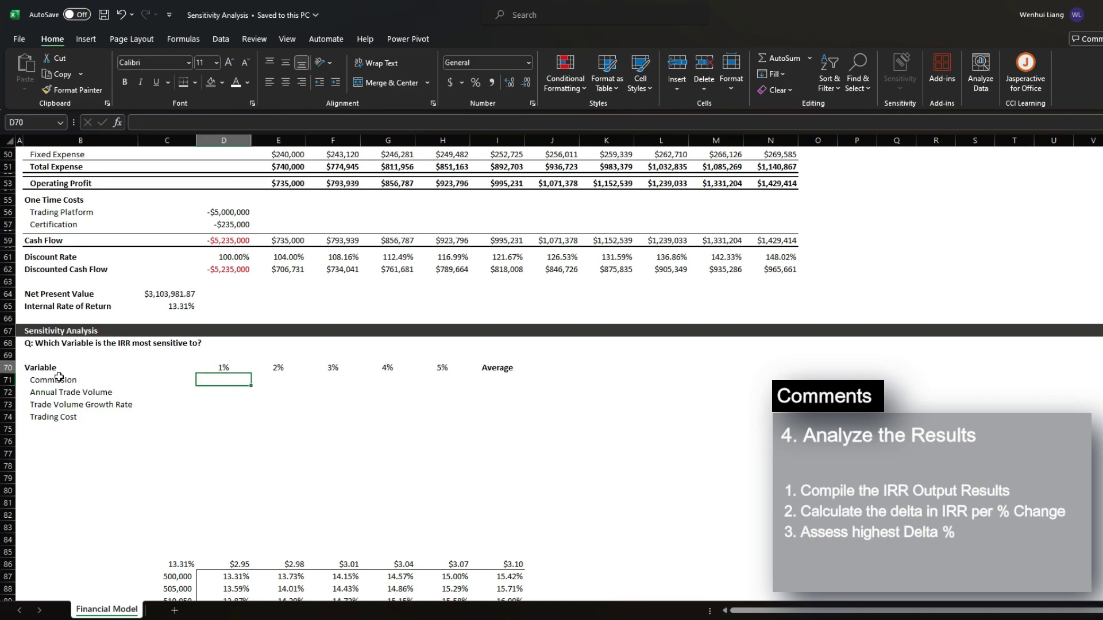
key(ctrl+shift+Right)
key(ctrl+b)
Apply all borders to the empty result cells D71:I74
key(Left)
key(Down)
key(Right)
key(shift+Right)
key(shift+Right)
key(shift+Right)
key(shift+Right)
key(shift+Right)
key(shift+Down)
key(shift+Down)
key(shift+Down)
key(alt+h)
key(b)
key(a)
Insert a blank row above the Variable heading row
key(ctrl+Left)
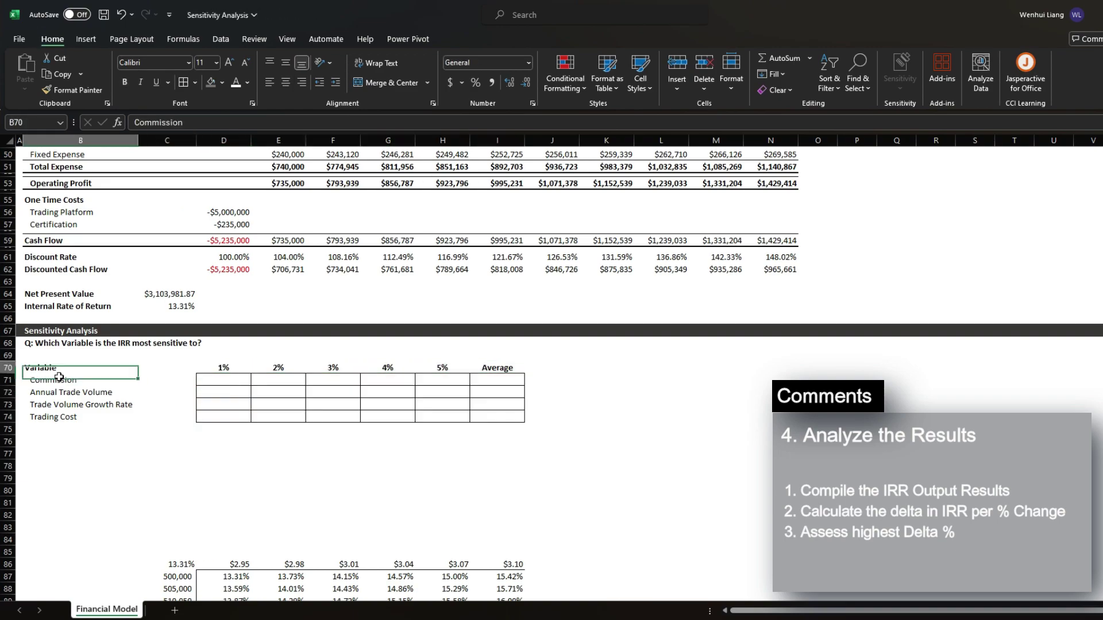
key(Up)
key(alt+h)
key(i)
key(r)
Fill B70:J70 with dark grey as a title bar above the summary table
key(shift+Right)
key(shift+Right)
key(shift+Right)
key(shift+Right)
key(shift+Right)
key(shift+Right)
key(shift+Right)
key(shift+Right)
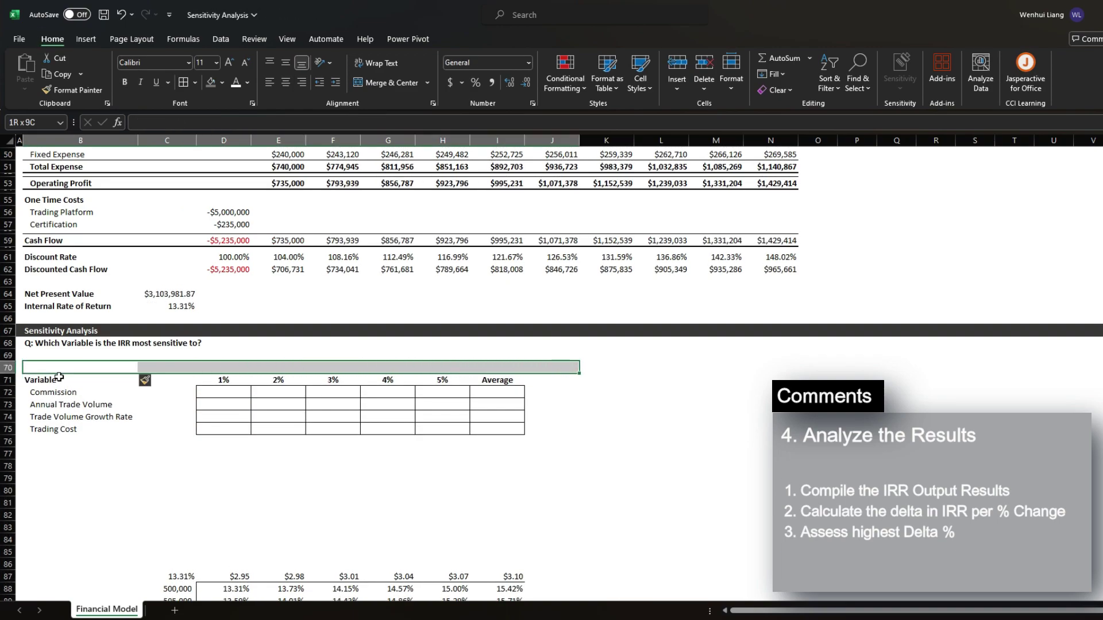
key(alt)
key(h)
key(h)
key(Down)
key(Down)
key(Down)
key(Right)
key(Right)
key(Return)
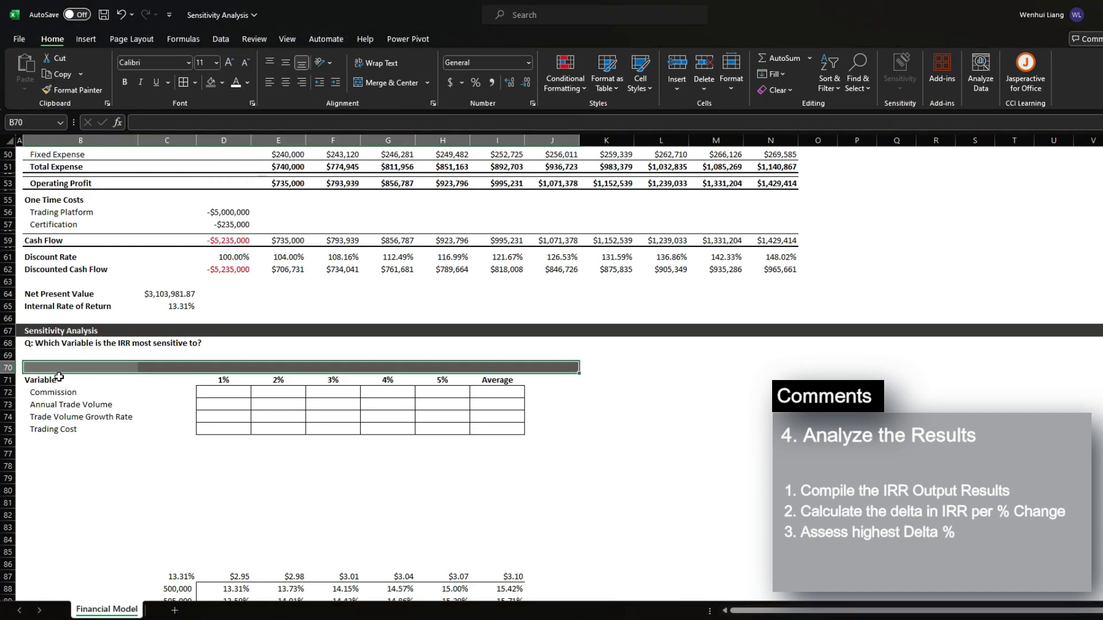
Title the grey bar Output in B70 with bold white text
key(alt+h)
key(f)
key(c)
key(Down)
key(Return)
text(Output)
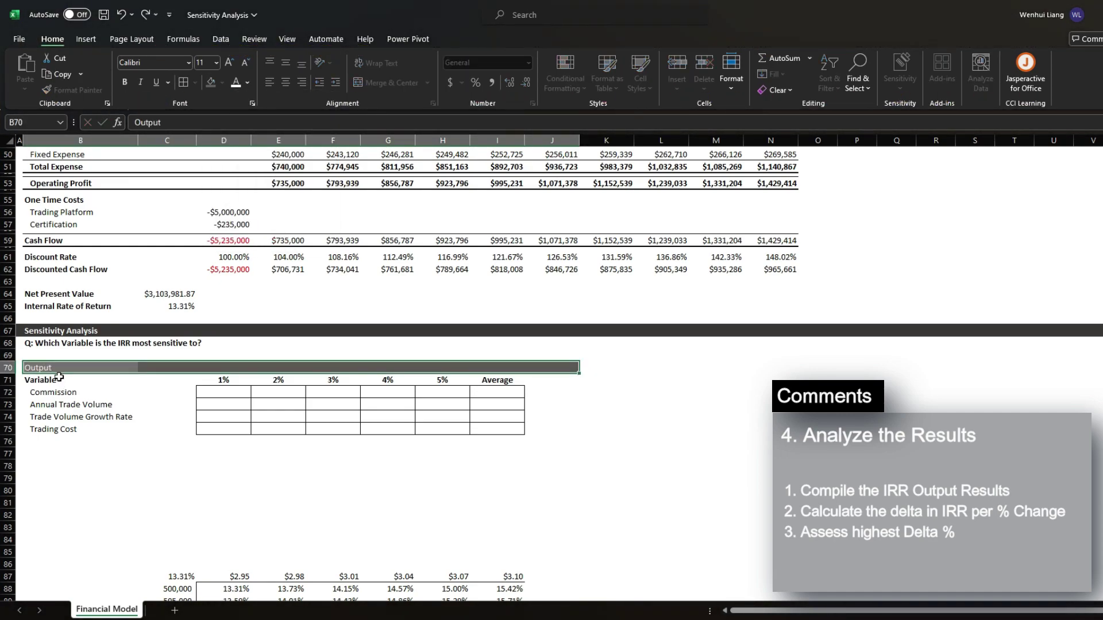
key(Return)
key(Left)
key(ctrl+b)
key(Right)
key(Down)
key(Right)
key(Down)
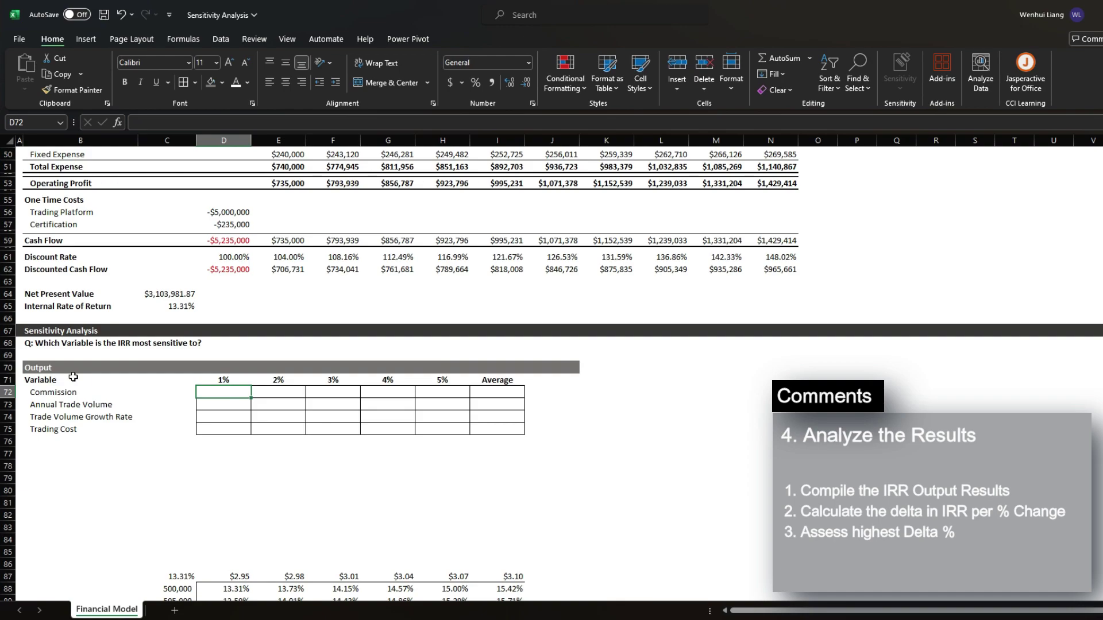
Add a 0% heading in C71 with the same formatting as the 1% heading beside it
scroll(322, 386, down, 5)
drag(239, 442, 478, 511)
click(178, 241)
drag(53, 234, 57, 281)
click(228, 230)
key(ctrl+c)
key(Left)
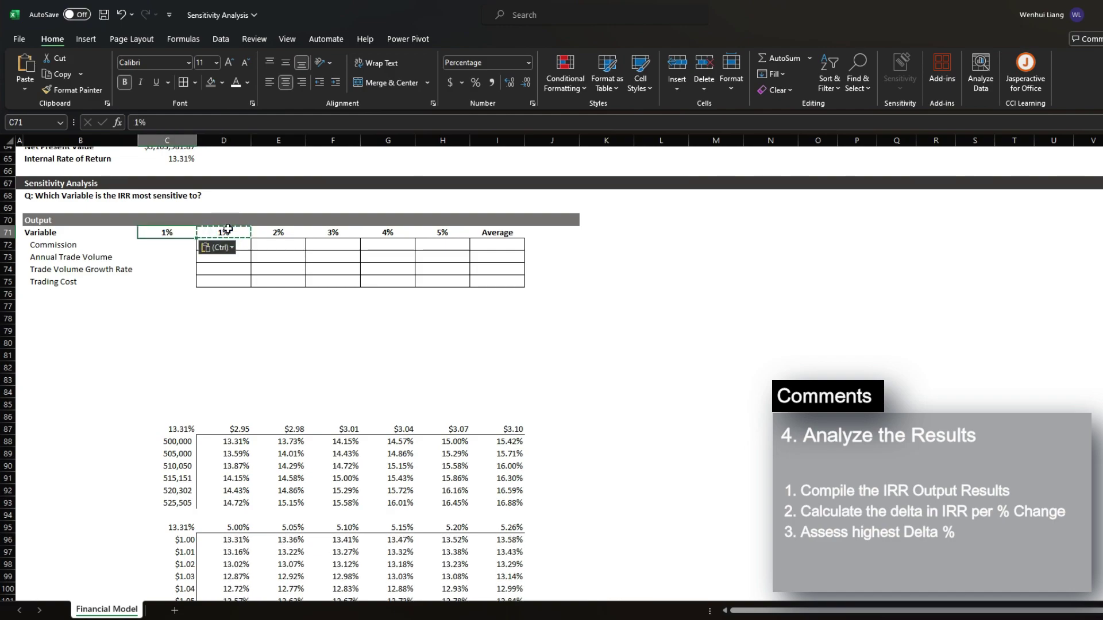
text(0%)
key(Return)
Copy the bordered cells D72:D75 into C72:C75 under the 0% heading and save the workbook
key(Right)
key(shift+Down)
key(shift+Down)
key(shift+Down)
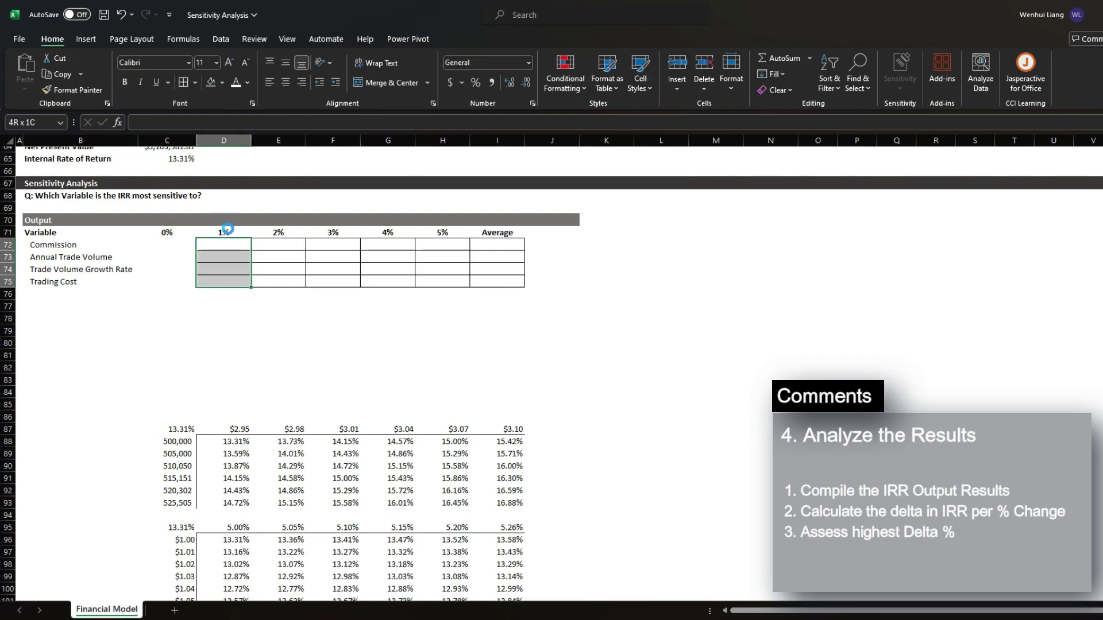
key(ctrl+c)
key(Left)
key(ctrl+v)
key(ctrl+s)
Copy the IRR results D88:I88 into the Commission row from C72 as values only
drag(242, 438, 510, 441)
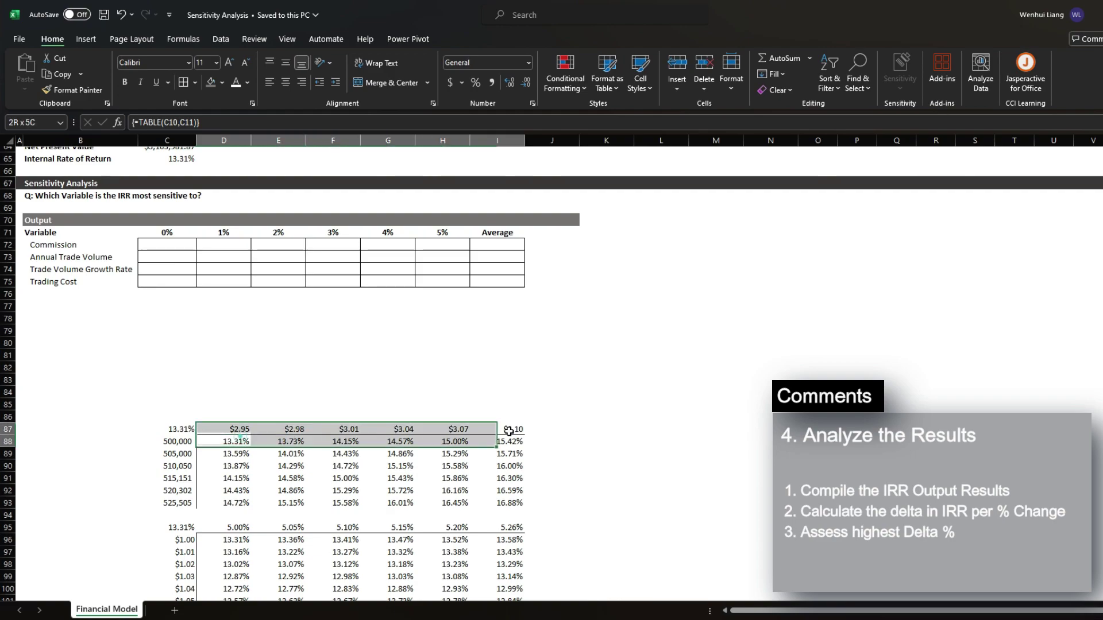
key(ctrl+c)
click(180, 243)
key(ctrl+alt+v)
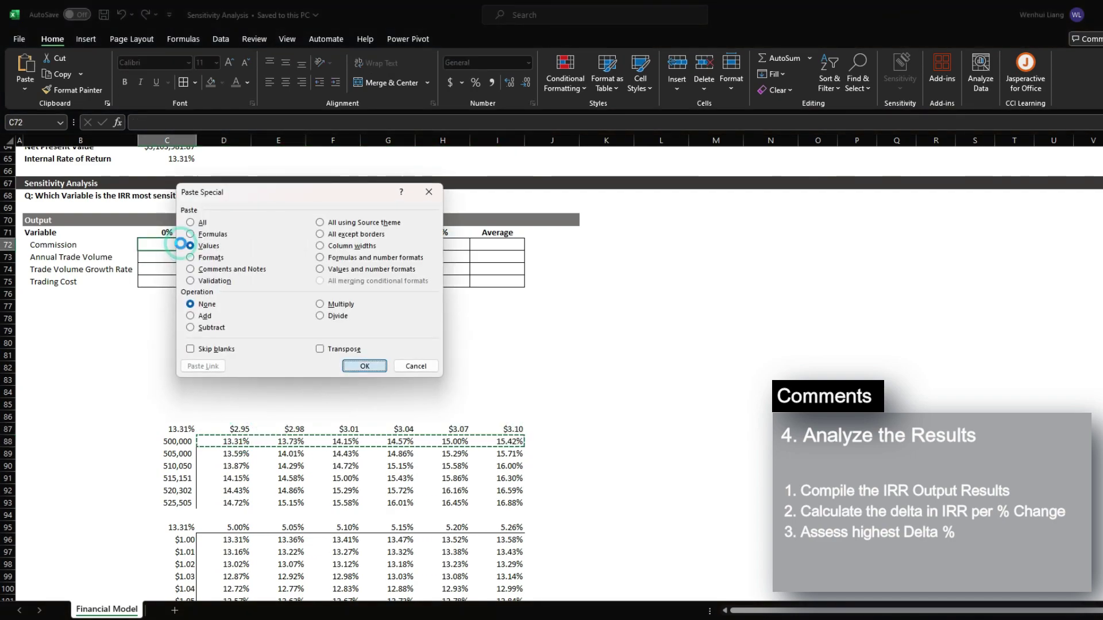
key(v)
key(Return)
key(Down)
Copy the IRR results D88:D93 into the Annual Trade Volume row from C73 as transposed values
drag(227, 441, 229, 502)
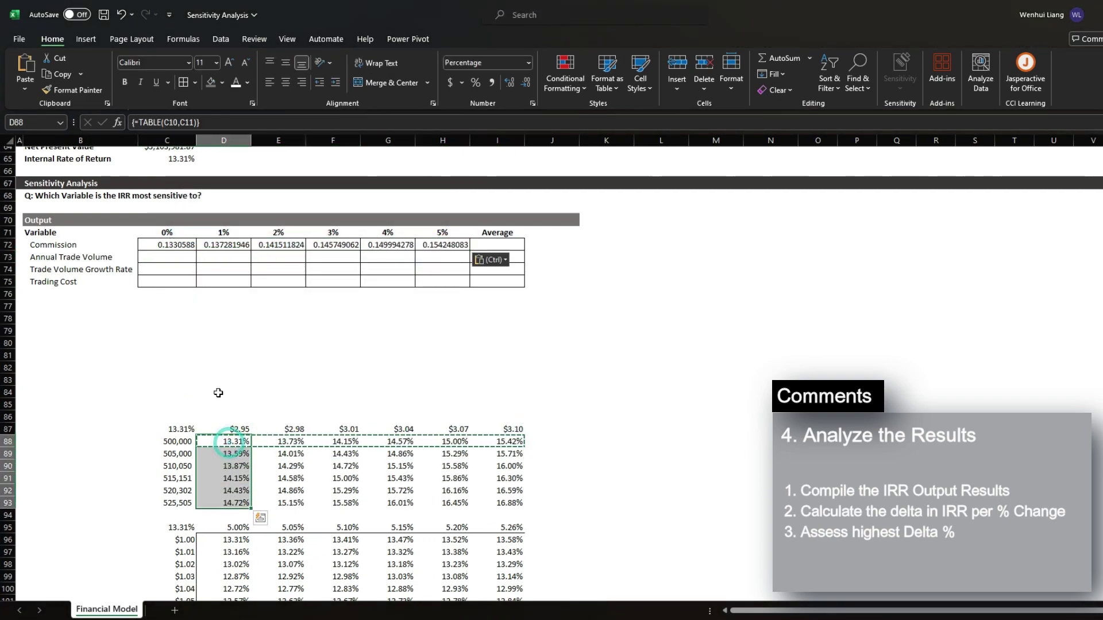
key(ctrl+c)
click(157, 258)
key(ctrl+alt+v)
key(e)
key(Return)
key(Down)
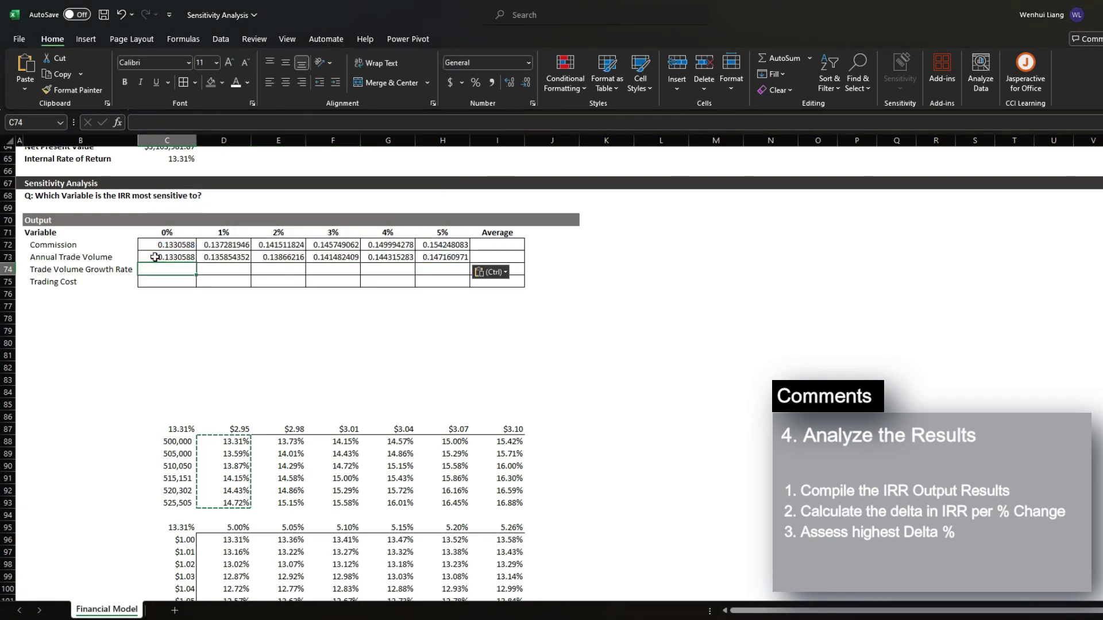
key(Escape)
Link the Trade Volume Growth Rate row to the second table's IRR results with the formula =D96:I96 in C74
text(=)
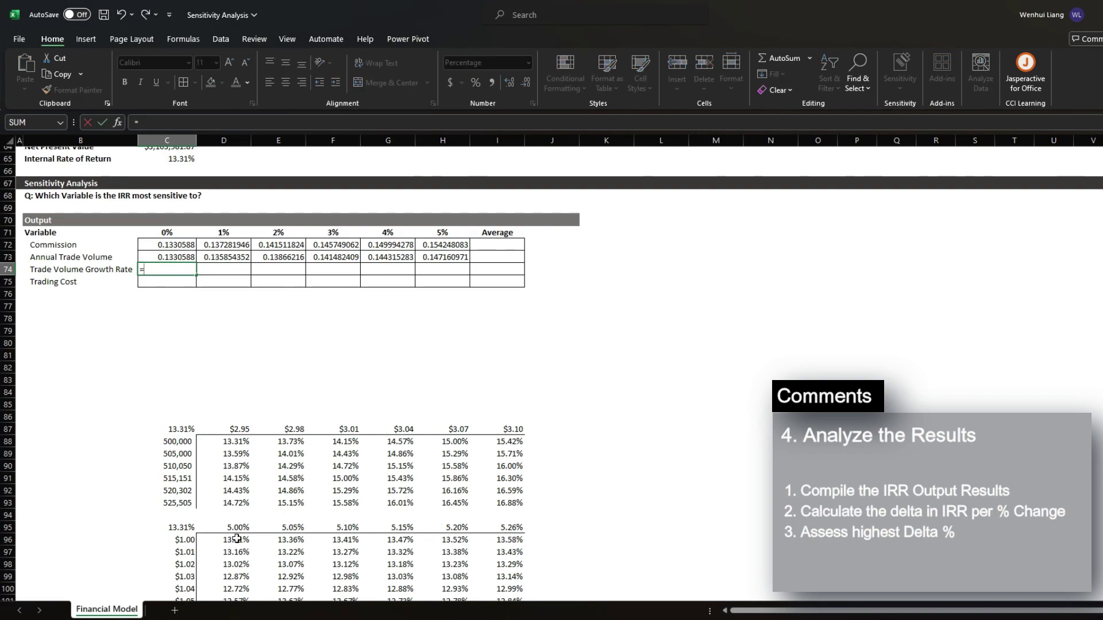
drag(236, 540, 509, 540)
key(Return)
Link the Trading Cost row to the second table's first IRR column with =TRANSPOSE(D96:D101) in C75
text(=)
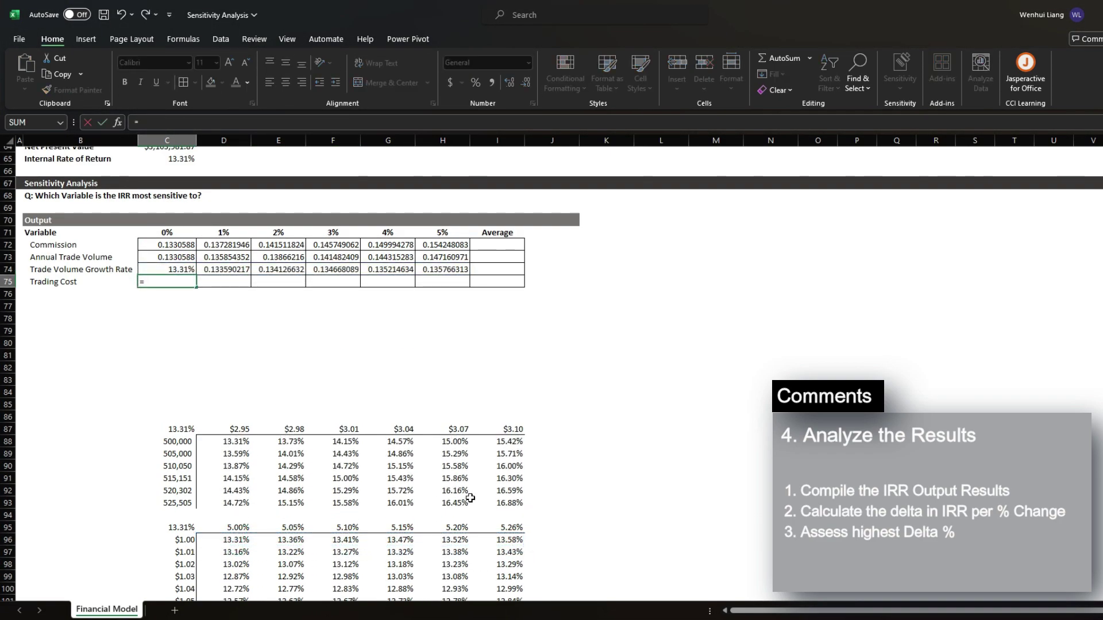
text(transpose()
key(Right)
key(ctrl+Down)
key(ctrl+Down)
key(Down)
key(Down)
key(Down)
key(ctrl+shift+Down)
key(Return)
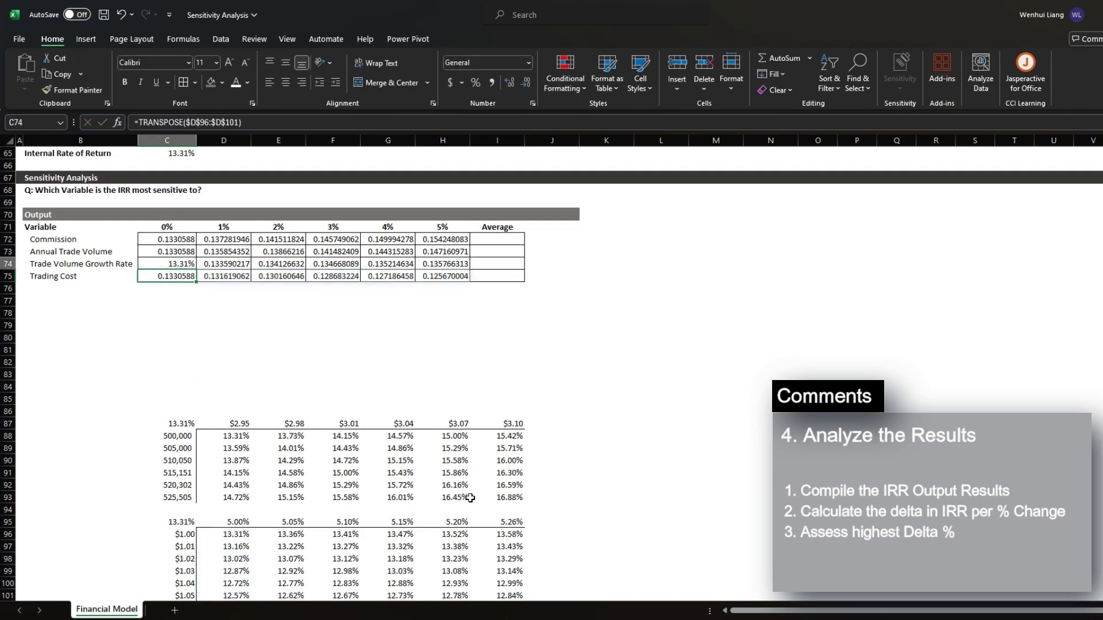
Format the Output table's IRR values in C72:H75 as percentages with two decimal places
key(Up)
key(Up)
key(Up)
key(Up)
key(ctrl+shift+Down)
key(ctrl+shift+Right)
key(ctrl+shift+5)
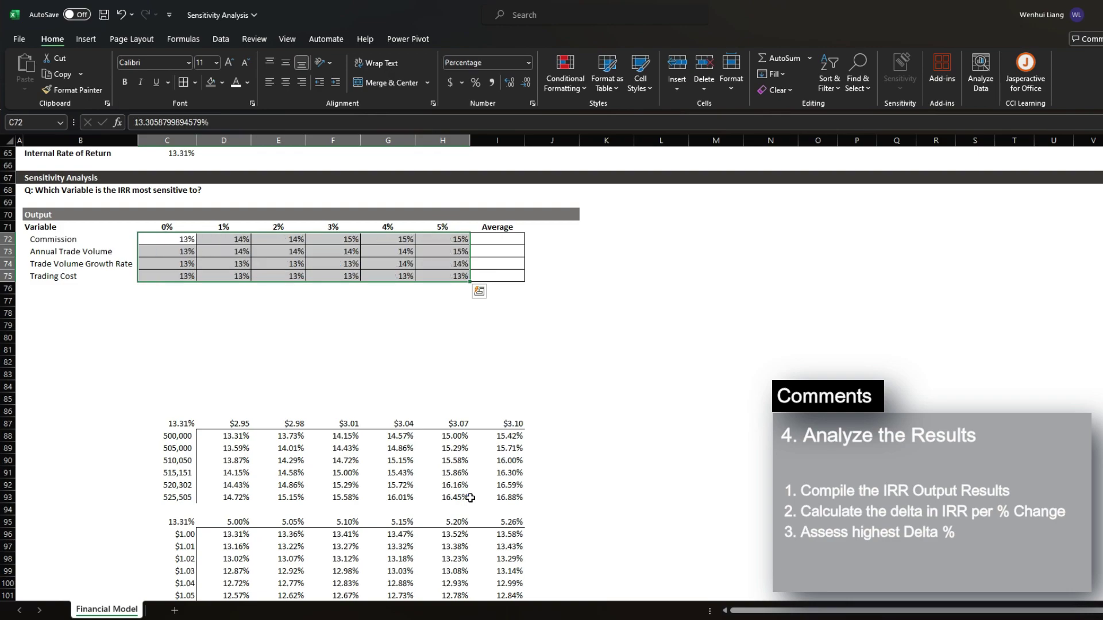
key(alt+h)
key(0)
key(alt+h)
key(0)
key(shift+BackSpace)
Enter =AVERAGE(D72:H72) in I72, copy it down through I75 for all four variables, and save the workbook
key(ctrl+Right)
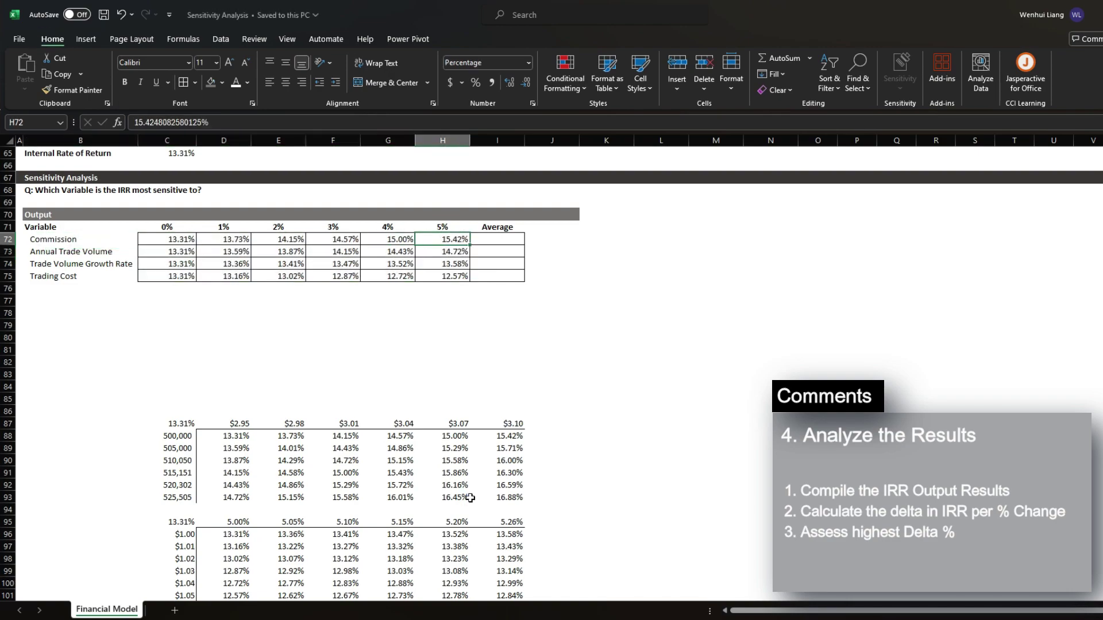
key(Right)
text(=average()
key(Left)
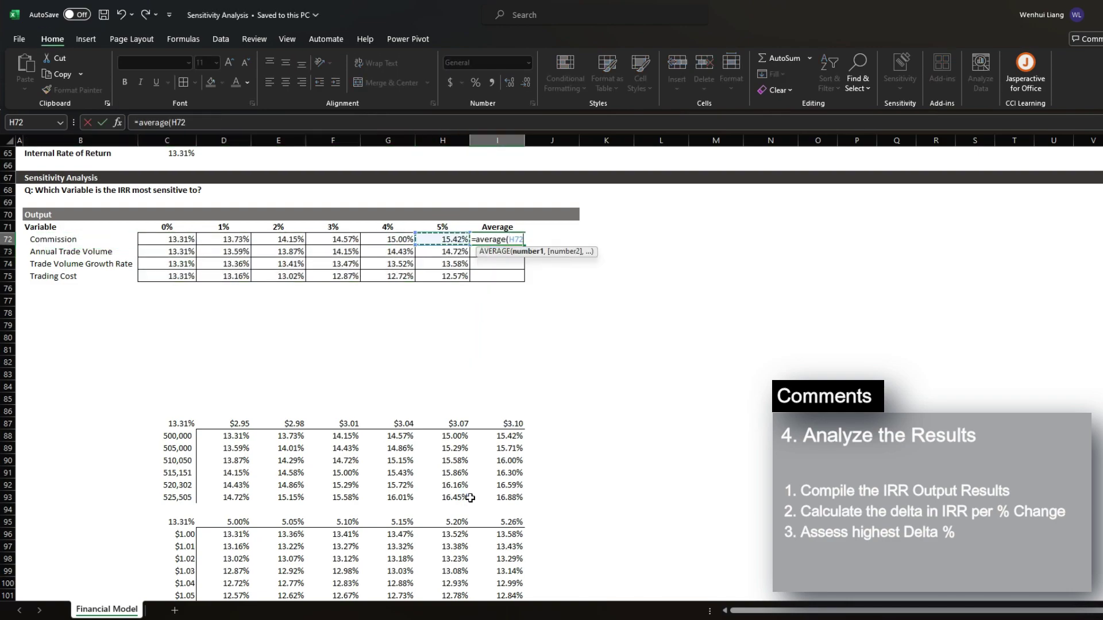
key(shift+Left)
key(shift+Left)
key(shift+Left)
key(shift+Left)
key(Return)
key(Up)
key(ctrl+c)
key(shift+Down)
key(shift+Down)
key(shift+Down)
key(ctrl+v)
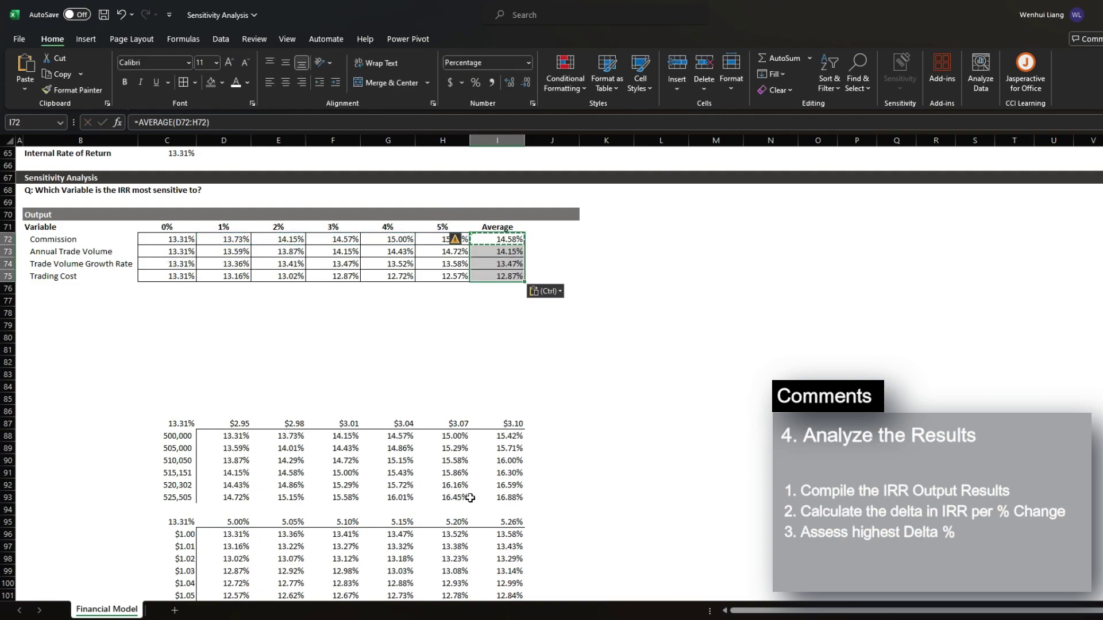
key(ctrl+s)
Copy the whole Output table, rows 70 to 75, and paste the duplicate starting at row 77
key(Home)
key(Up)
key(Up)
key(Right)
key(shift+space)
key(shift+Down)
key(shift+Down)
key(shift+Down)
key(shift+Down)
key(shift+Down)
key(ctrl+c)
key(ctrl+Down)
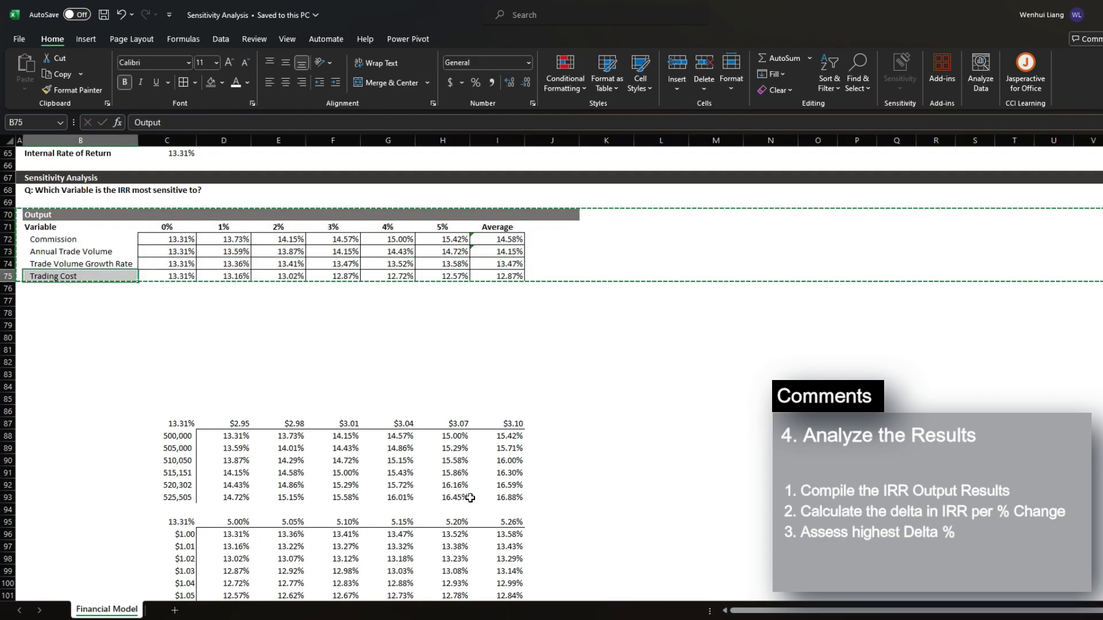
key(Down)
key(Down)
key(shift+space)
key(ctrl+v)
Retitle the duplicated table's heading in B77 as Sensitivity
key(Up)
key(Down)
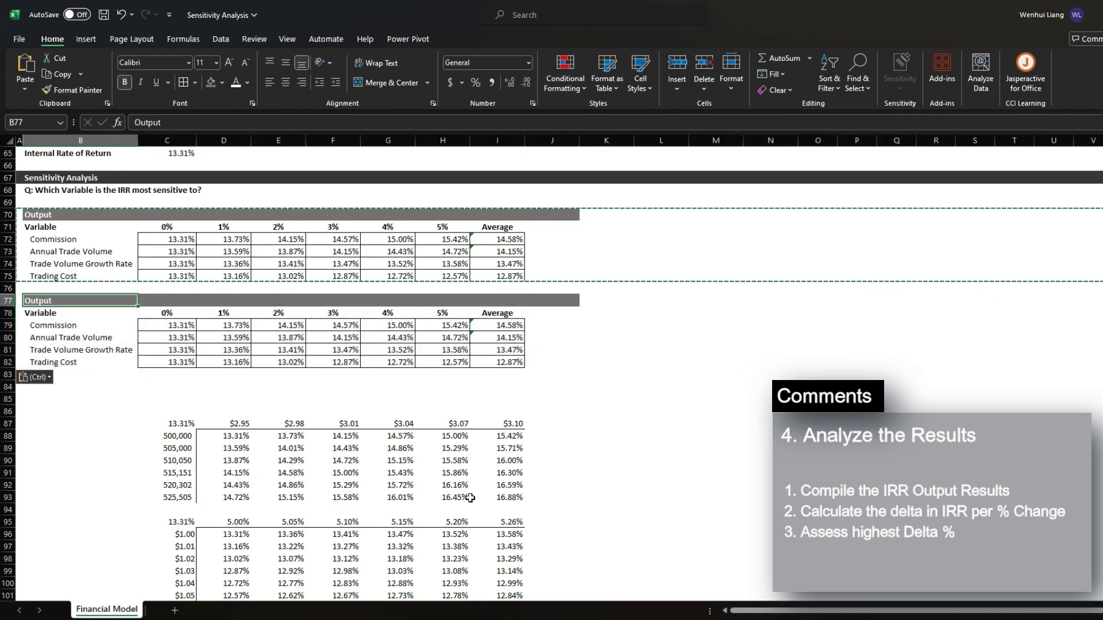
text(Sensitivity)
key(Return)
Clear the copied IRR values from C79:H82 in the Sensitivity table, keeping the Average column
key(Right)
key(Down)
key(ctrl+shift+Down)
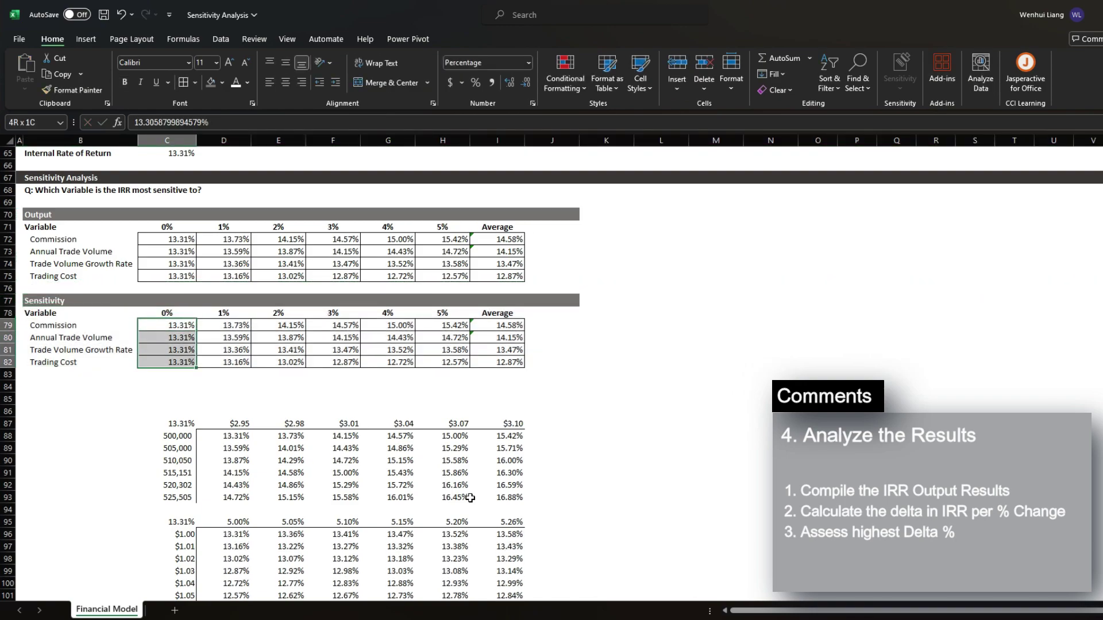
key(Delete)
key(Right)
key(shift+Right)
key(shift+Right)
key(shift+Right)
key(shift+Down)
key(shift+Down)
key(shift+Down)
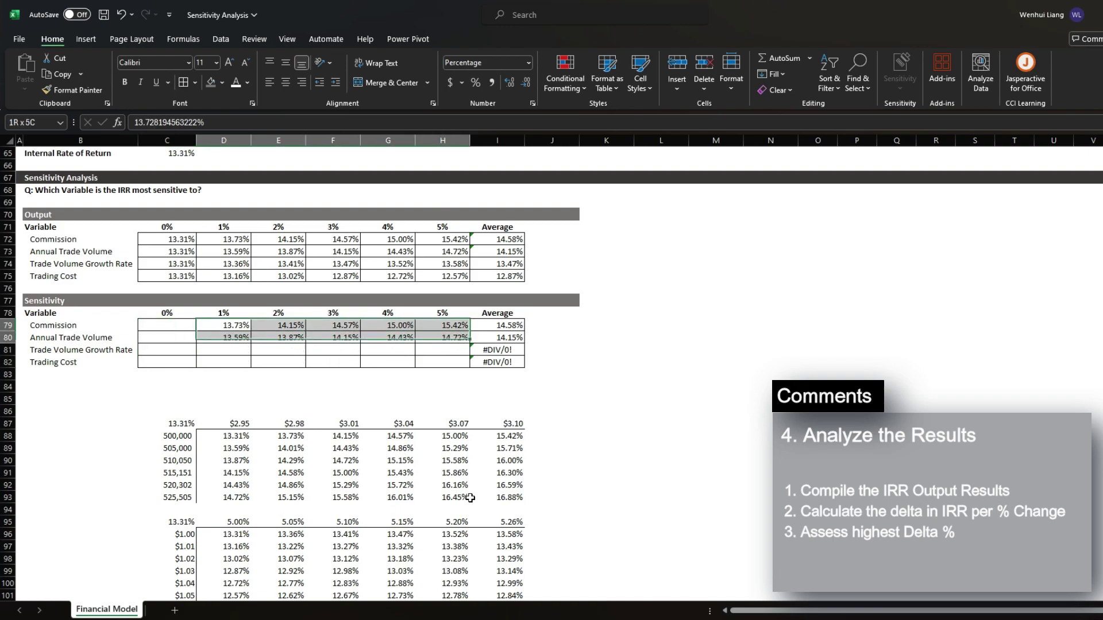
key(Delete)
Calculate the Commission row's IRR change at 1% by entering =D72/C72-1 in D79
text(=)
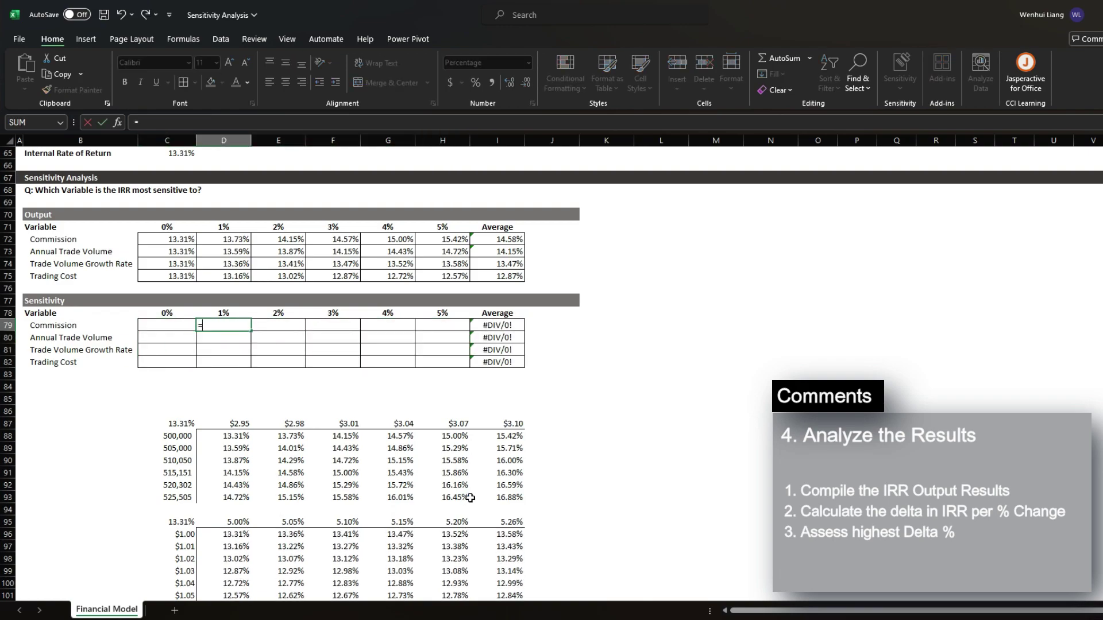
key(Up)
key(Up)
key(Up)
key(Up)
key(Up)
key(Up)
key(Up)
key(Up)
key(Up)
key(Up)
key(Up)
key(Up)
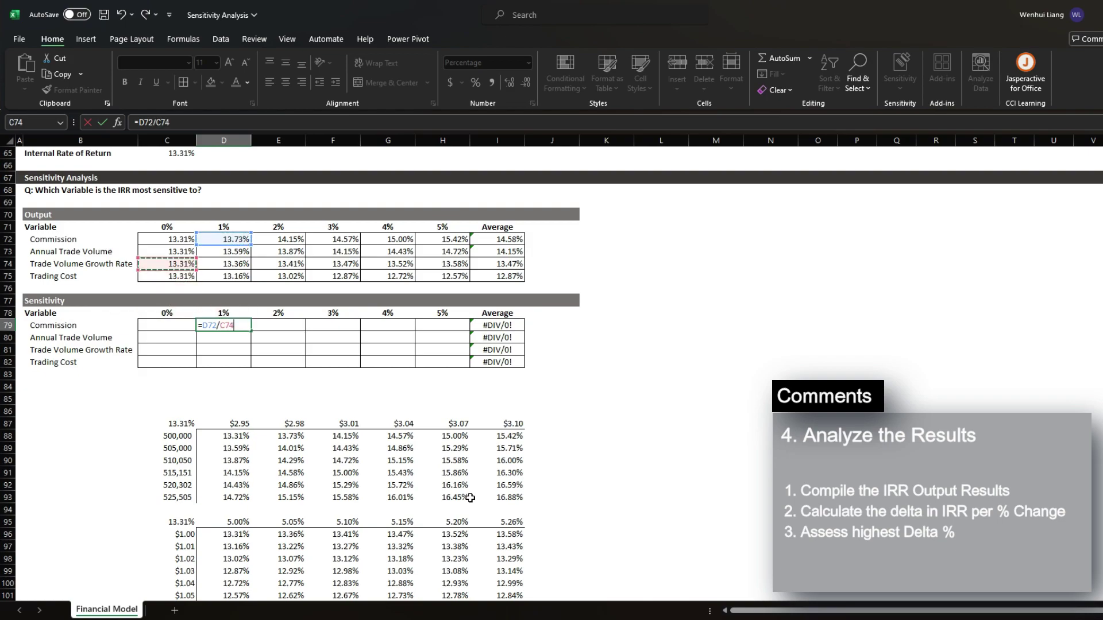
text(-1)
key(ctrl+Return)
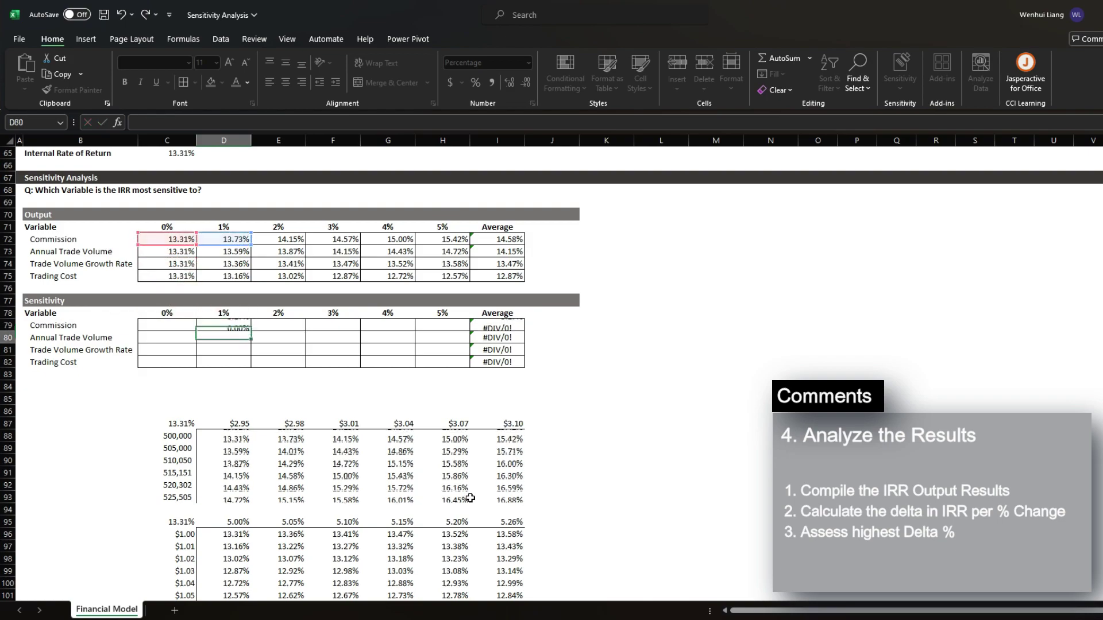
Copy the IRR change formula from D79 across D79:H82 and save the workbook
key(ctrl+c)
key(shift+Right)
key(shift+Right)
key(shift+Right)
key(shift+Right)
key(shift+Down)
key(shift+Down)
key(shift+Down)
key(ctrl+v)
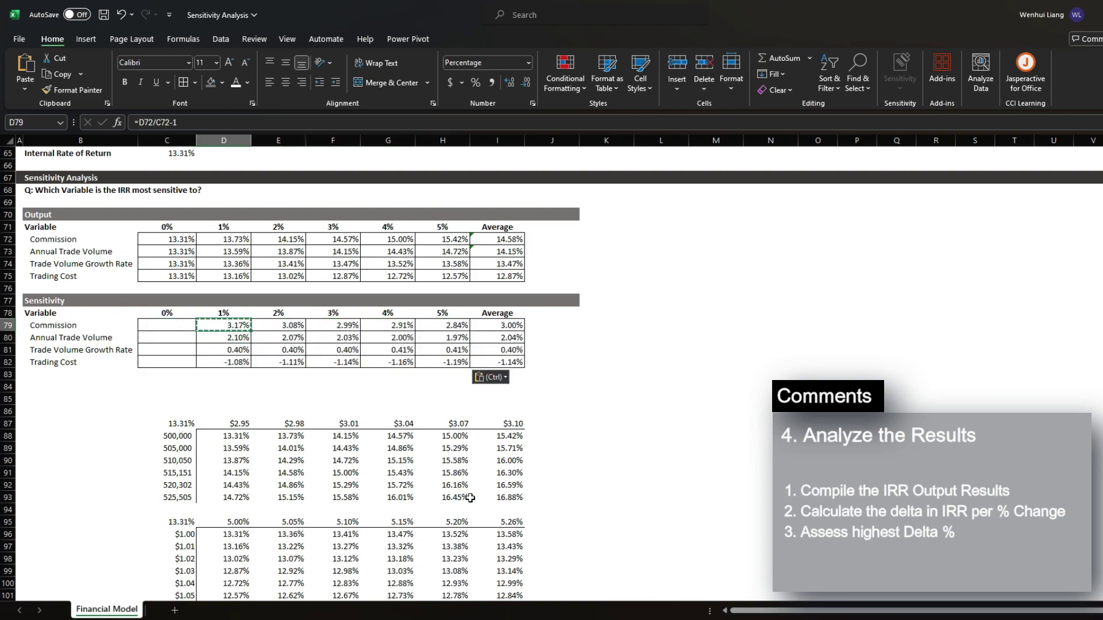
key(ctrl+s)
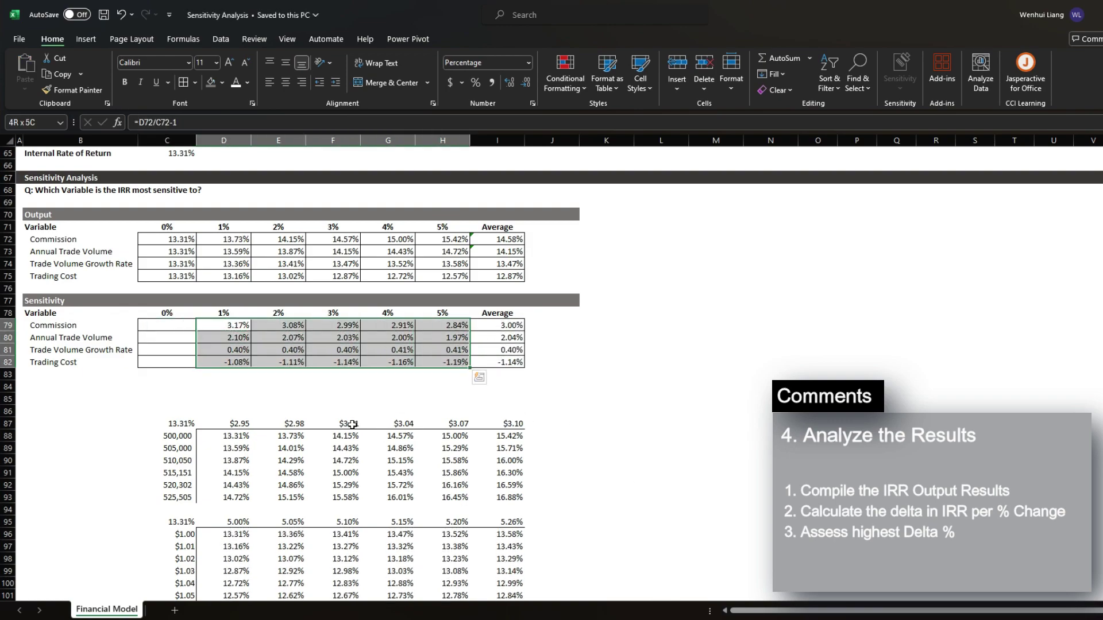
Examine the Sensitivity table's percentage headings, Commission row and its average, along with the model's Internal Rate of Return in C65
click(278, 388)
click(46, 300)
click(53, 326)
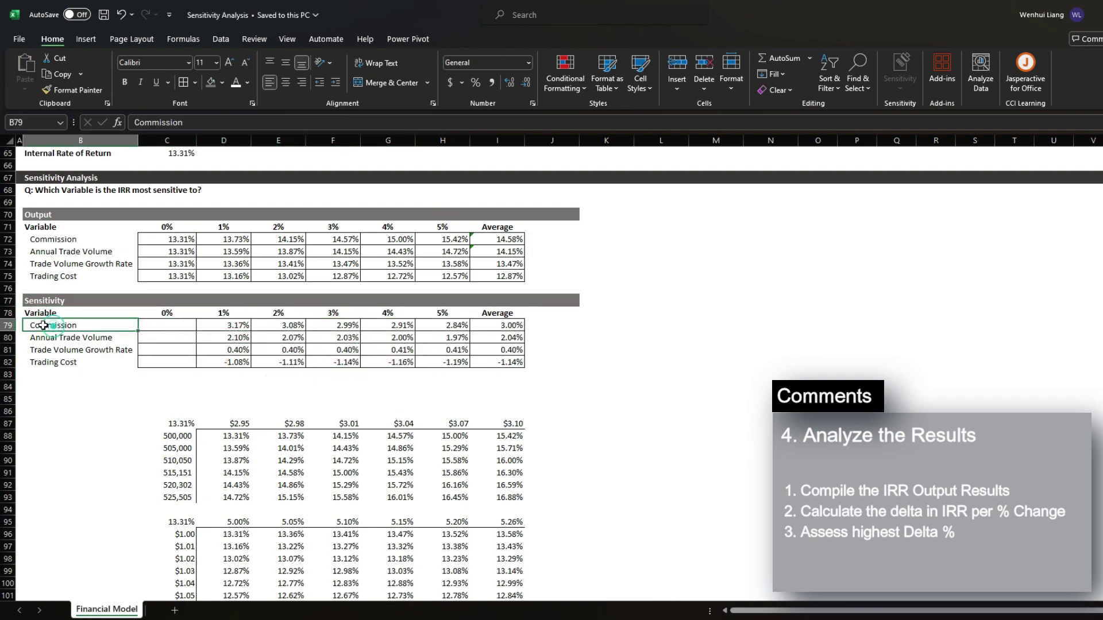
click(218, 313)
key(Right)
key(Right)
key(Right)
key(Right)
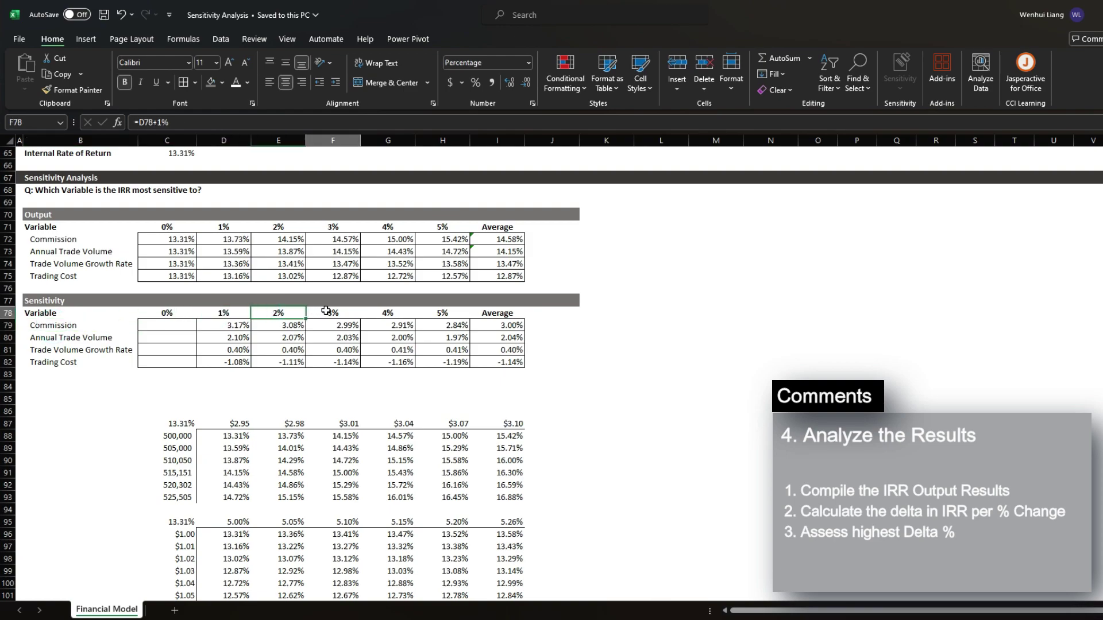
click(76, 326)
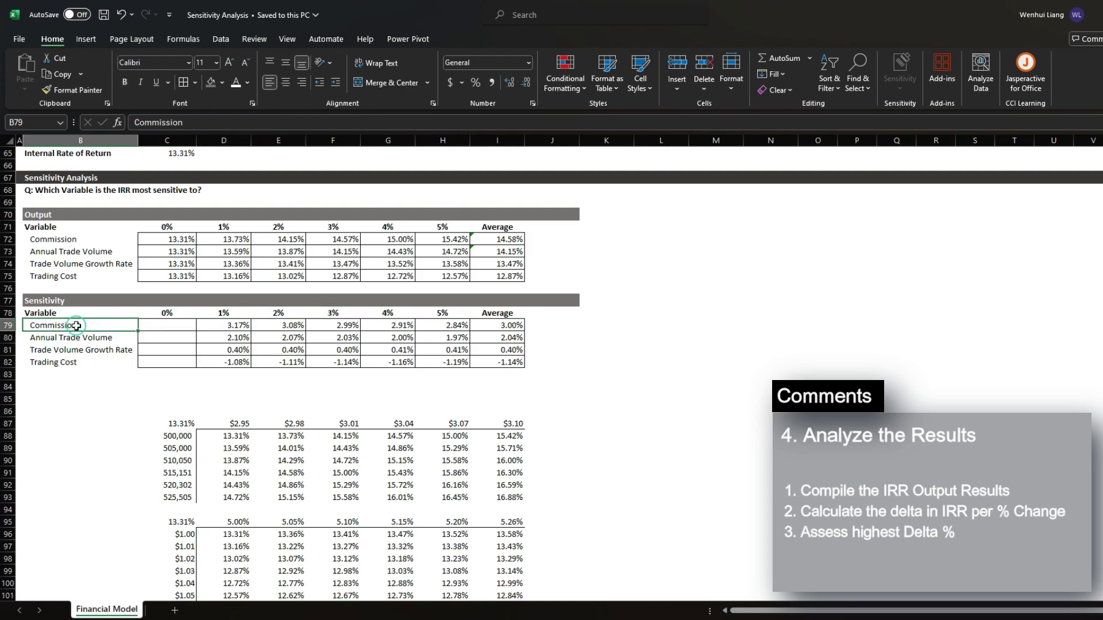
click(503, 327)
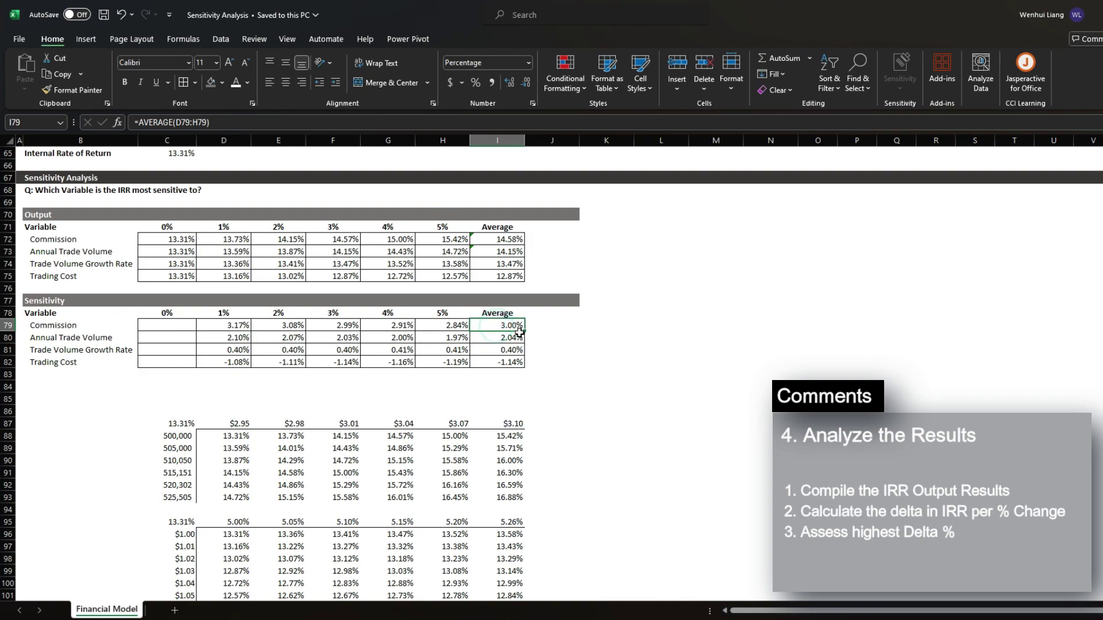
scroll(499, 325, up, 2)
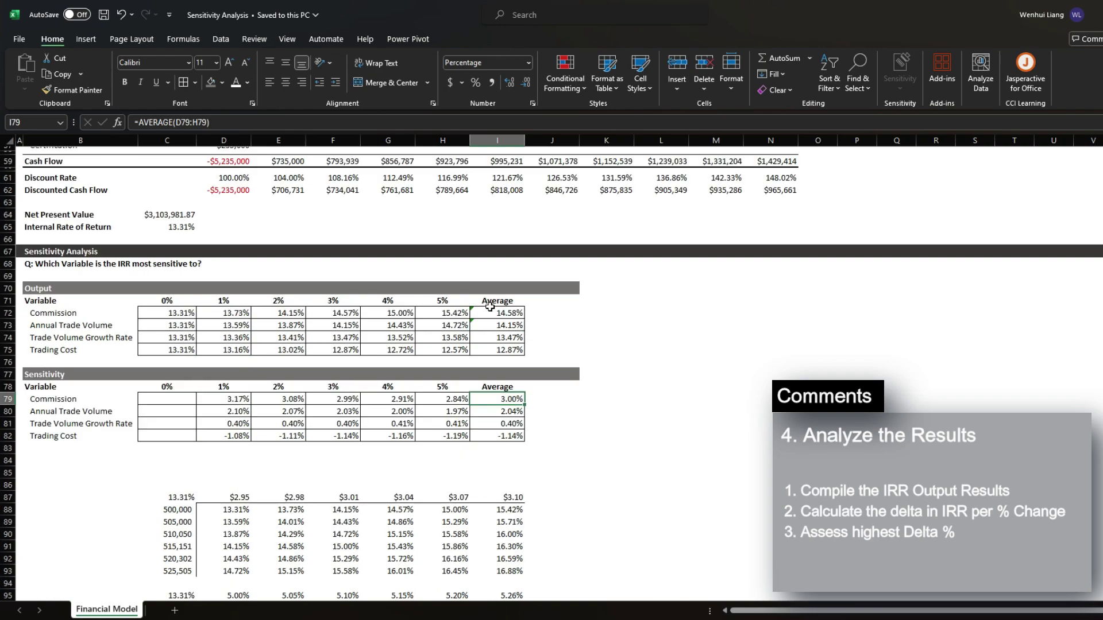
click(161, 226)
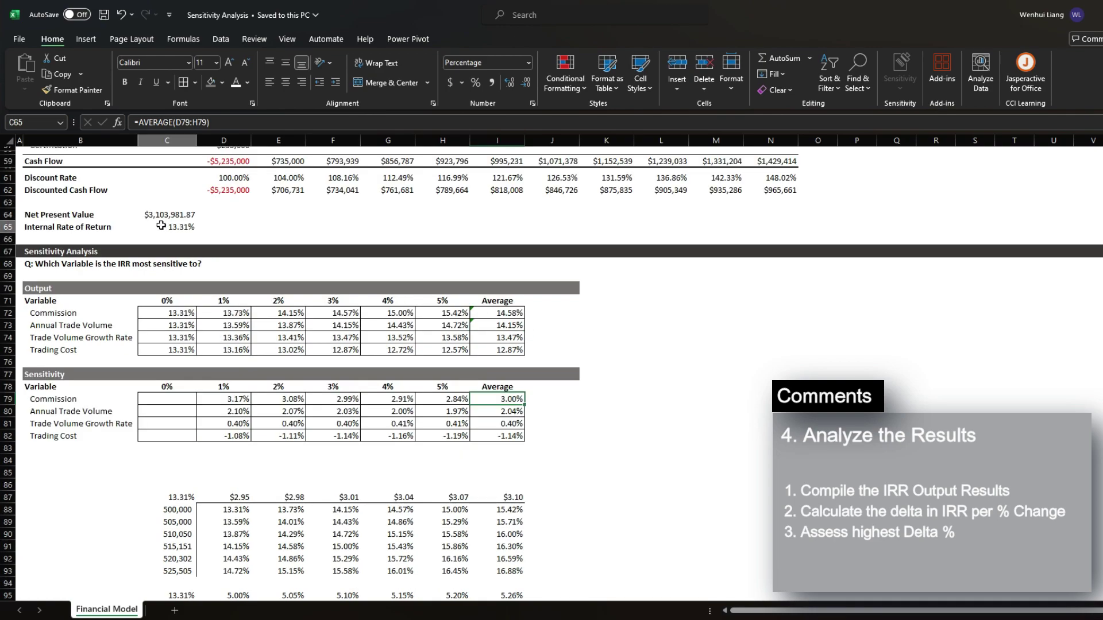
click(95, 398)
click(173, 228)
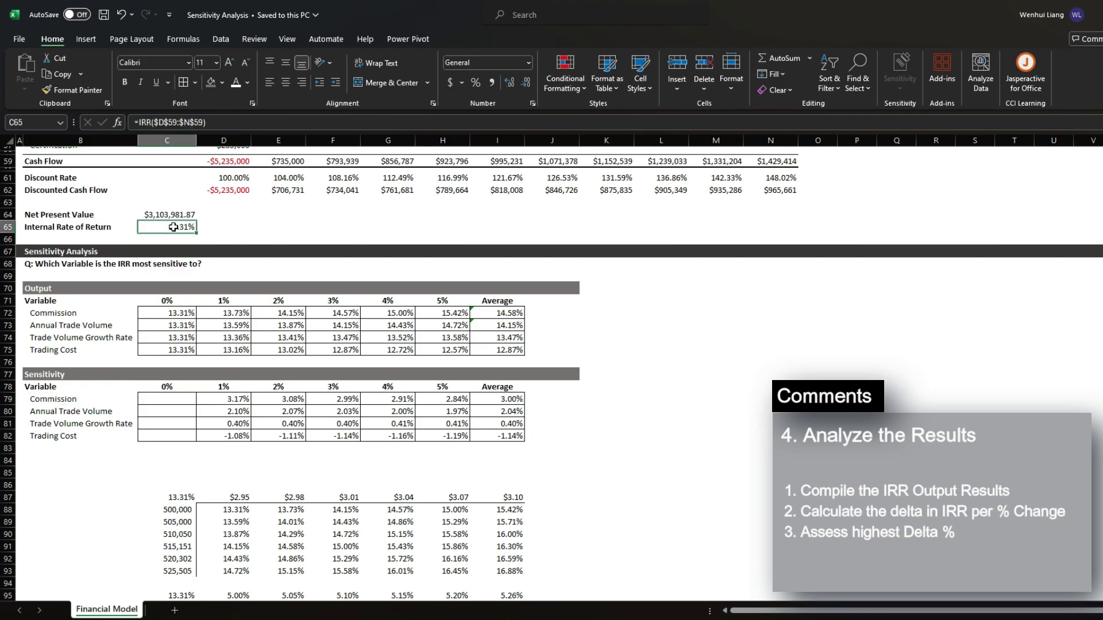
Raise the Commission assumption in C10 by 1% with the formula =2.95*(1+1%)
scroll(197, 243, up, 19)
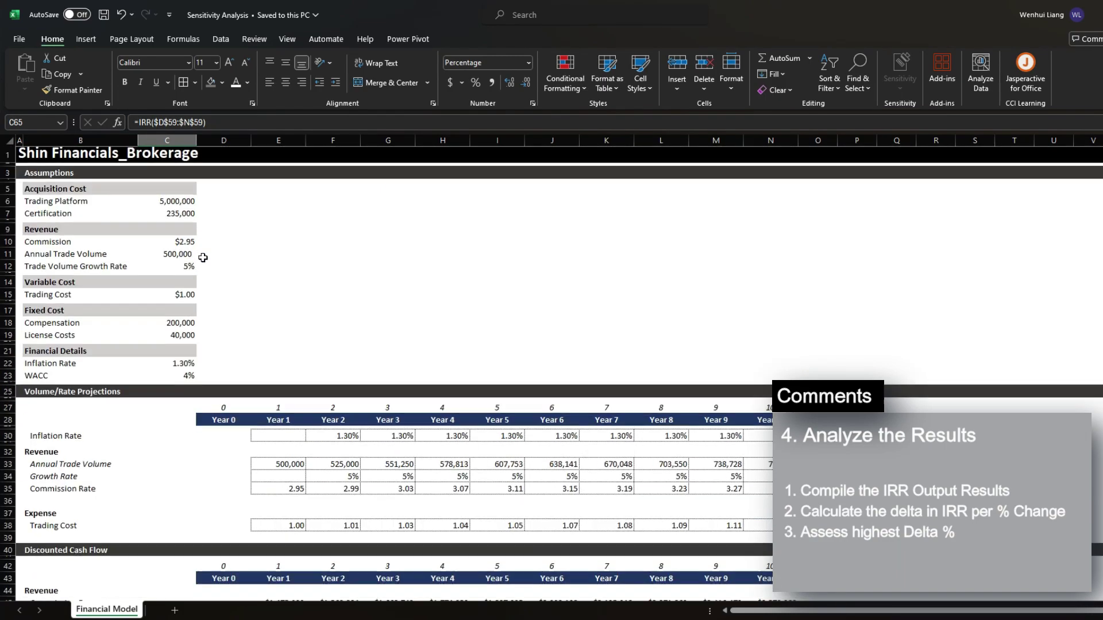
click(174, 247)
key(F2)
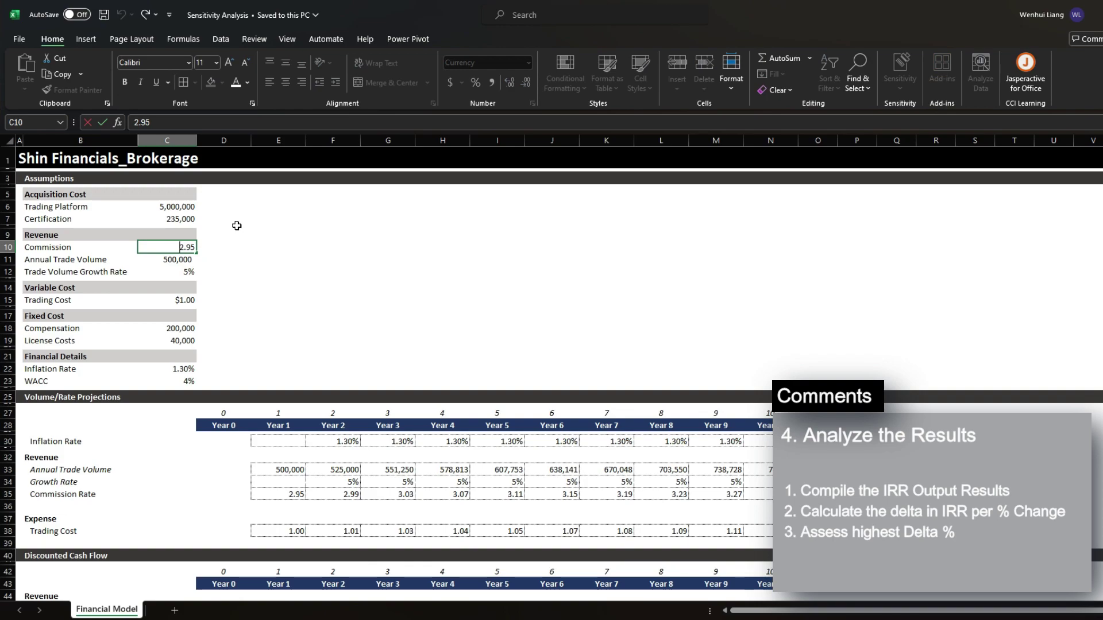
key(Home)
text(=)
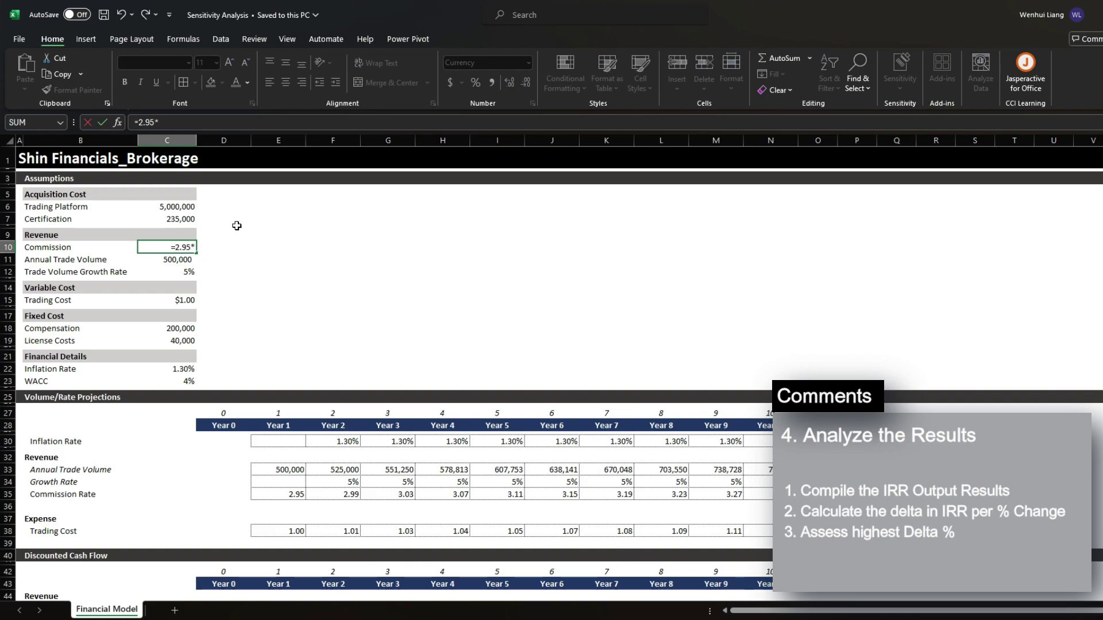
text(*(1+1%))
key(Return)
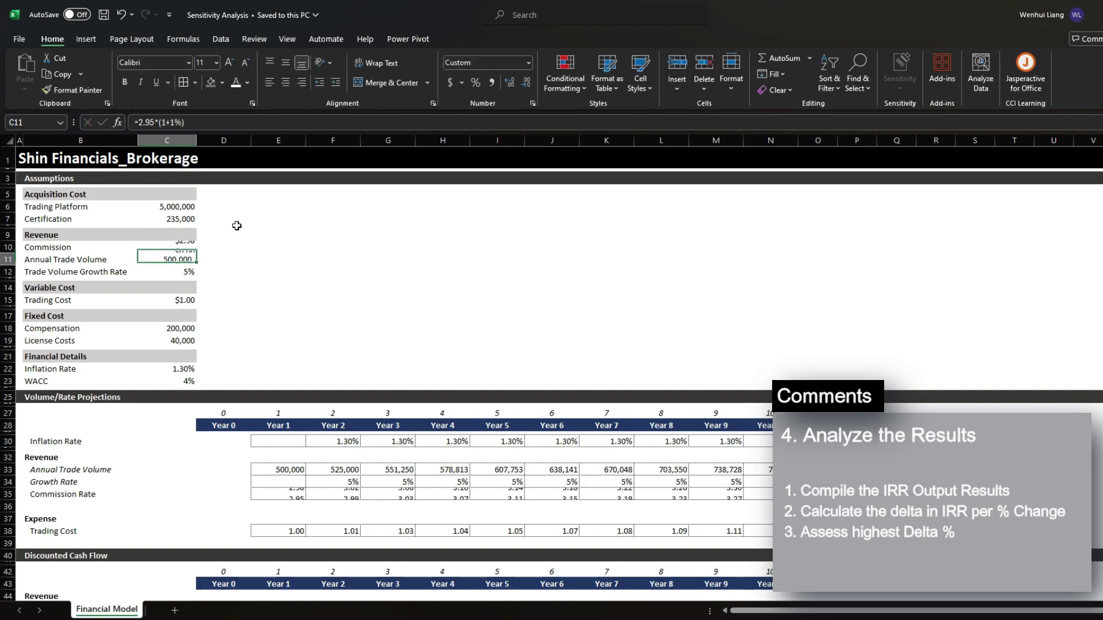
Check the Internal Rate of Return in C65 with the raised commission and undo the Commission change
scroll(238, 256, down, 13)
click(180, 416)
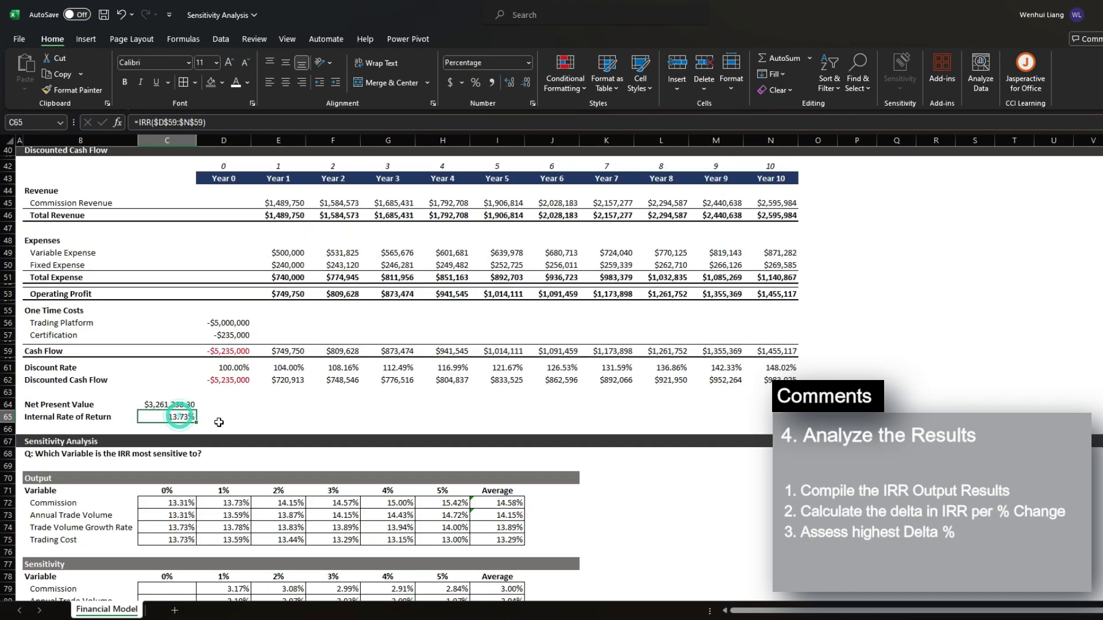
scroll(216, 419, down, 2)
scroll(210, 412, up, 2)
scroll(204, 407, down, 2)
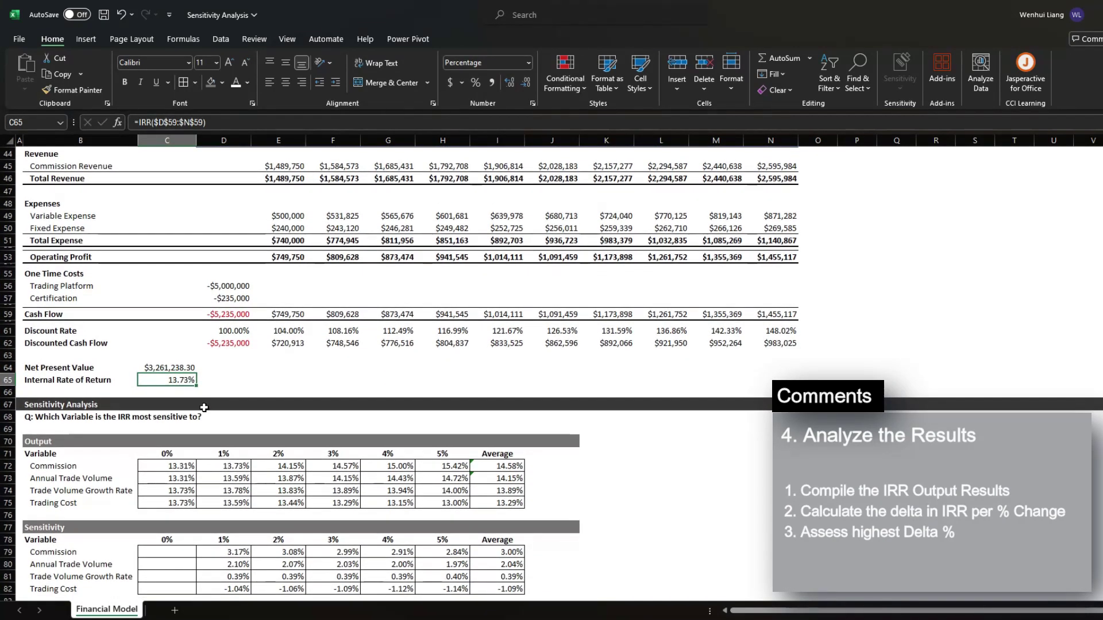
key(ctrl+z)
Review the sensitivity question, the Internal Rate of Return, the second data table, and the Output and Sensitivity tables
scroll(224, 391, down, 17)
click(68, 384)
click(68, 247)
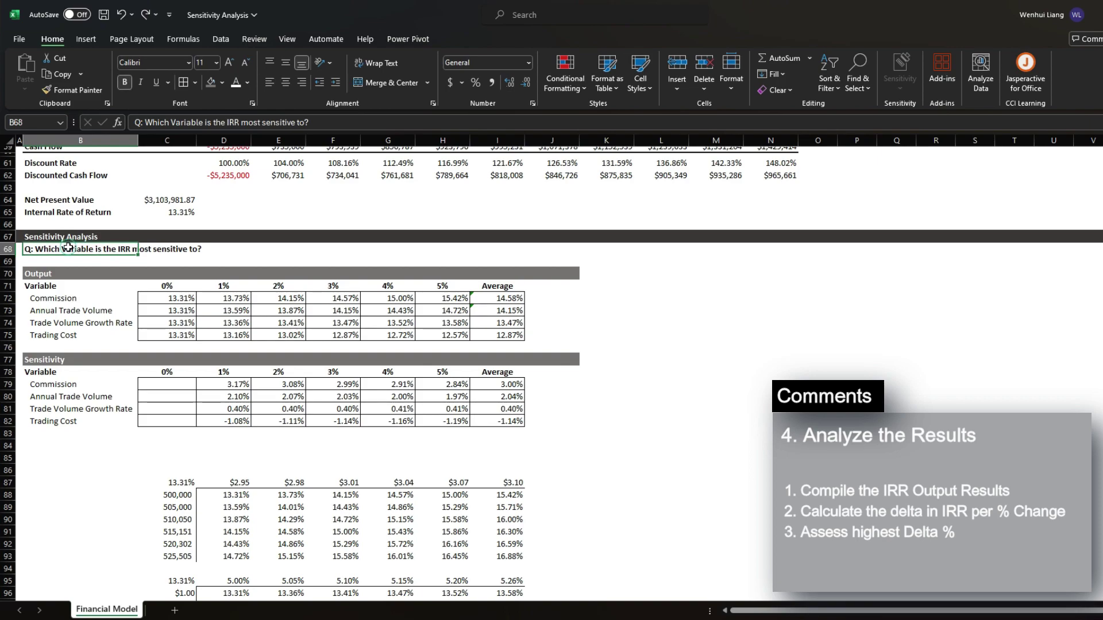
click(65, 385)
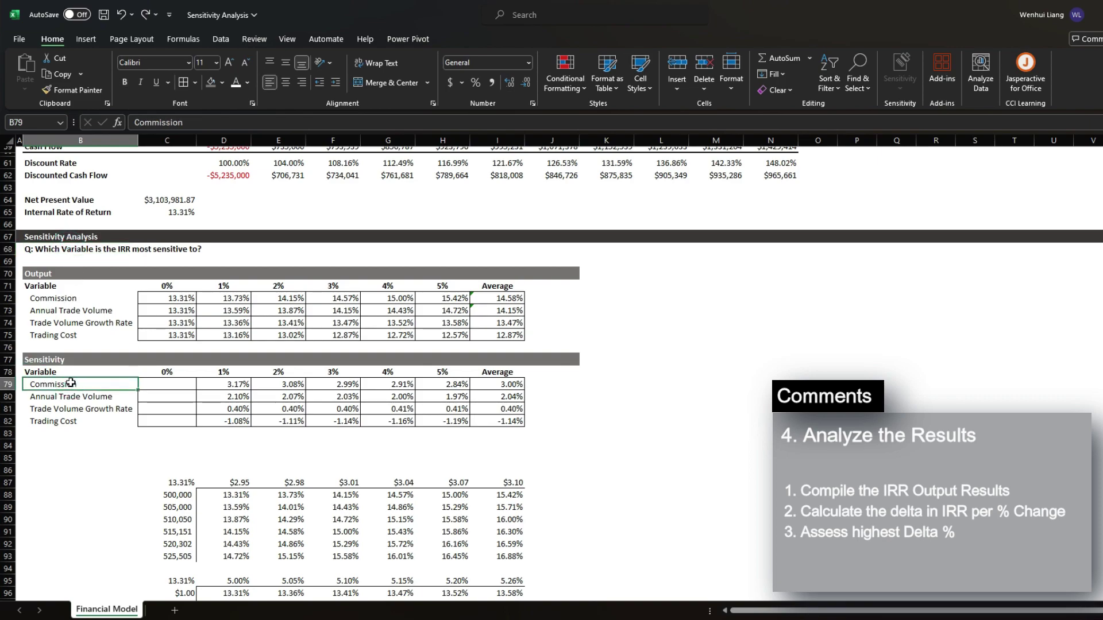
click(173, 223)
click(179, 212)
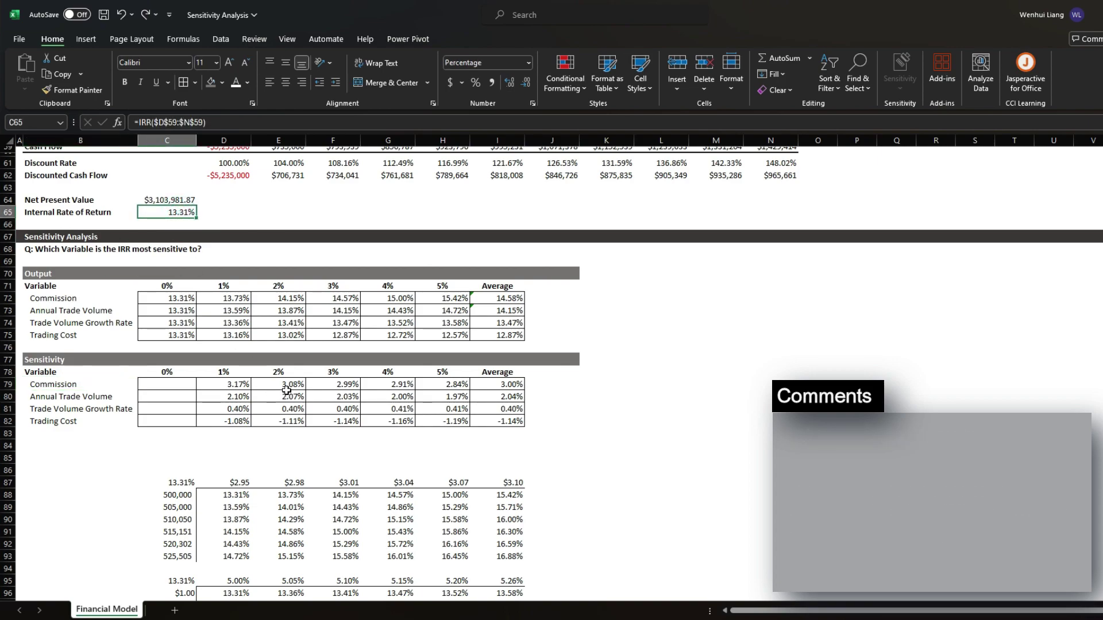
scroll(286, 391, down, 4)
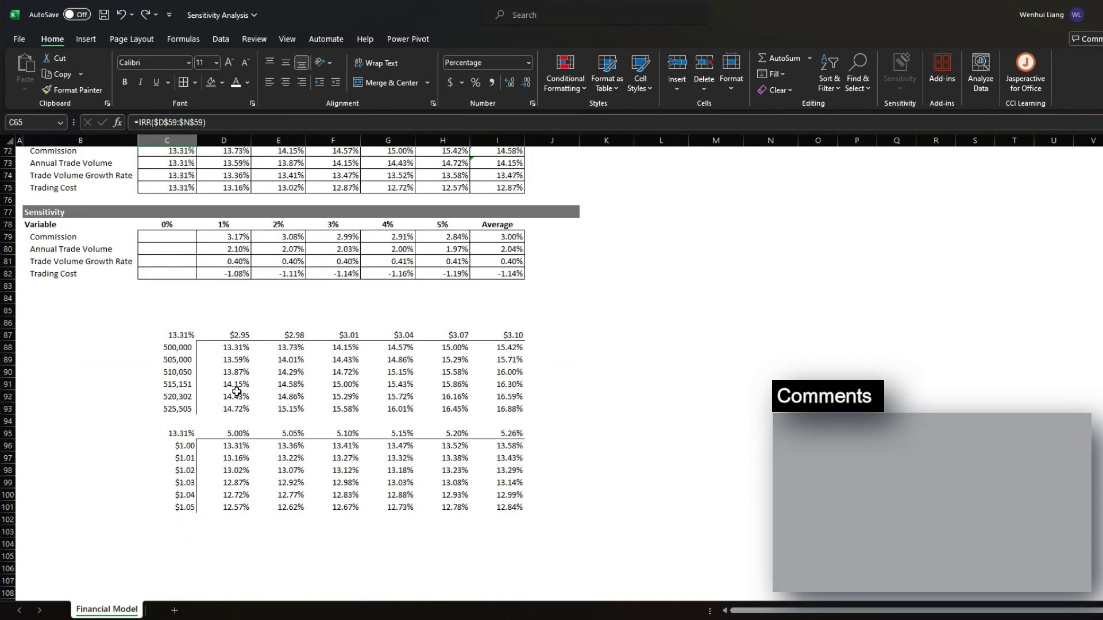
drag(167, 432, 491, 506)
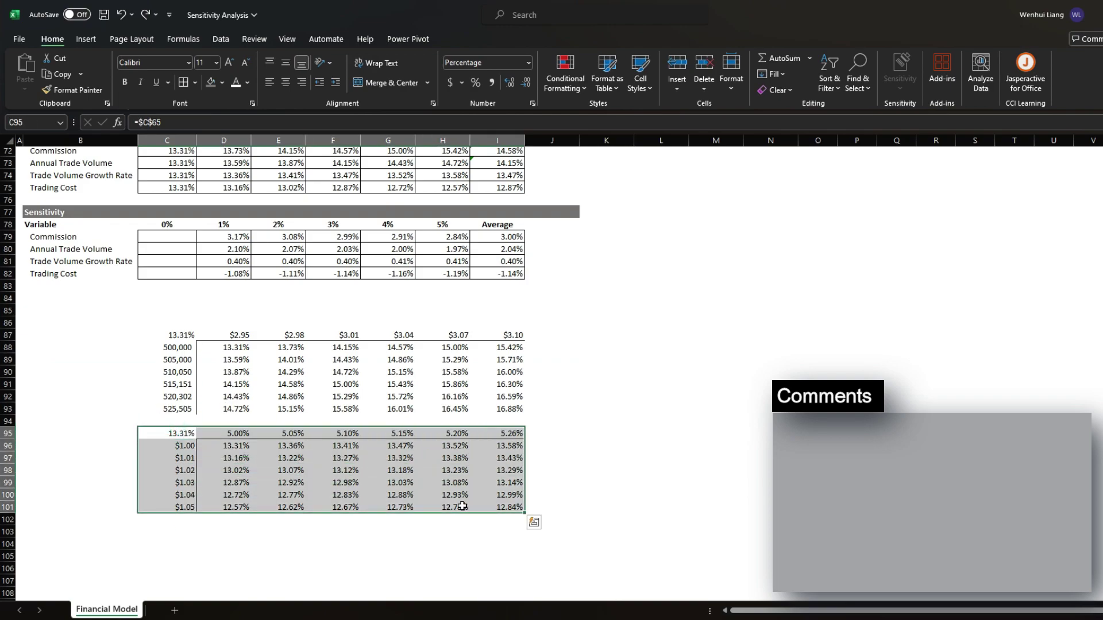
scroll(166, 229, up, 1)
drag(36, 185, 345, 222)
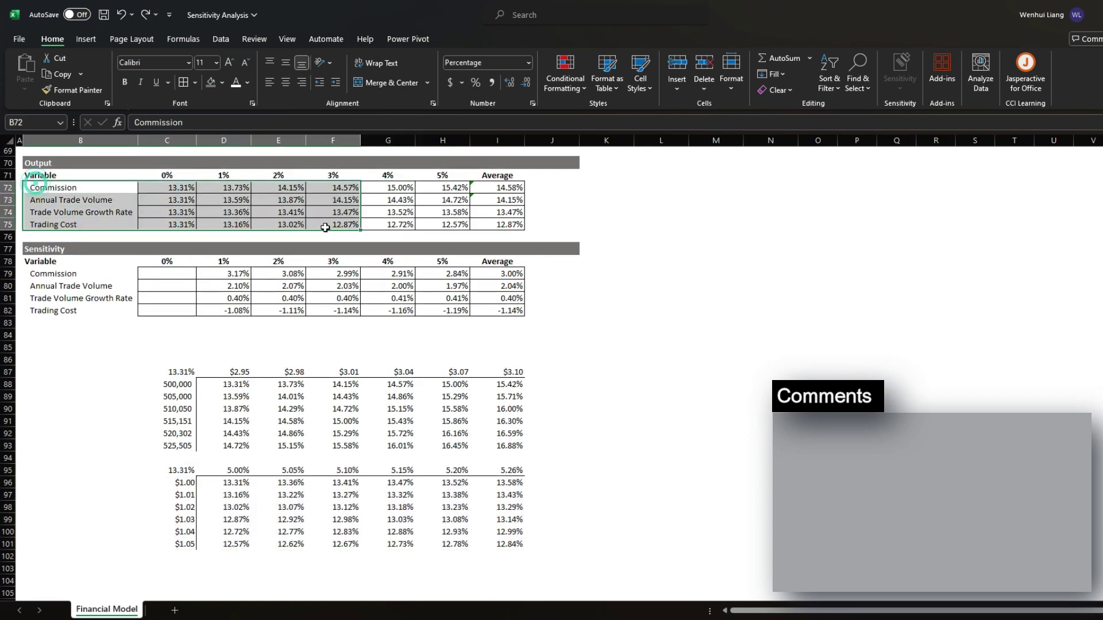
drag(52, 276, 361, 317)
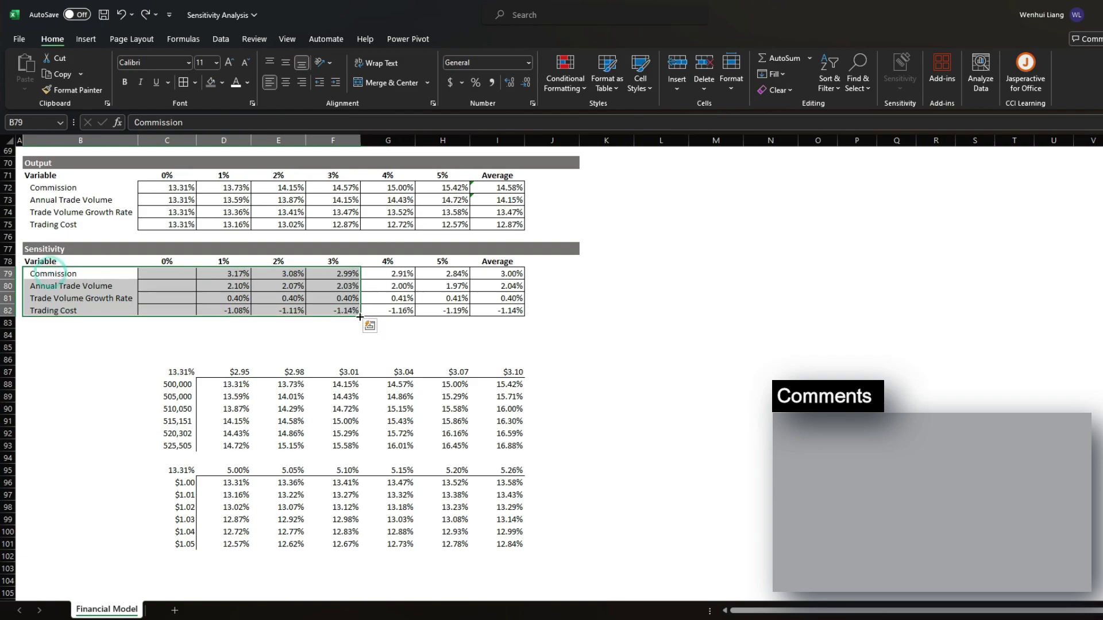
click(338, 294)
scroll(92, 264, up, 3)
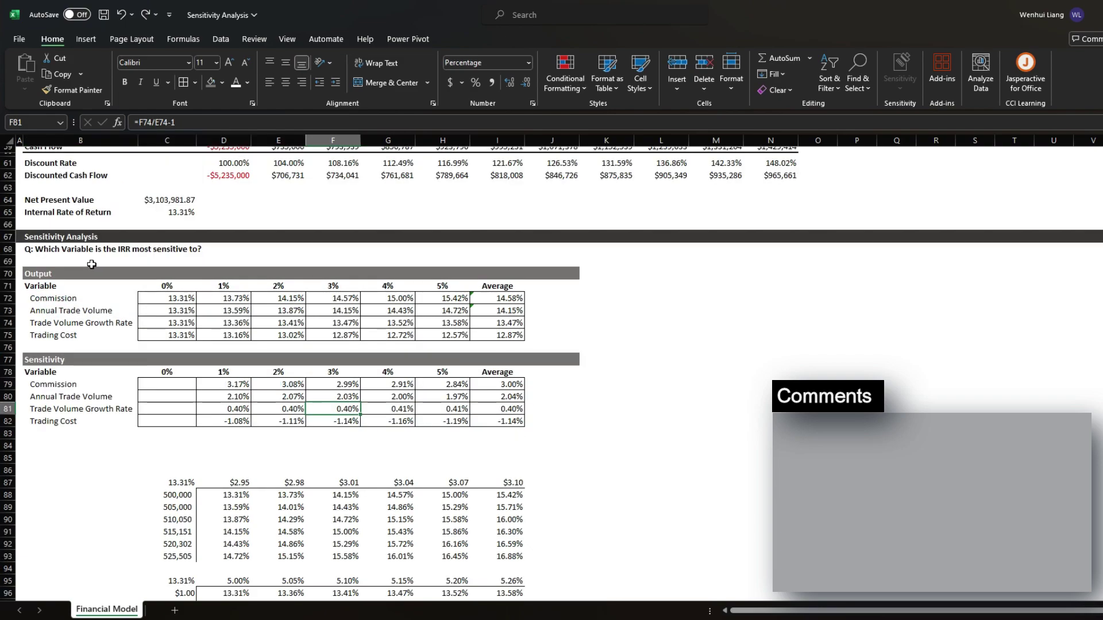